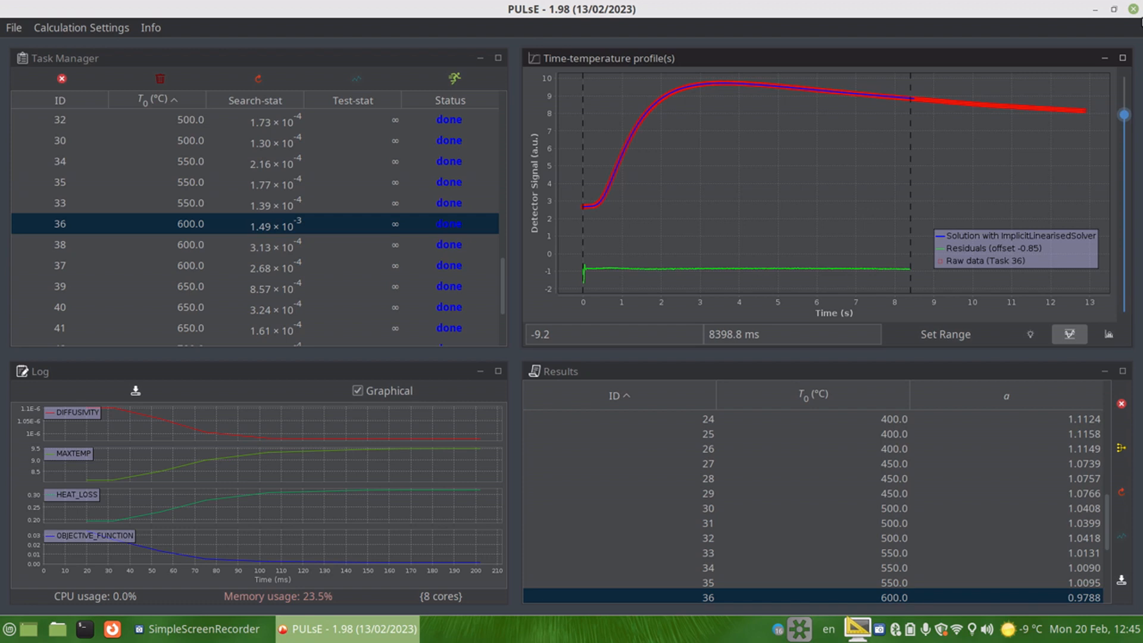
# - Examine task 36's time-temperature profile enlarged and zoom in on the central peak of its residuals histogram
pyautogui.click(1122, 62)
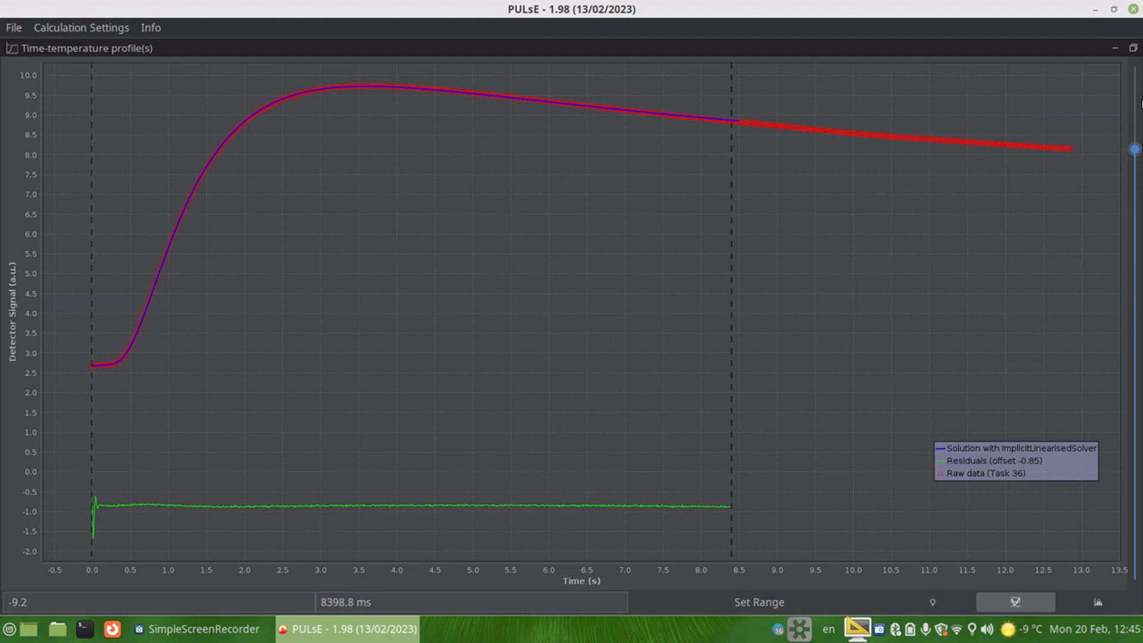
pyautogui.moveTo(1136, 149); pyautogui.dragTo(1136, 134)
pyautogui.click(1085, 599)
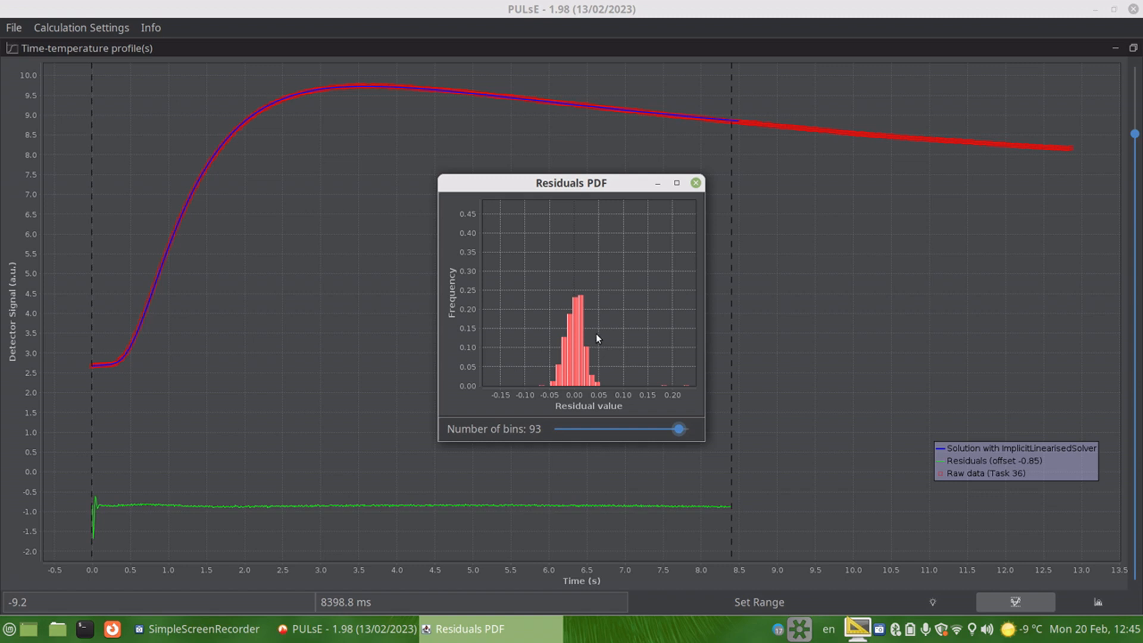
pyautogui.moveTo(527, 280); pyautogui.dragTo(627, 438)
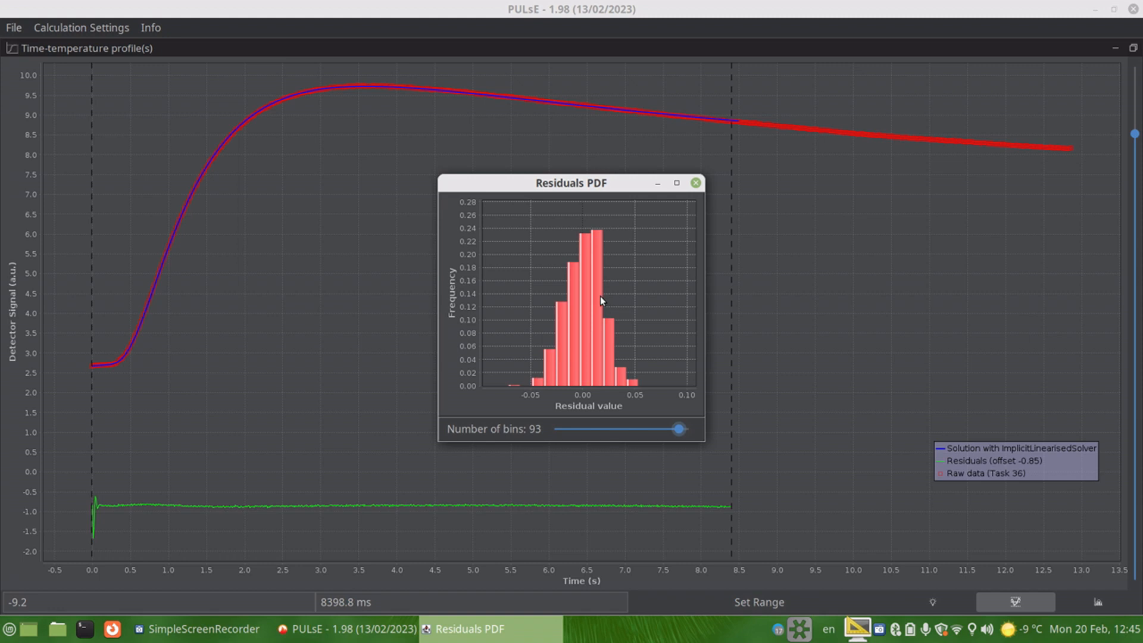
pyautogui.moveTo(598, 291)
pyautogui.click(697, 184)
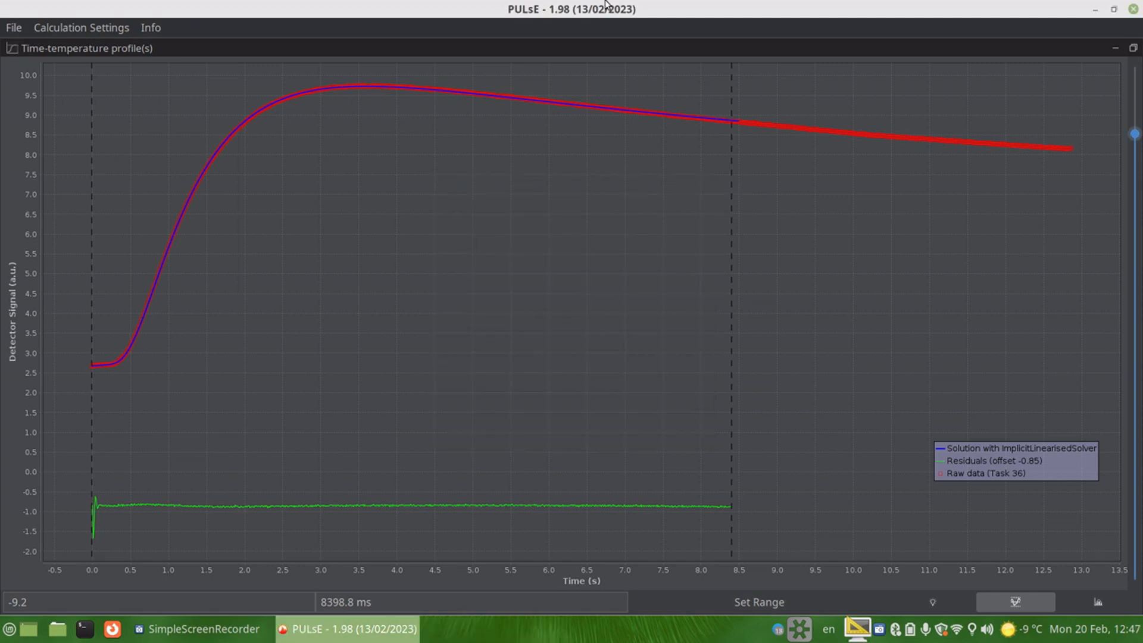
pyautogui.click(1134, 49)
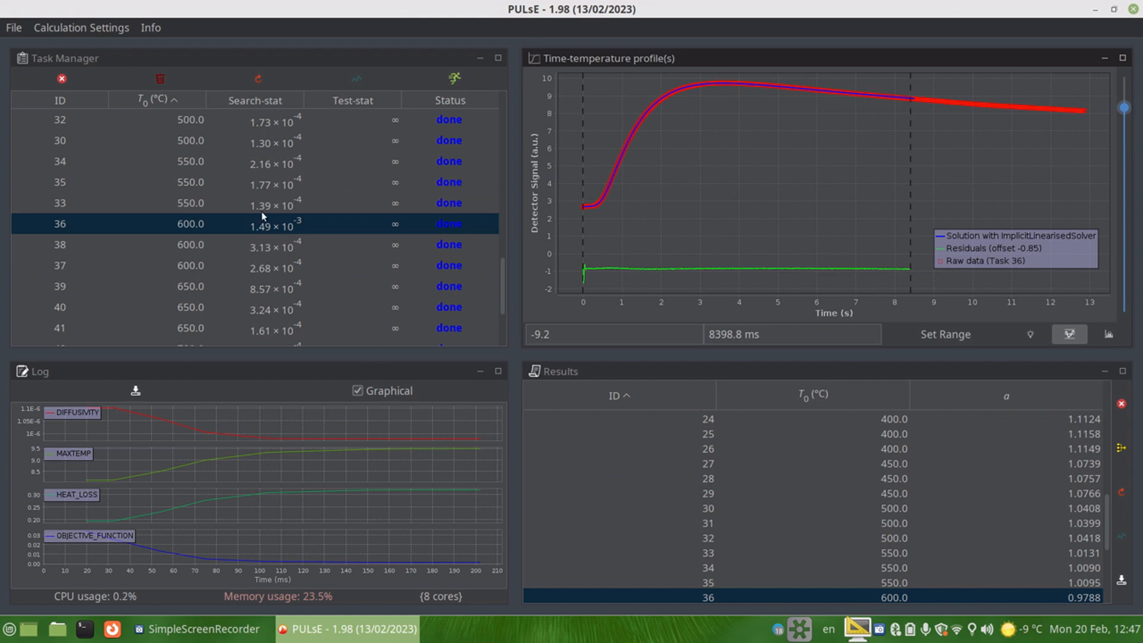
# - Look through the task list and view the profiles and logs of tasks 44 and 41
pyautogui.scroll(-2, 137, 244)
pyautogui.scroll(4, 153, 244)
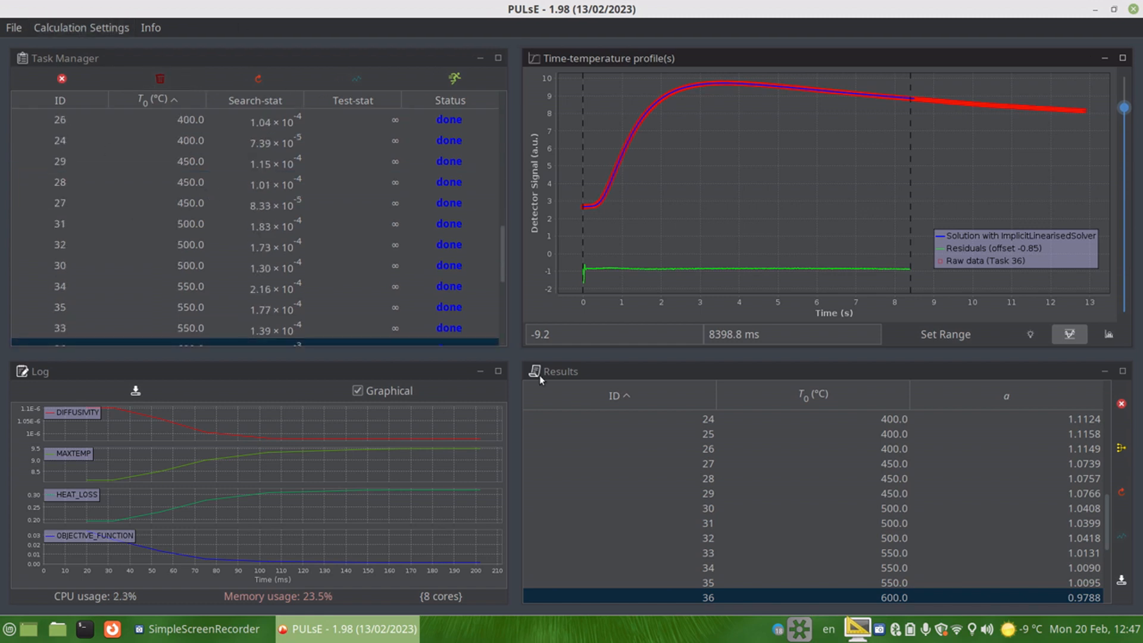
pyautogui.scroll(-1, 446, 313)
pyautogui.scroll(-1, 445, 309)
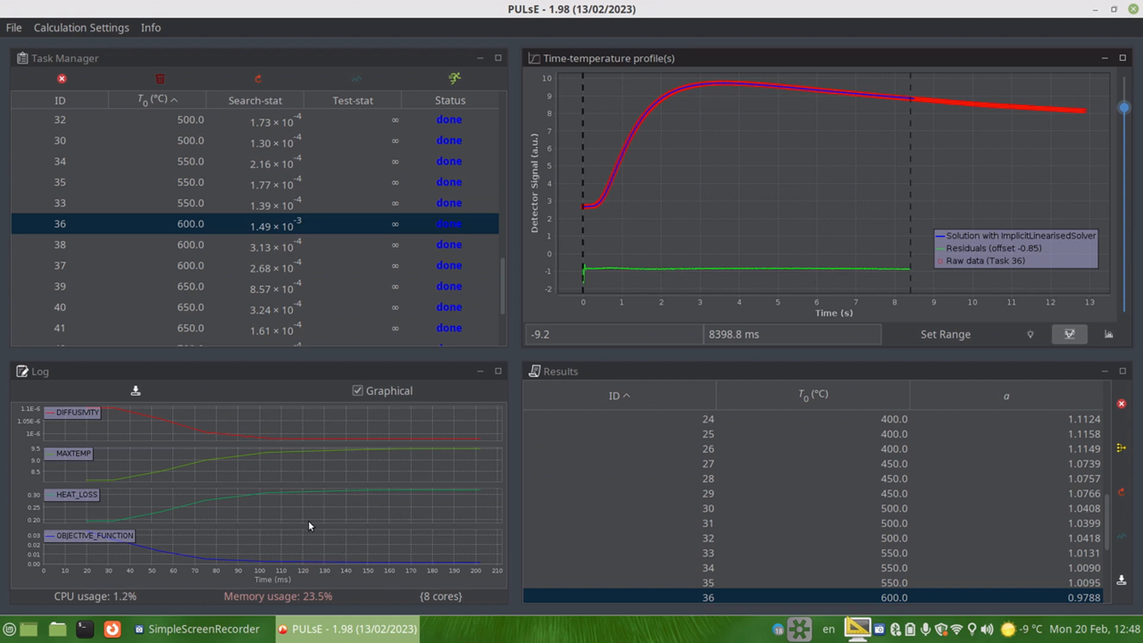
pyautogui.scroll(-2, 304, 331)
pyautogui.click(266, 276)
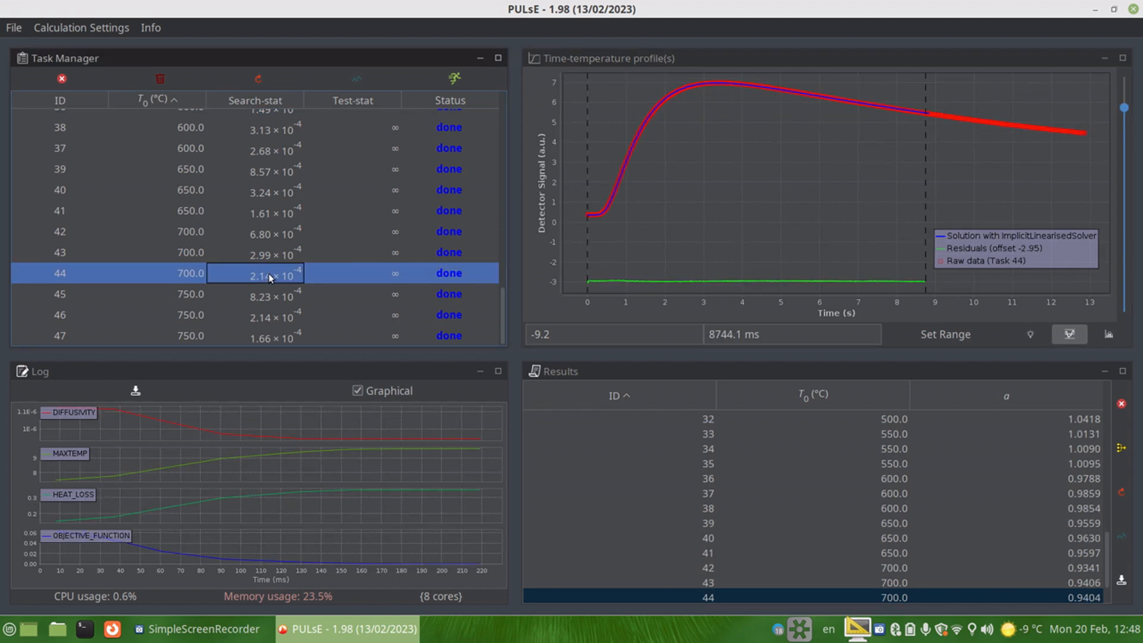
pyautogui.click(280, 210)
# - View the profiles and logs of lower-temperature tasks, including task 35 at 550 °C and task 26 at 400 °C
pyautogui.scroll(2, 256, 200)
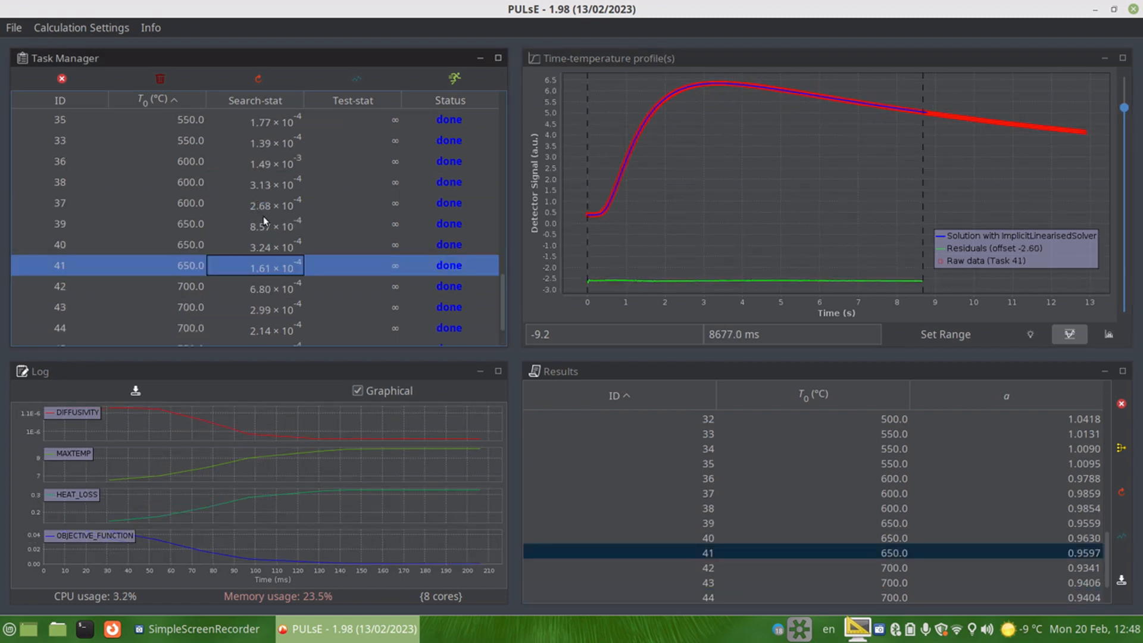
pyautogui.scroll(3, 262, 211)
pyautogui.click(259, 230)
pyautogui.click(265, 185)
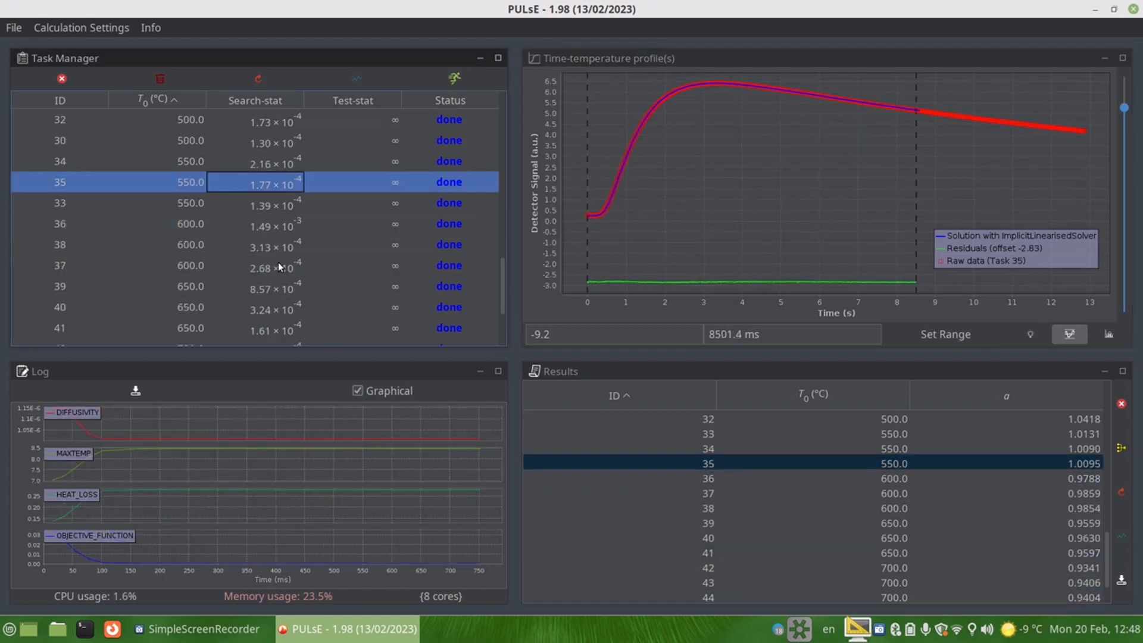
pyautogui.click(246, 264)
pyautogui.scroll(5, 203, 250)
pyautogui.click(212, 180)
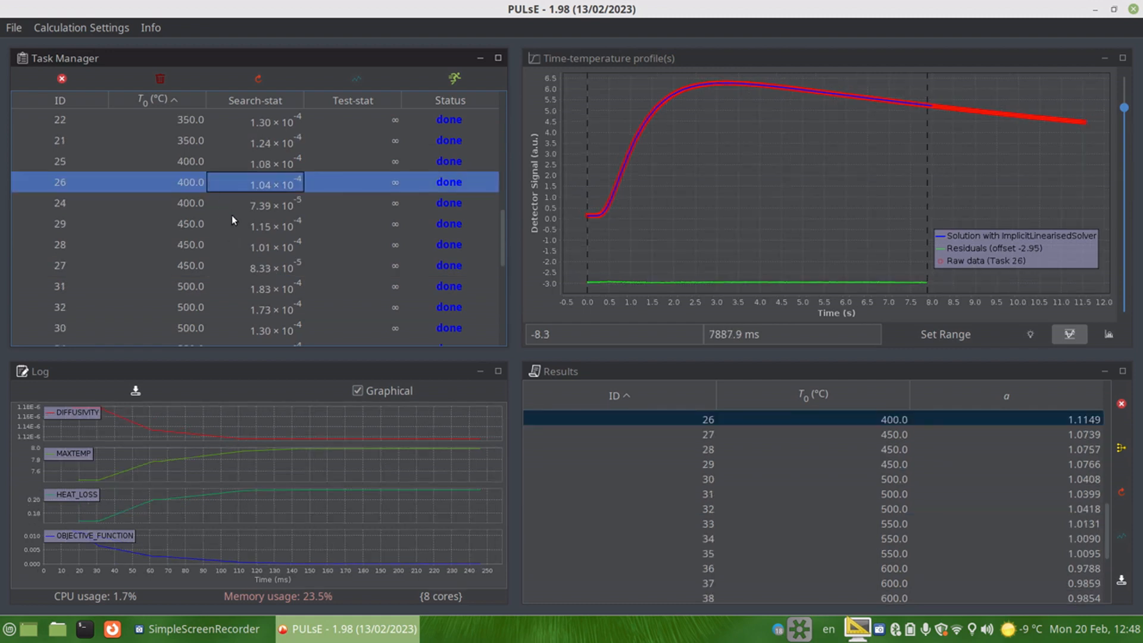
# - Toggle the log's graphical display off and on again, and select task 28
pyautogui.click(377, 390)
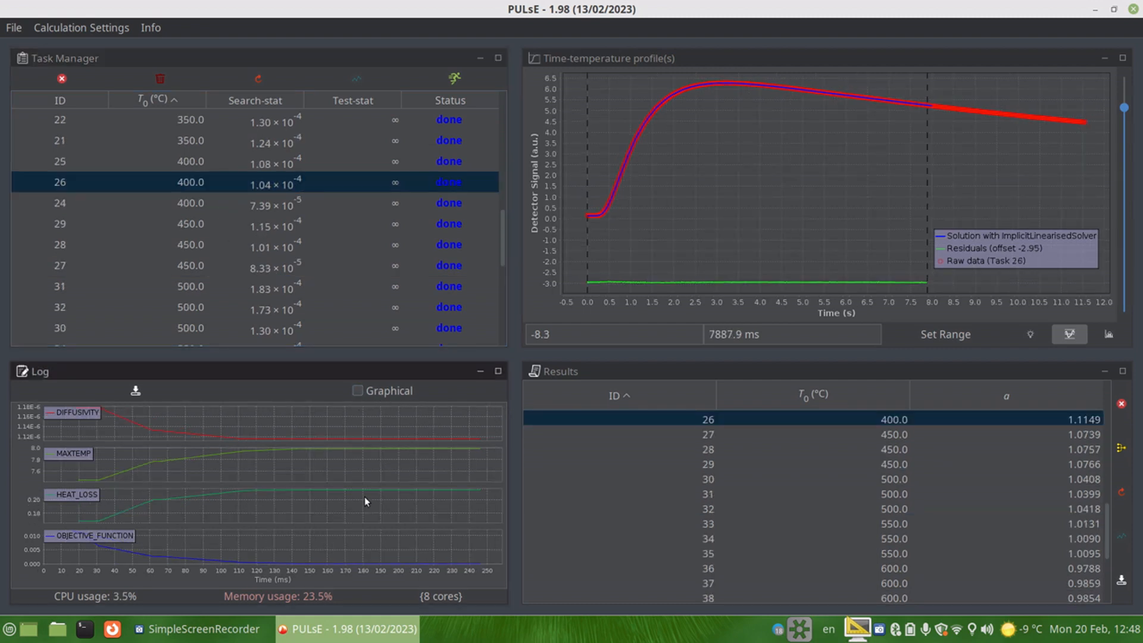
pyautogui.click(369, 391)
pyautogui.click(305, 246)
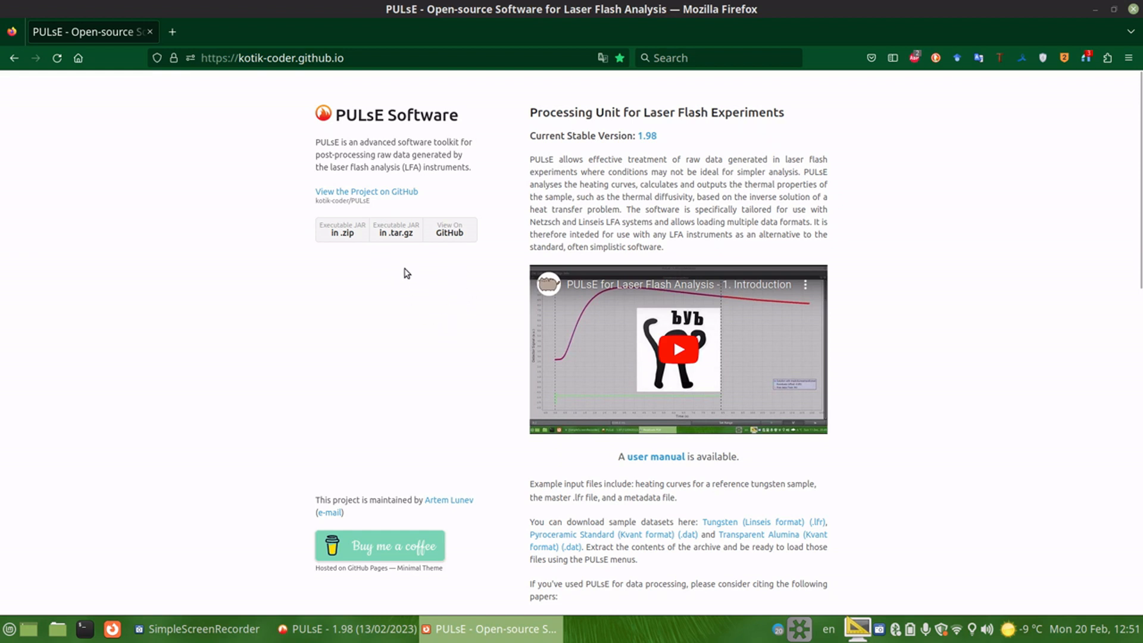
# - Open the version 1.98 release page in Firefox and check PULsE's commands for saving and loading a session
pyautogui.click(654, 137)
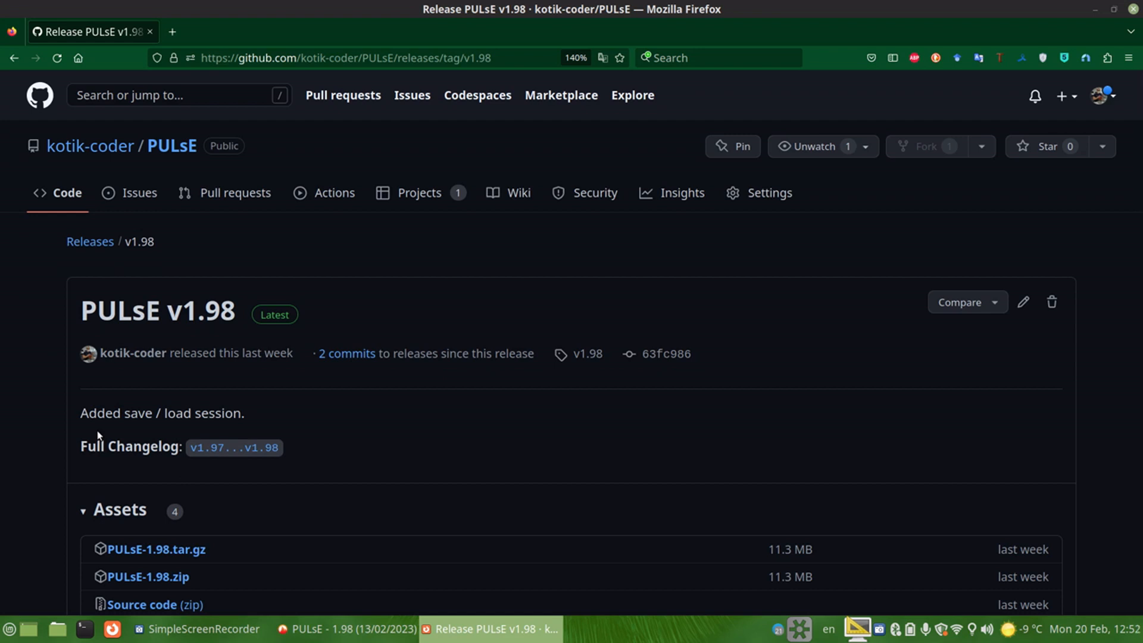
pyautogui.click(324, 630)
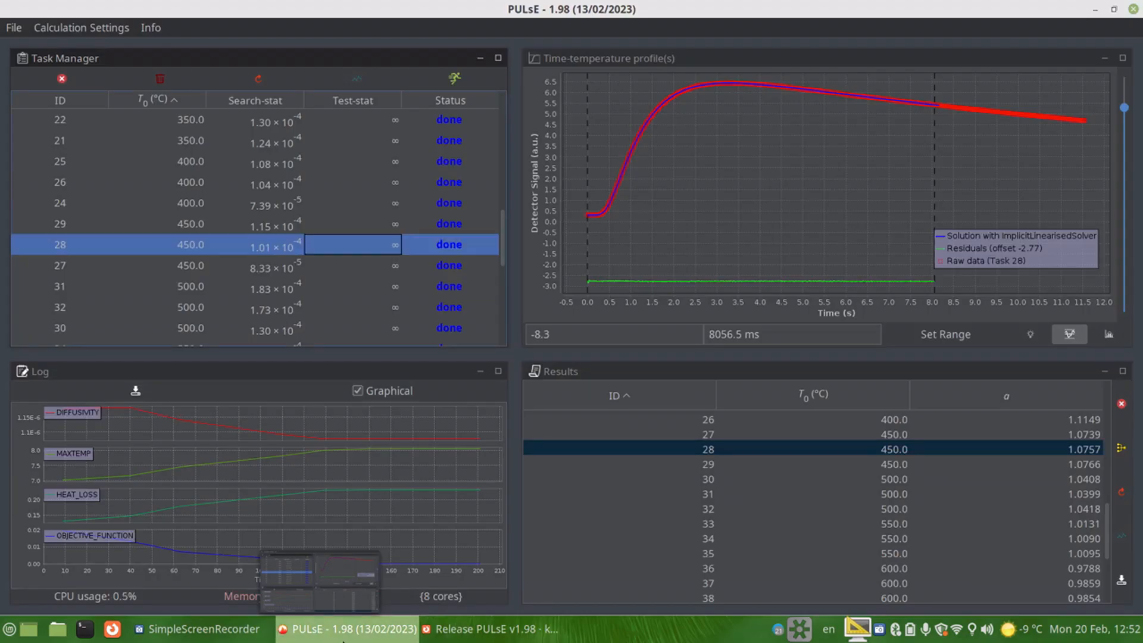
pyautogui.click(23, 26)
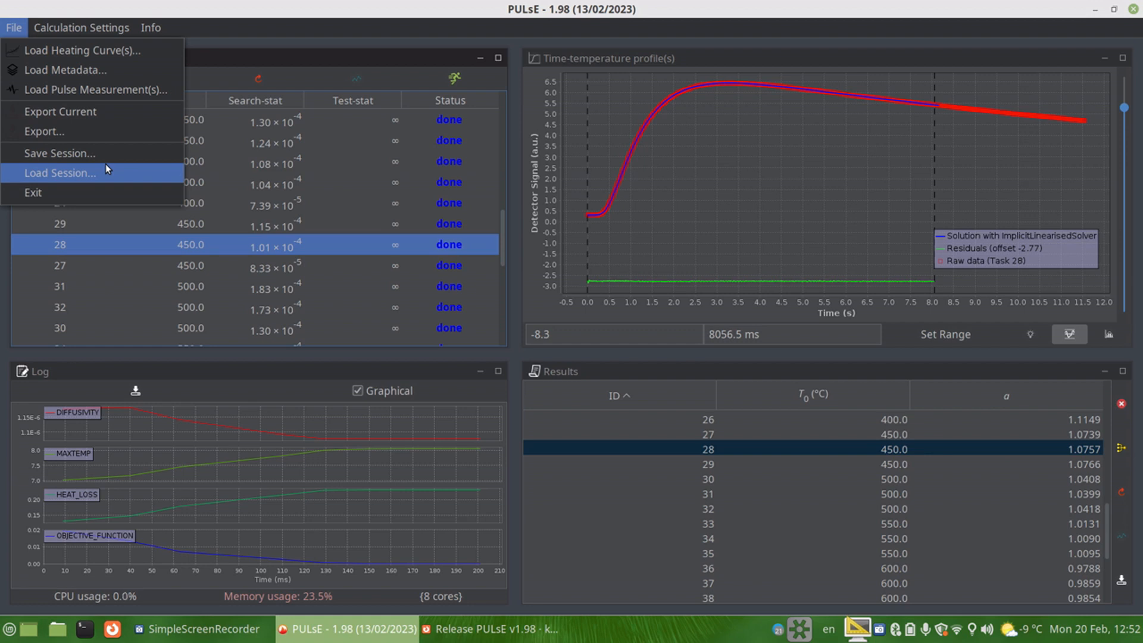
pyautogui.click(488, 629)
pyautogui.click(488, 629)
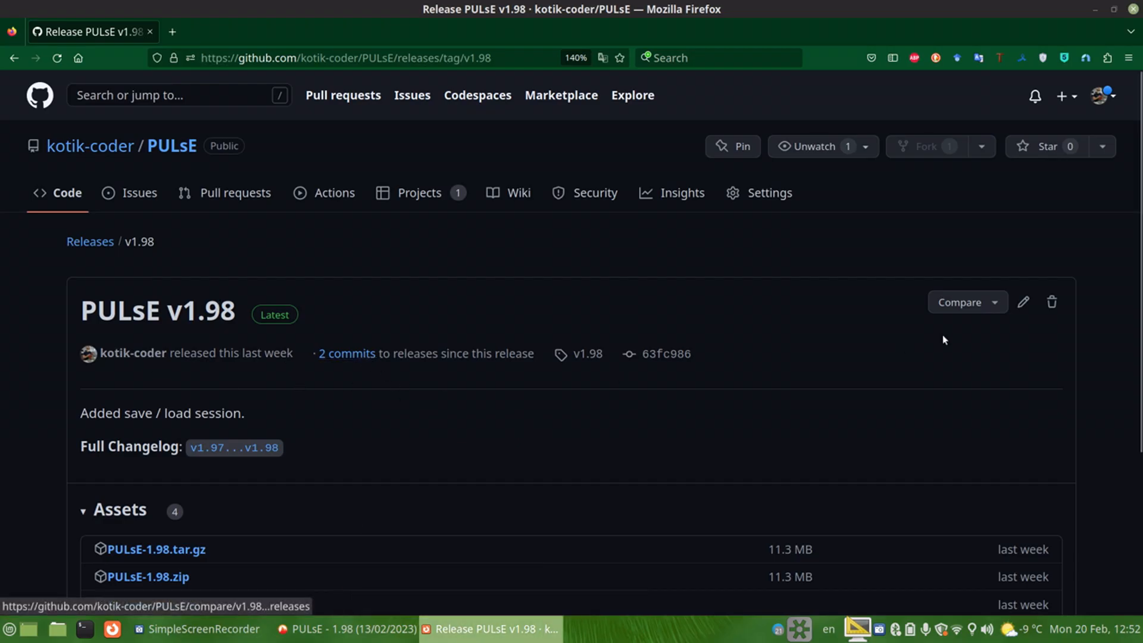
# - Open the full releases list on GitHub and read the release notes for v1.98, v1.97c and v1.97b
pyautogui.scroll(-3, 323, 356)
pyautogui.scroll(3, 311, 357)
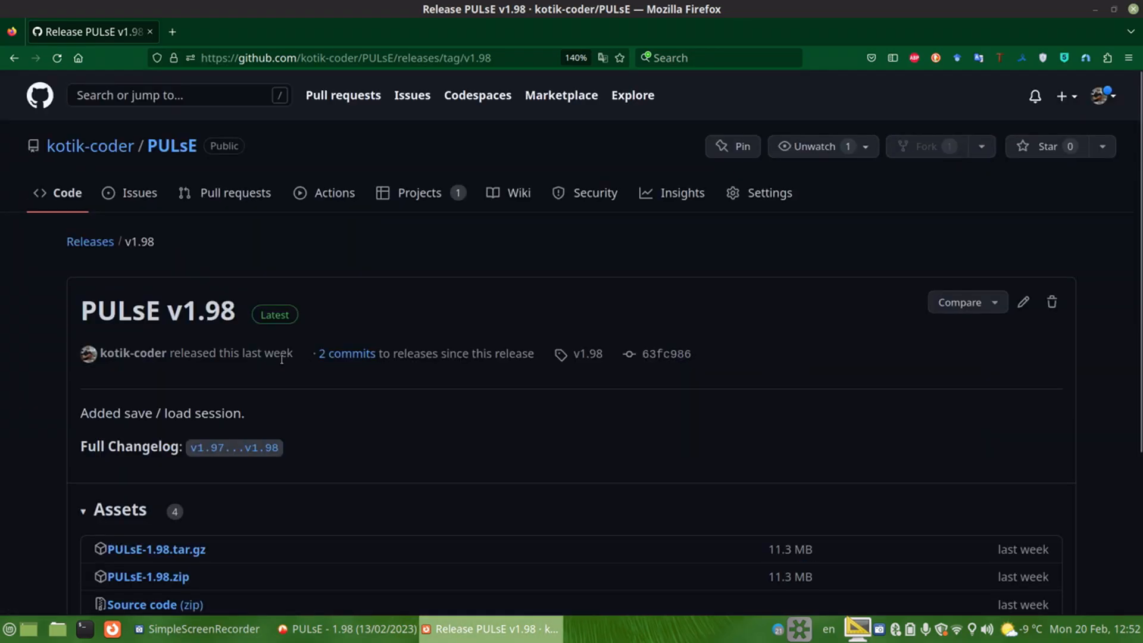
pyautogui.click(89, 243)
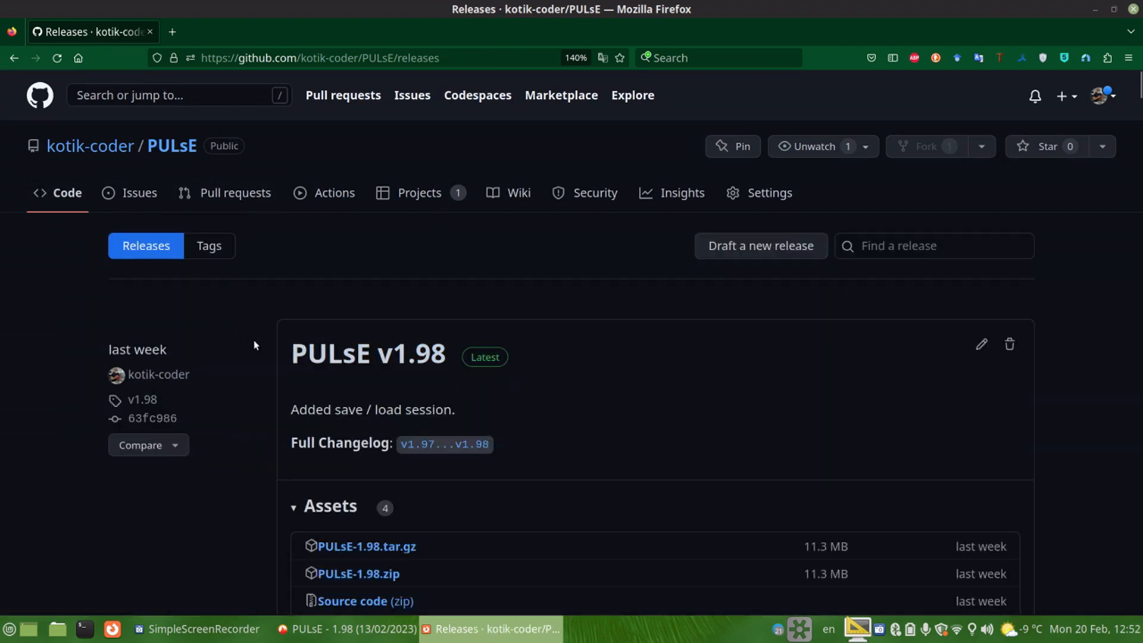
pyautogui.scroll(-10, 247, 339)
pyautogui.scroll(3, 242, 344)
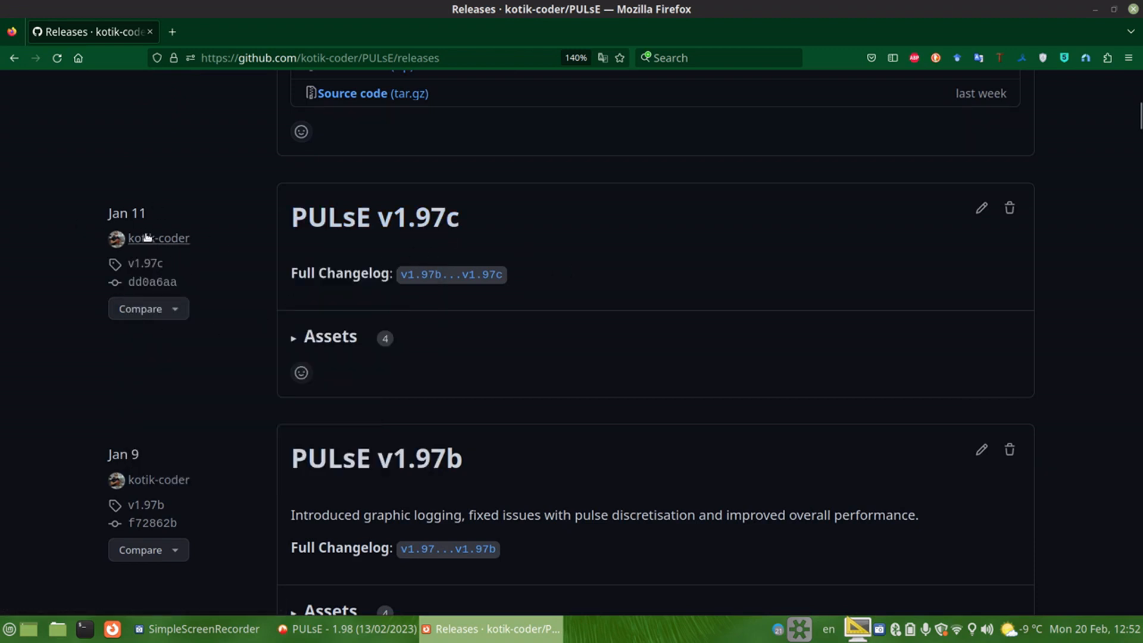
pyautogui.scroll(-5, 207, 472)
pyautogui.scroll(5, 202, 494)
pyautogui.scroll(-2, 477, 578)
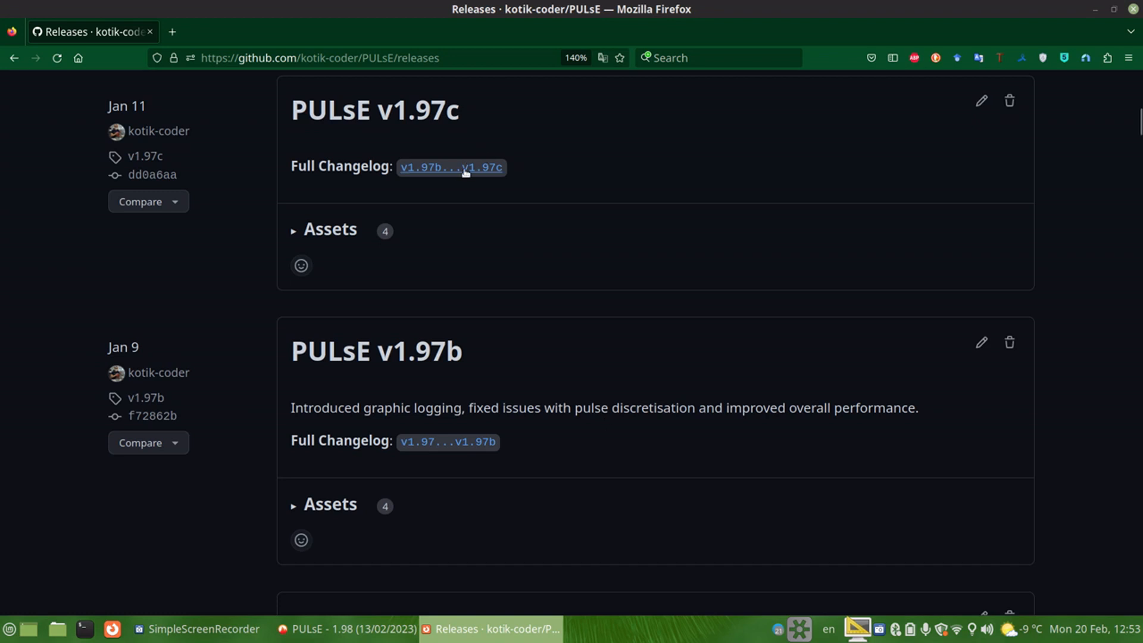
pyautogui.scroll(1, 476, 256)
pyautogui.scroll(5, 477, 257)
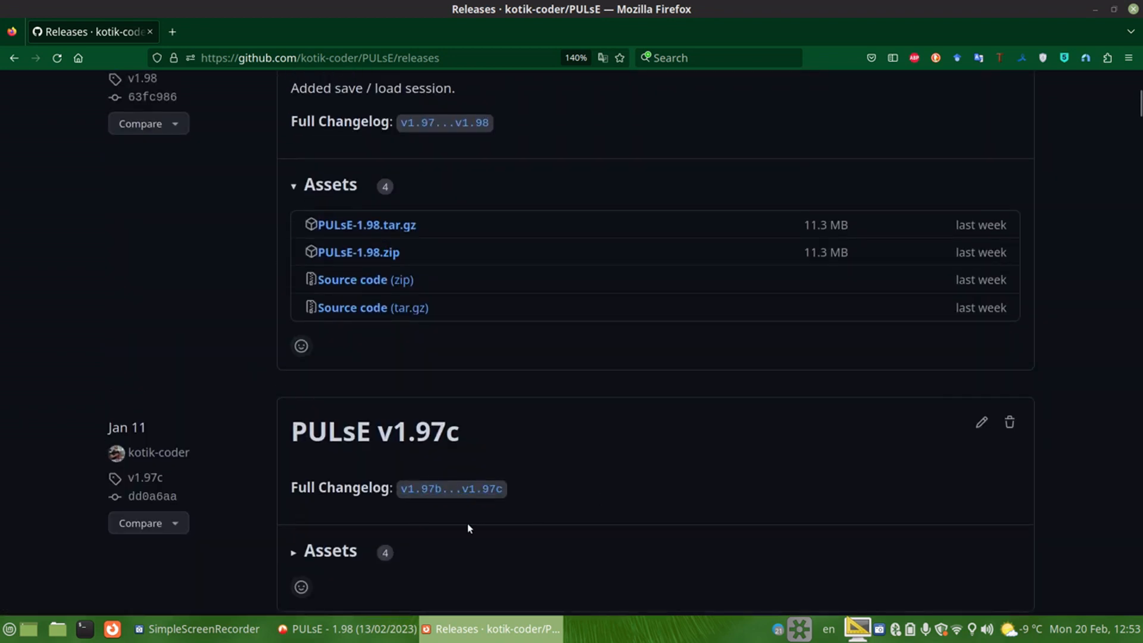
# - Open the full changelog comparing v1.97b with v1.97c and review the changed source files
pyautogui.click(471, 489)
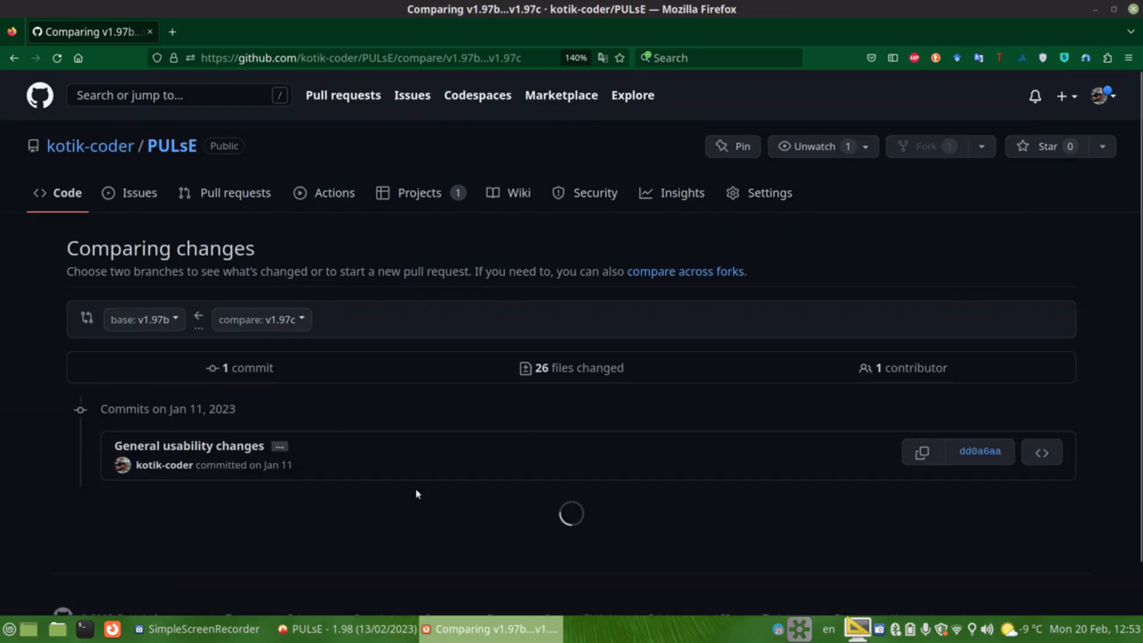
pyautogui.scroll(-9, 314, 527)
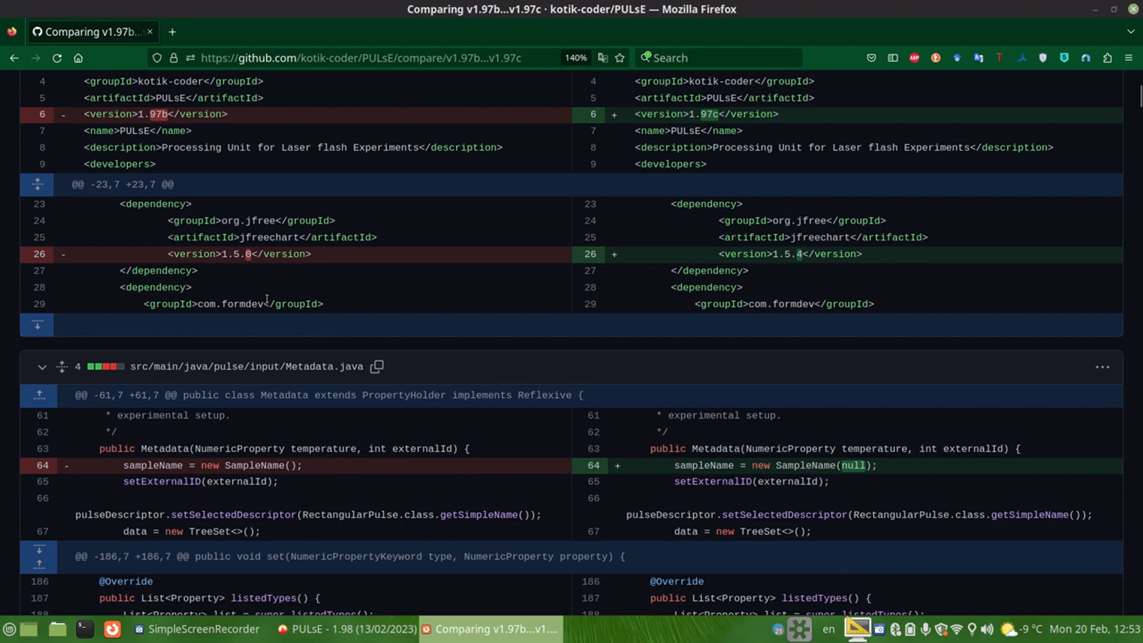
pyautogui.scroll(4, 549, 453)
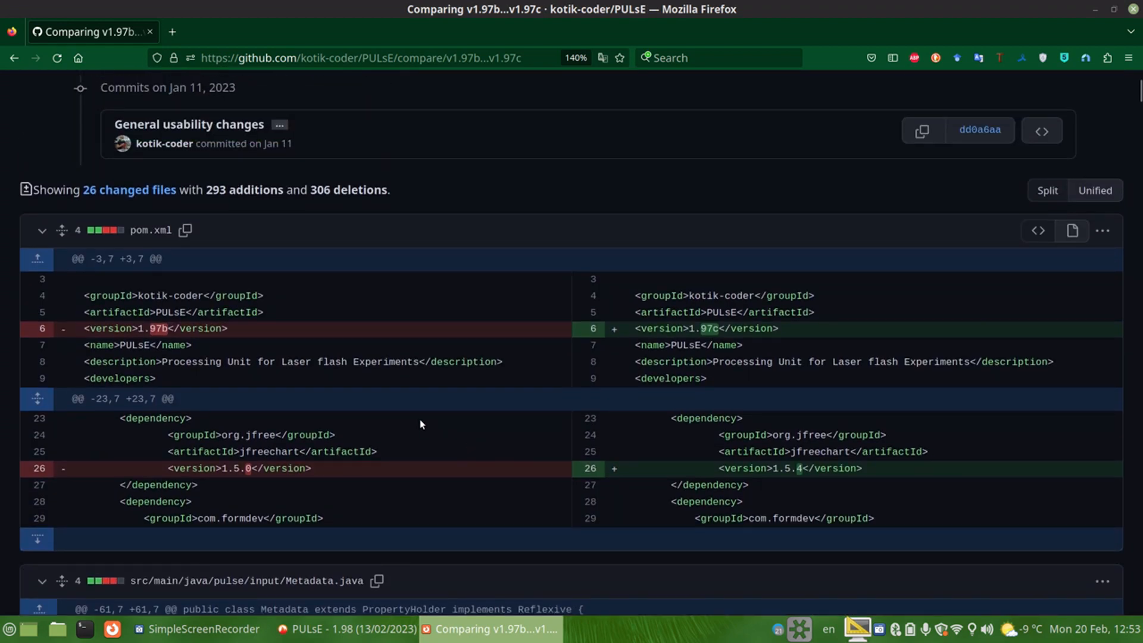
pyautogui.scroll(-20, 421, 424)
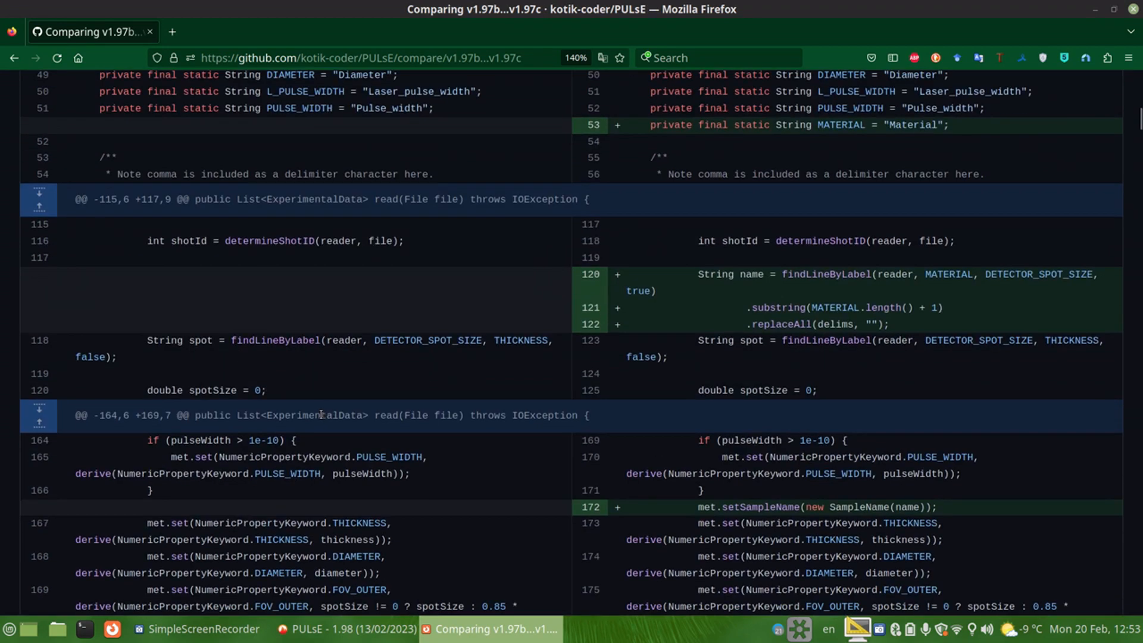
pyautogui.scroll(-15, 310, 405)
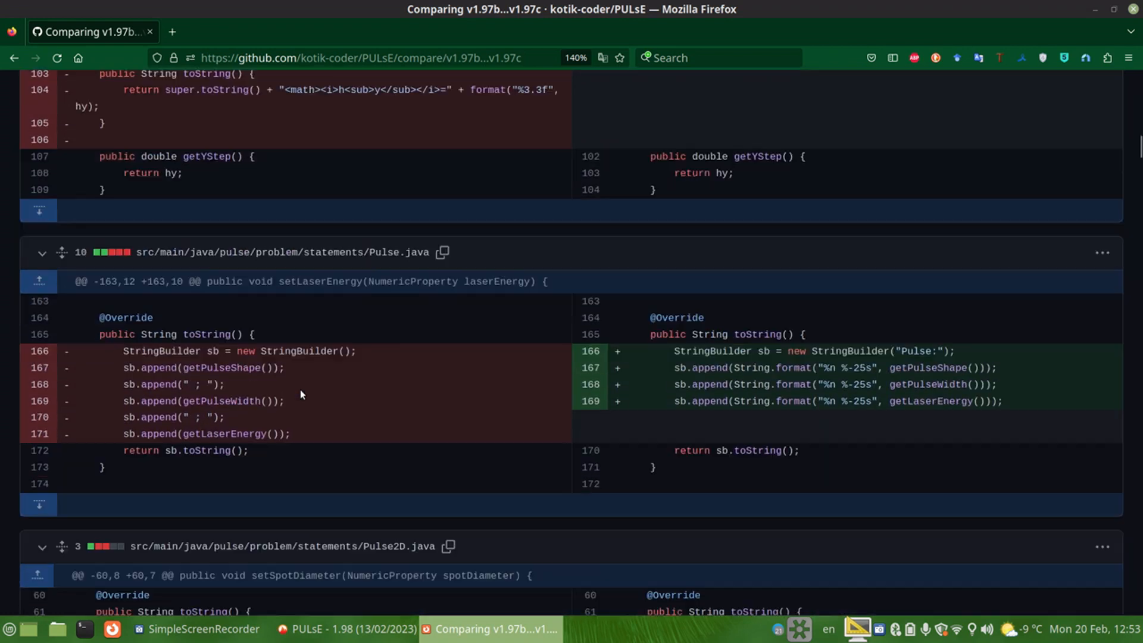
pyautogui.scroll(-2, 300, 377)
pyautogui.moveTo(495, 626)
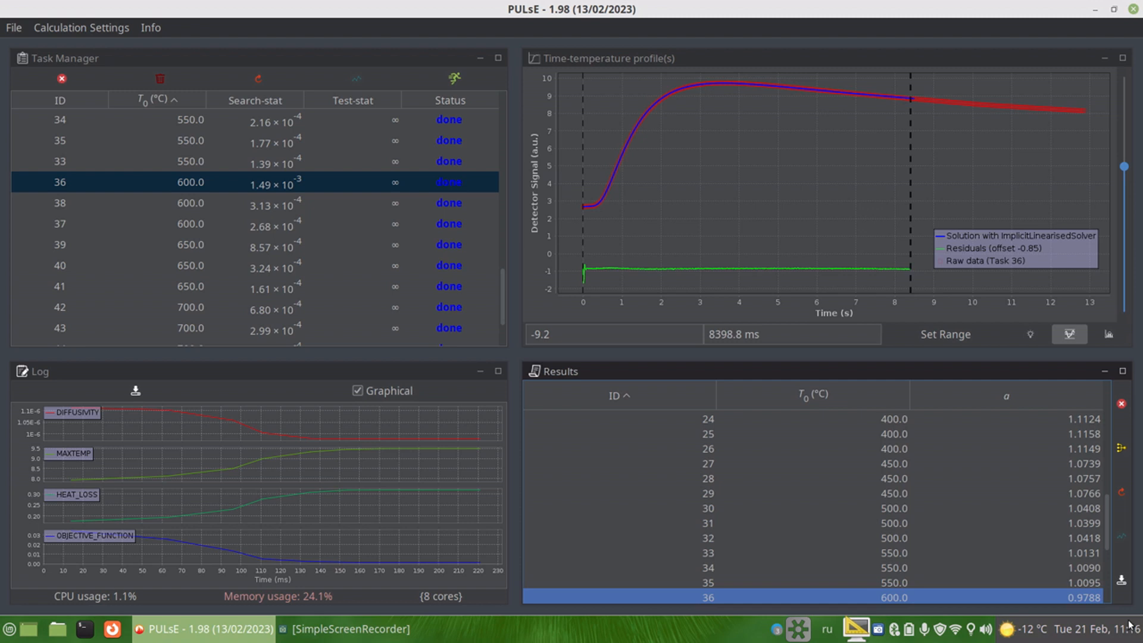
# - In PULsE, start exporting the results table and choose the Results folder inside Desktop/Pyroceram as the destination
pyautogui.click(1123, 589)
pyautogui.doubleClick(411, 237)
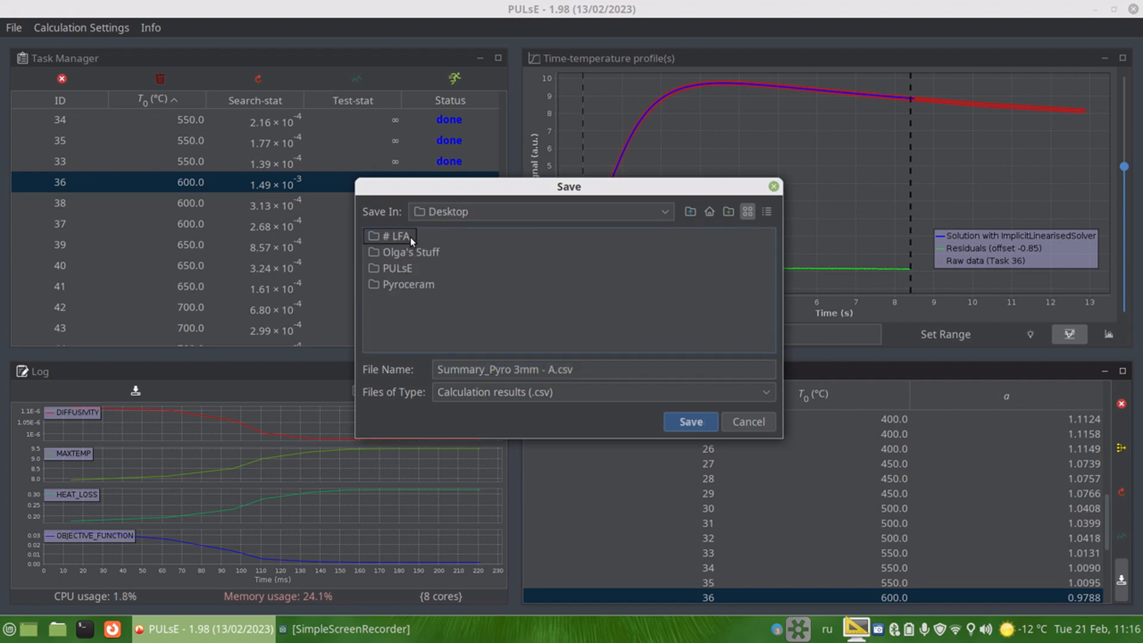
pyautogui.doubleClick(419, 284)
pyautogui.doubleClick(407, 268)
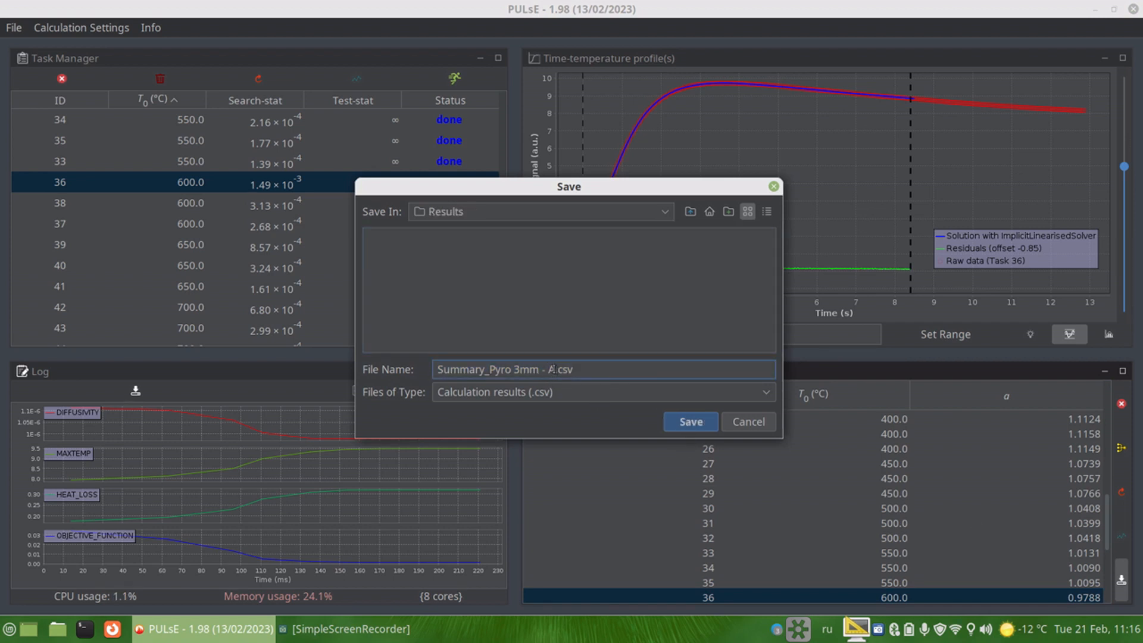
# - Name the export file Pyro_1.csv and save the calculation results
pyautogui.moveTo(556, 370); pyautogui.dragTo(341, 341)
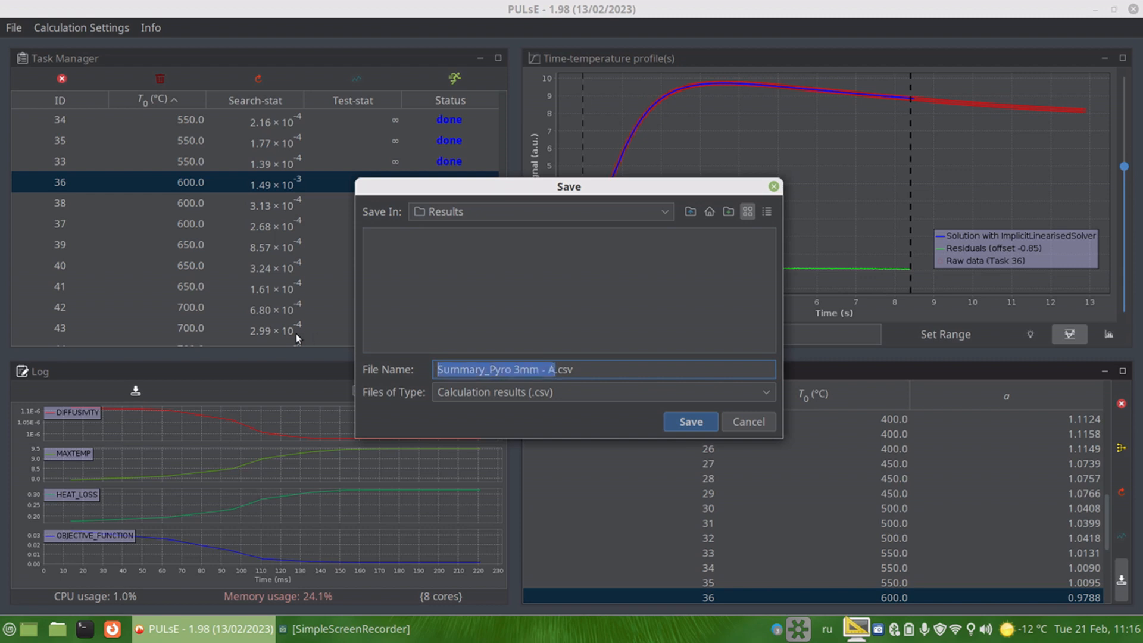
pyautogui.write('Зн')
pyautogui.press('BackSpace')
pyautogui.press('BackSpace')
pyautogui.hotkey('alt', 'shift')
pyautogui.write('Pyro_1')
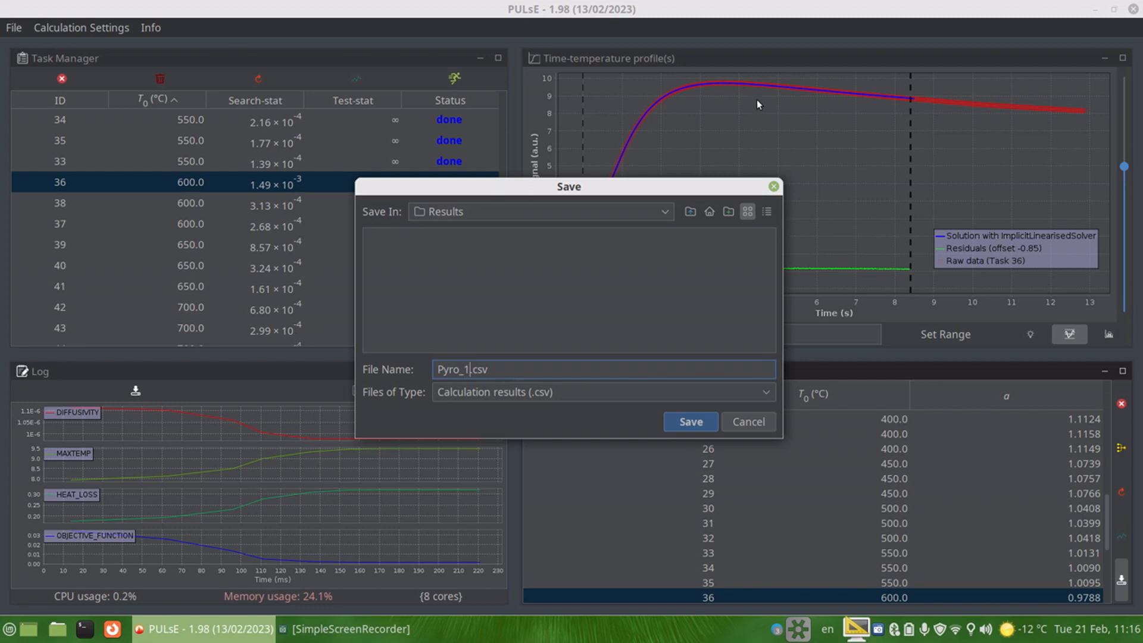
pyautogui.click(691, 421)
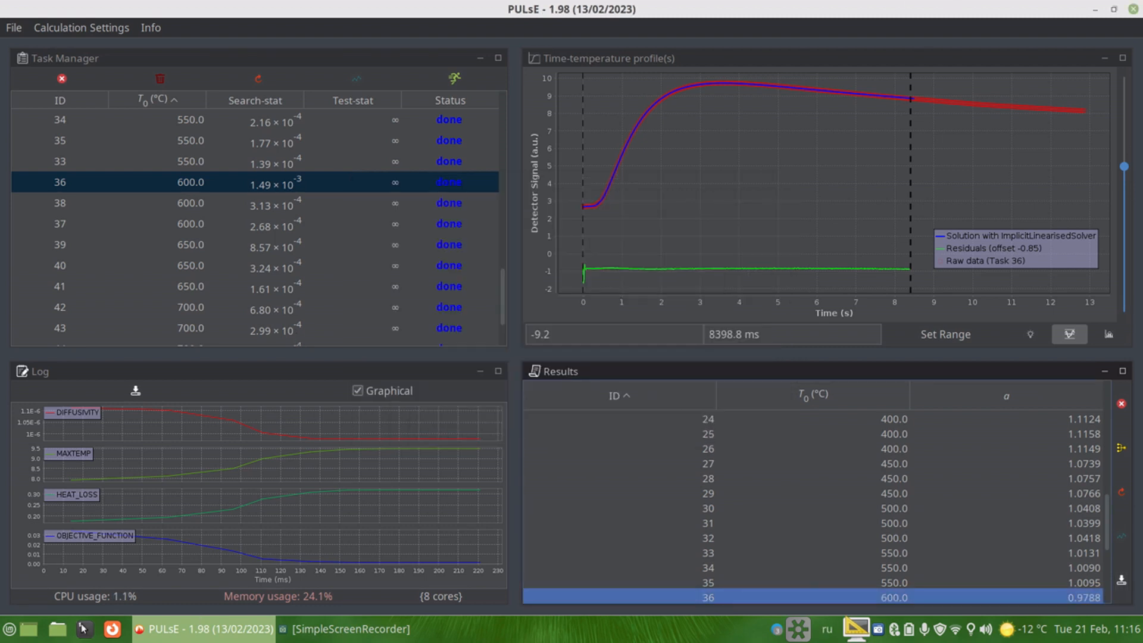
# - Switch to the file manager and open the Results folder inside Desktop/Pyroceram
pyautogui.click(57, 629)
pyautogui.doubleClick(313, 186)
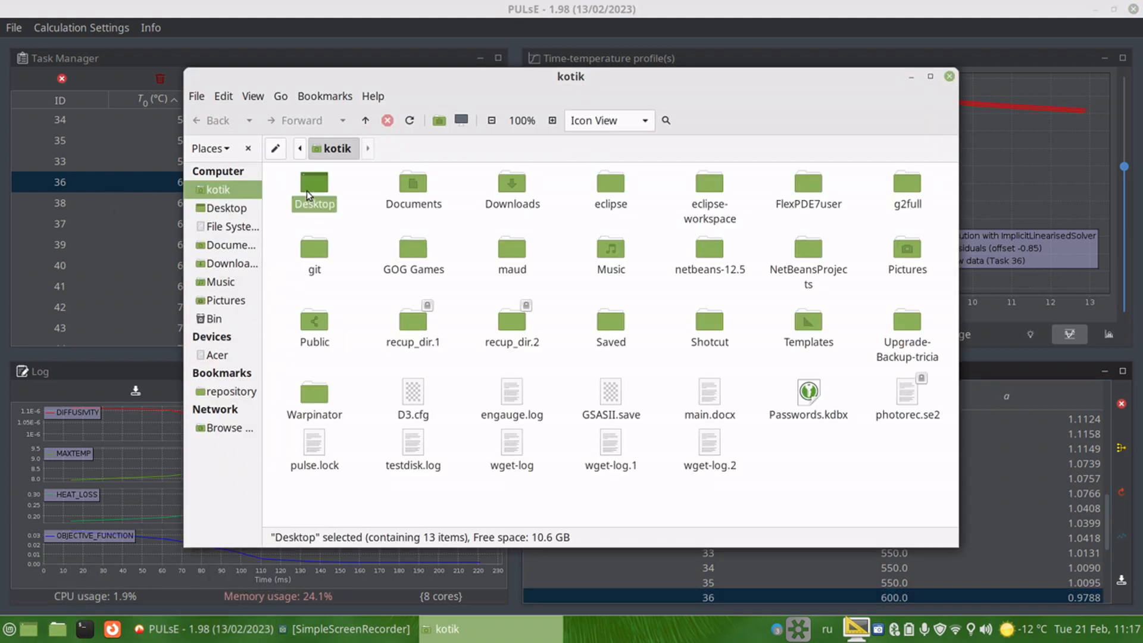
pyautogui.doubleClick(495, 197)
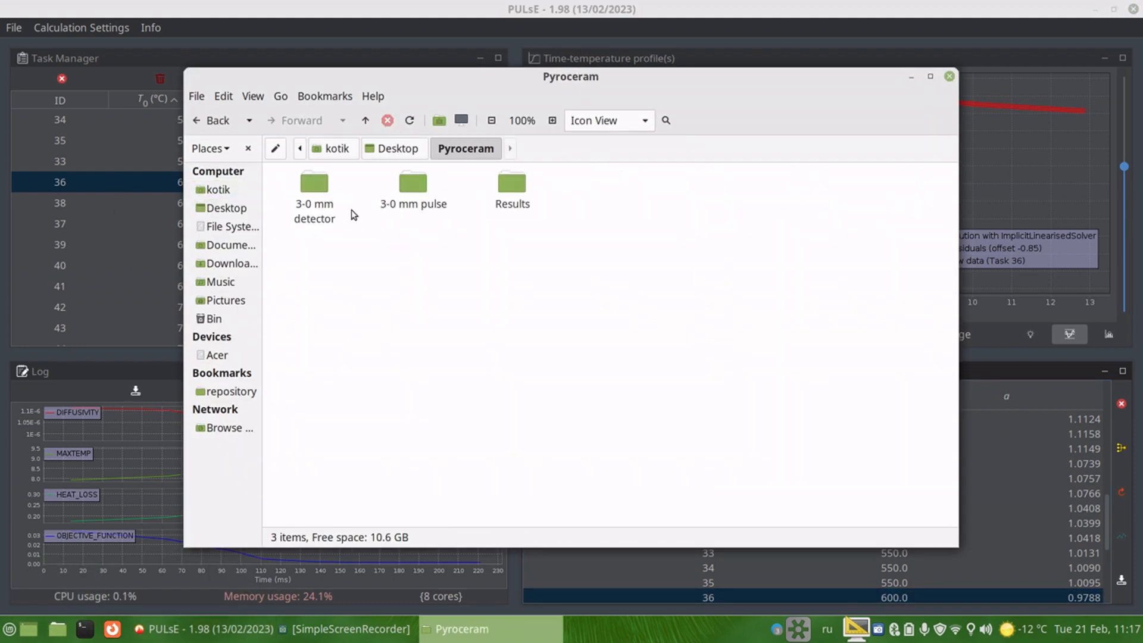
pyautogui.doubleClick(503, 201)
# - Open a terminal in the Results folder and start gnuplot
pyautogui.rightClick(408, 265)
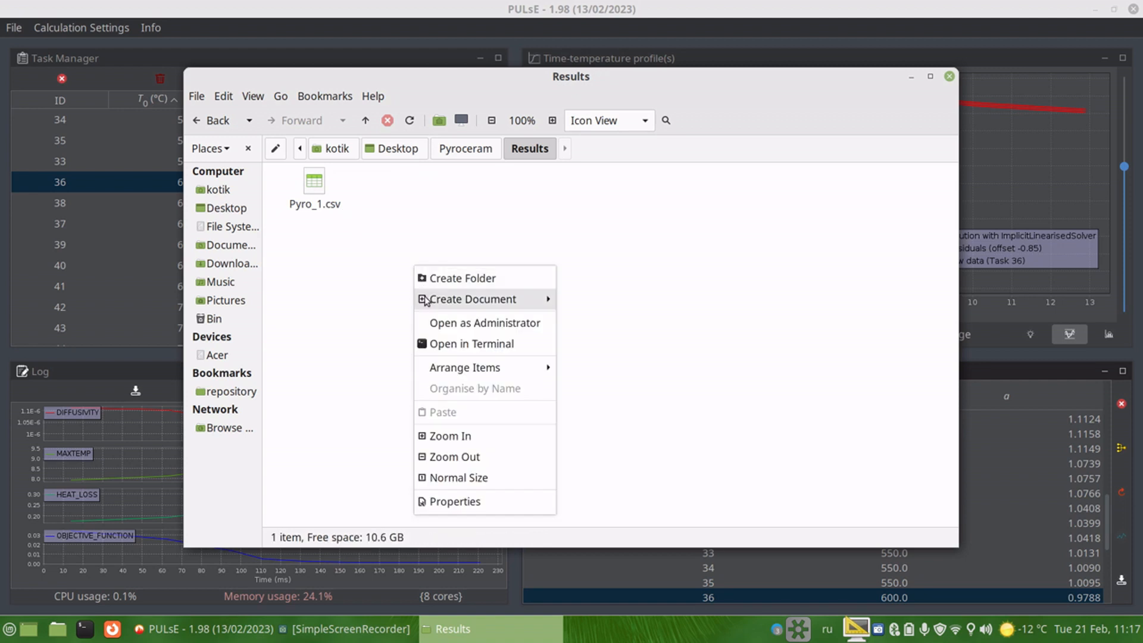
pyautogui.click(438, 342)
pyautogui.write('пт')
pyautogui.press('BackSpace')
pyautogui.press('BackSpace')
pyautogui.hotkey('alt', 'shift')
pyautogui.write('gnuplot')
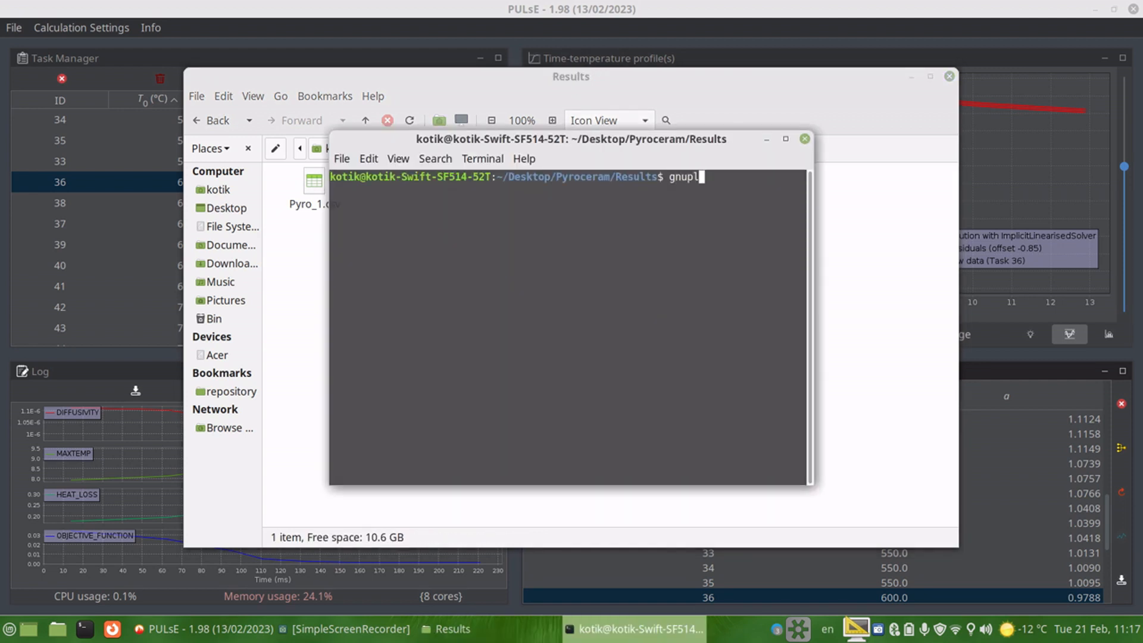
pyautogui.press('Return')
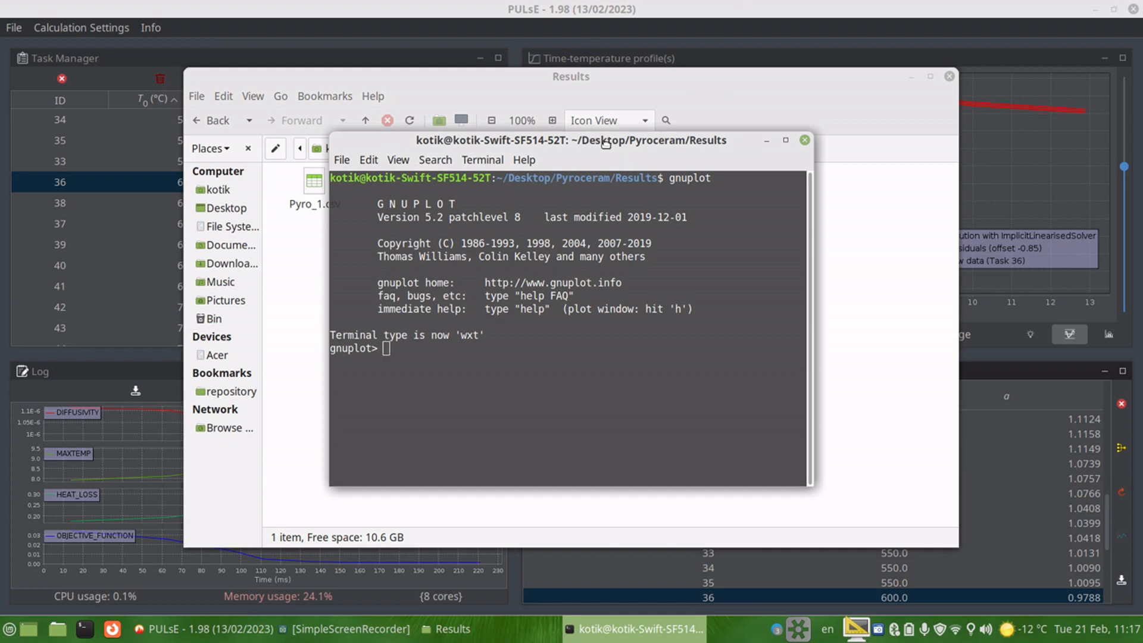
# - Move the terminal off the folder contents, examine Pyro_1.csv in SciTE Text Editor and close it
pyautogui.moveTo(607, 135); pyautogui.dragTo(730, 237)
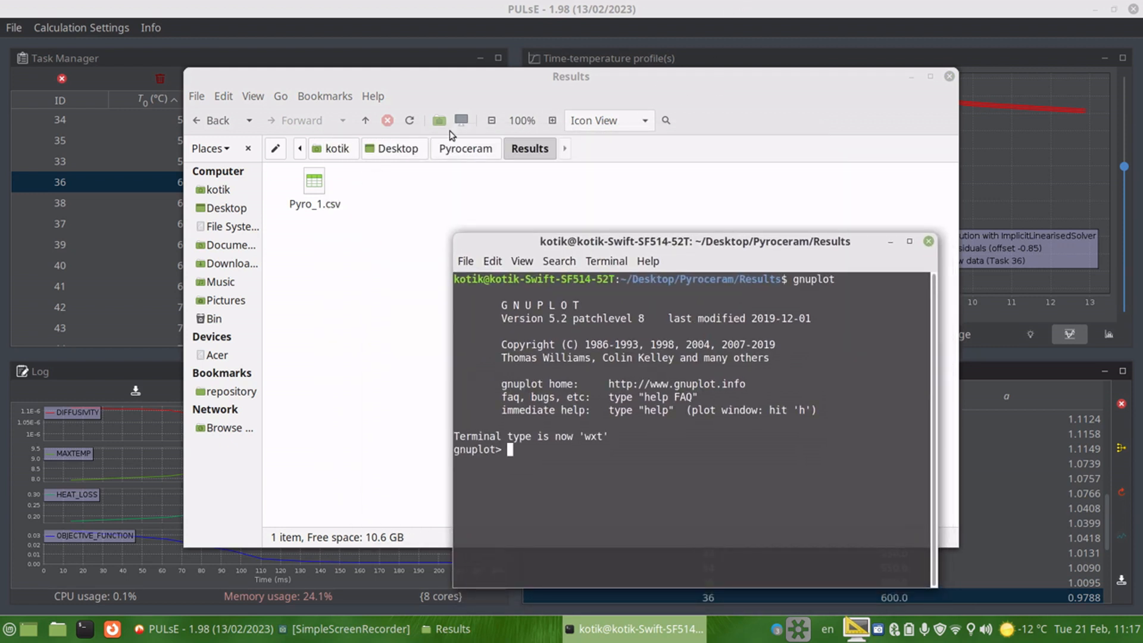
pyautogui.click(315, 185)
pyautogui.rightClick(320, 182)
pyautogui.moveTo(371, 220)
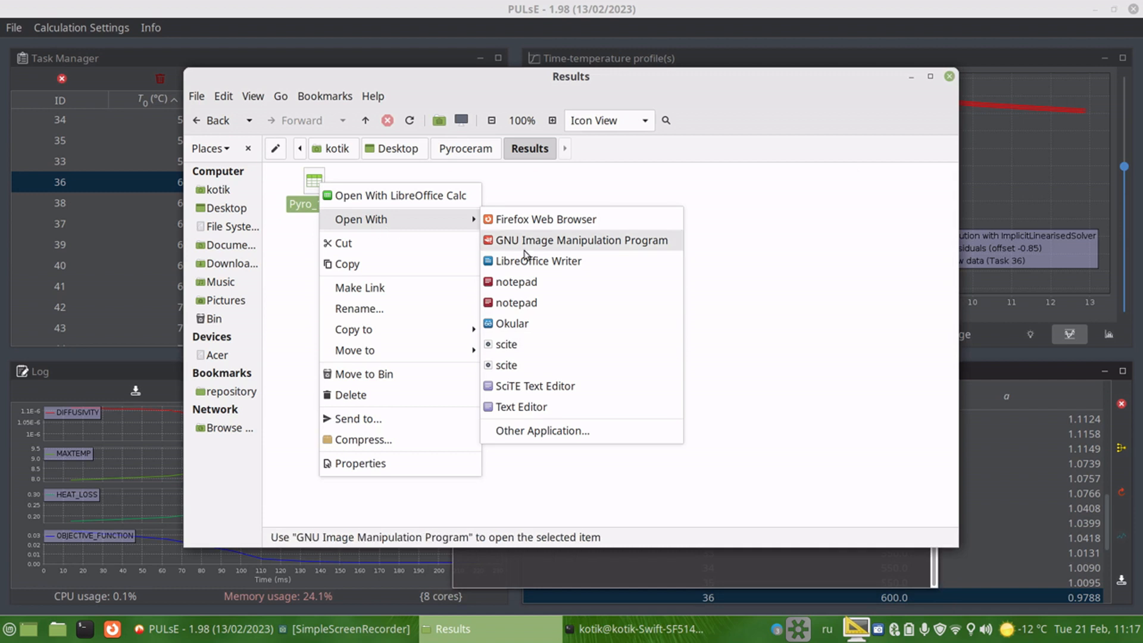
pyautogui.click(508, 384)
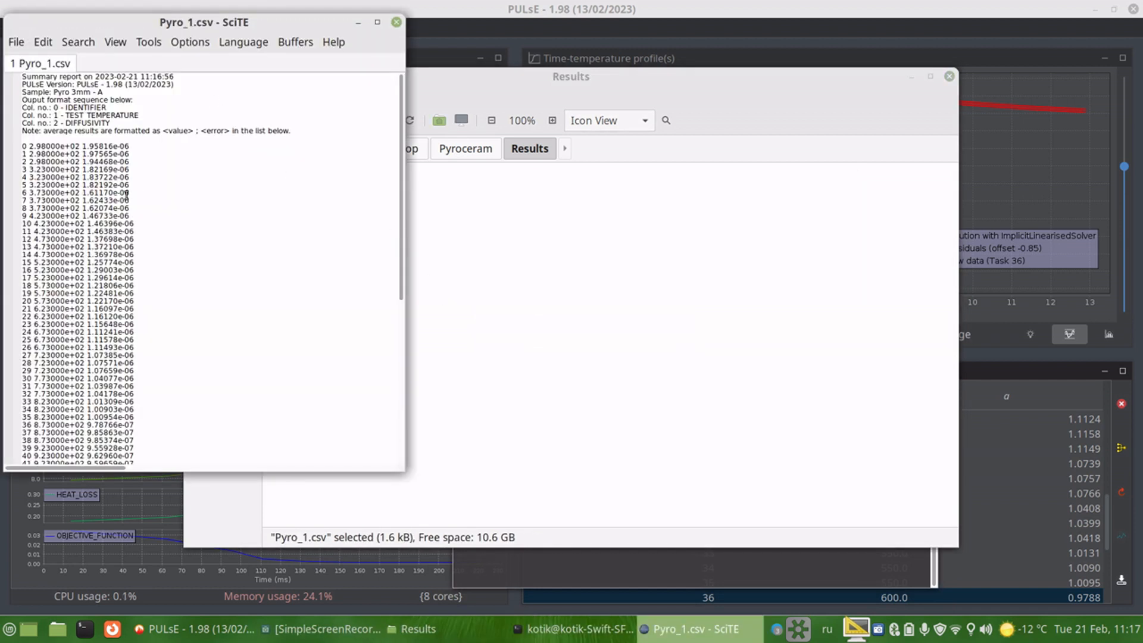
pyautogui.scroll(-3, 96, 192)
pyautogui.scroll(3, 88, 190)
pyautogui.click(396, 22)
# - In gnuplot, plot column 3 of Pyro_1.csv against column 2 with plot 'Pyro_1.csv' u 2:3, and close the plot window
pyautogui.click(596, 630)
pyautogui.write("plot 'P")
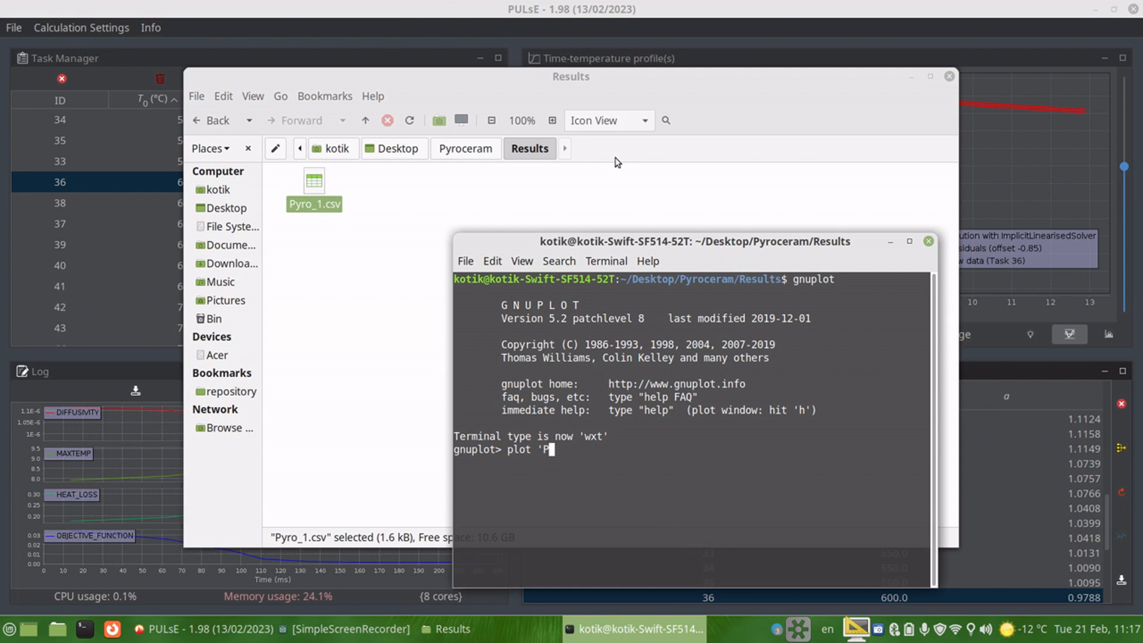
pyautogui.write("yro_1.csv' u 2:3")
pyautogui.press('Return')
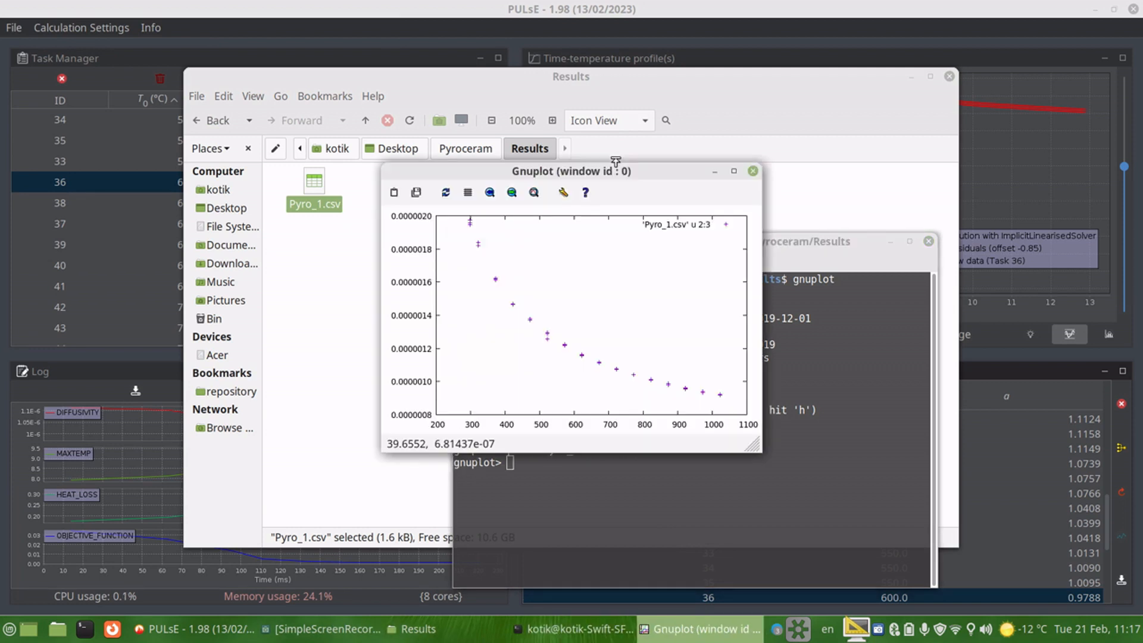
pyautogui.click(753, 172)
# - Replot the data with diffusivity scaled by a million using plot 'Pyro_1.csv' u 2:($3*1e6), and bring the plot to the front
pyautogui.press('Up')
pyautogui.press('Left')
pyautogui.write('($')
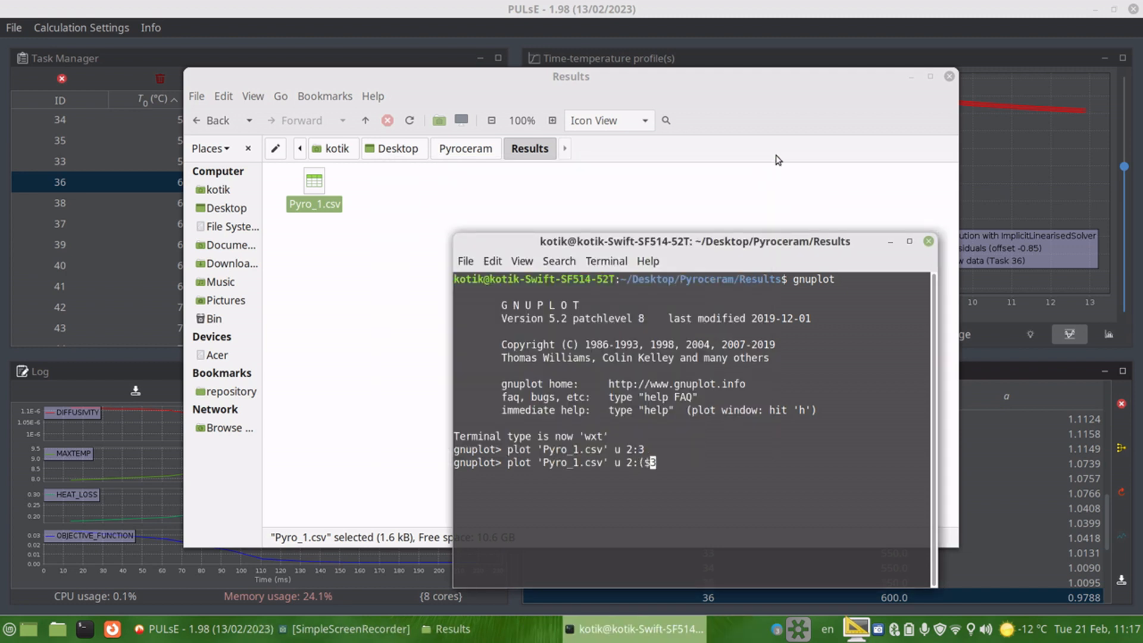
pyautogui.press('Right')
pyautogui.write('*1e6)')
pyautogui.press('Left')
pyautogui.press('Left')
pyautogui.press('Left')
pyautogui.press('Left')
pyautogui.press('Left')
pyautogui.press('Left')
pyautogui.press('Left')
pyautogui.press('Left')
pyautogui.press('Left')
pyautogui.press('Left')
pyautogui.press('Return')
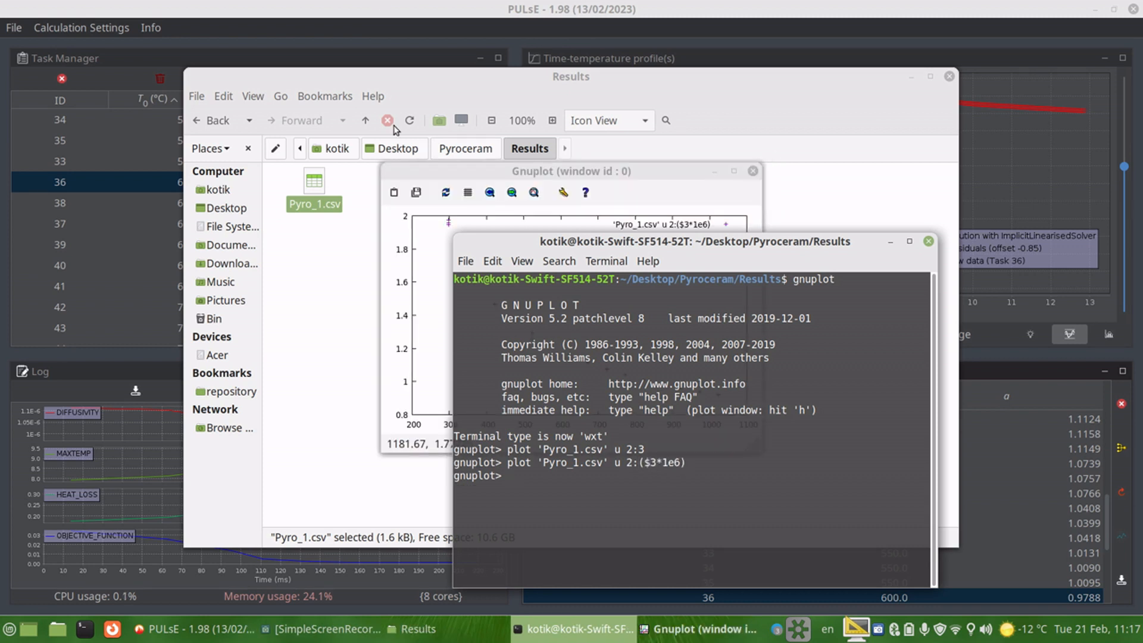
pyautogui.click(636, 168)
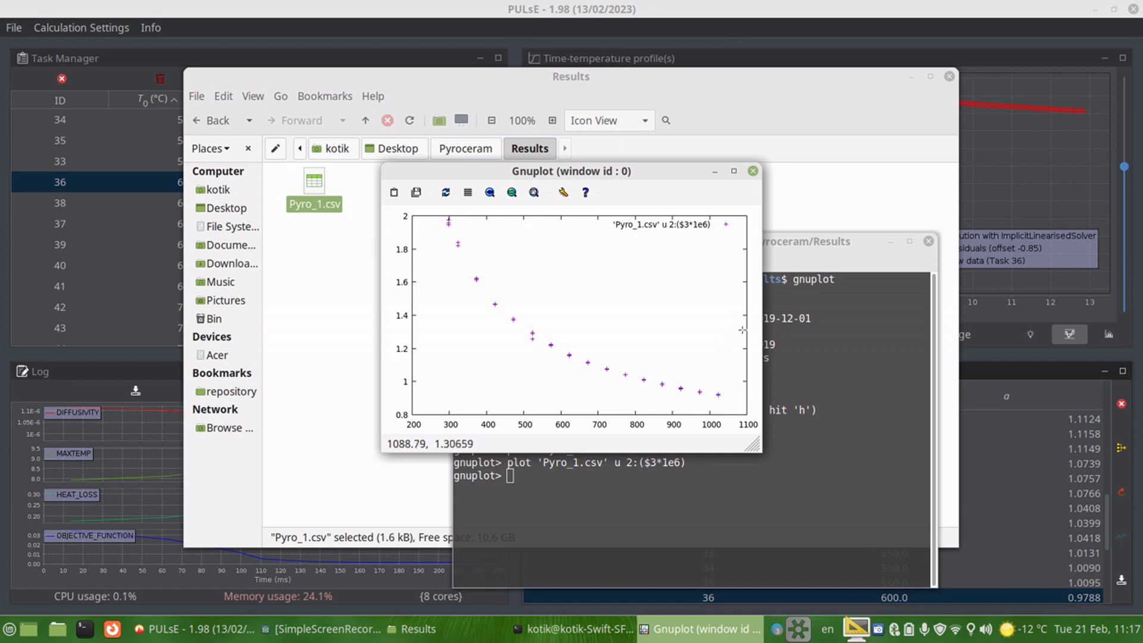
# - Close the gnuplot graph and minimise the terminal and file manager to return to PULsE
pyautogui.click(753, 171)
pyautogui.click(891, 242)
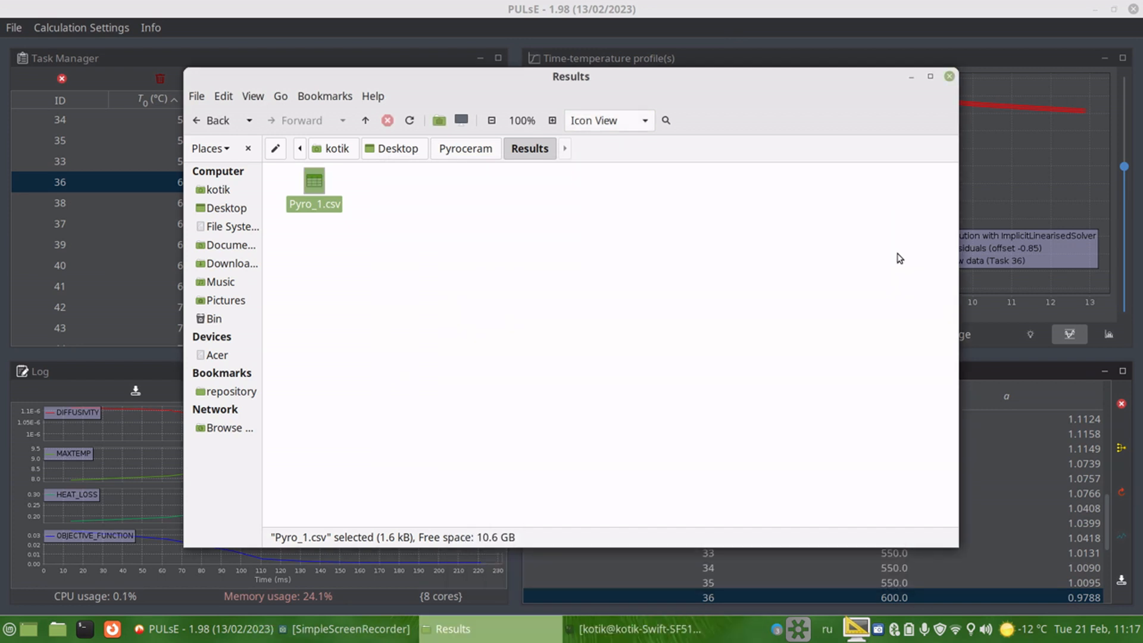
pyautogui.click(910, 77)
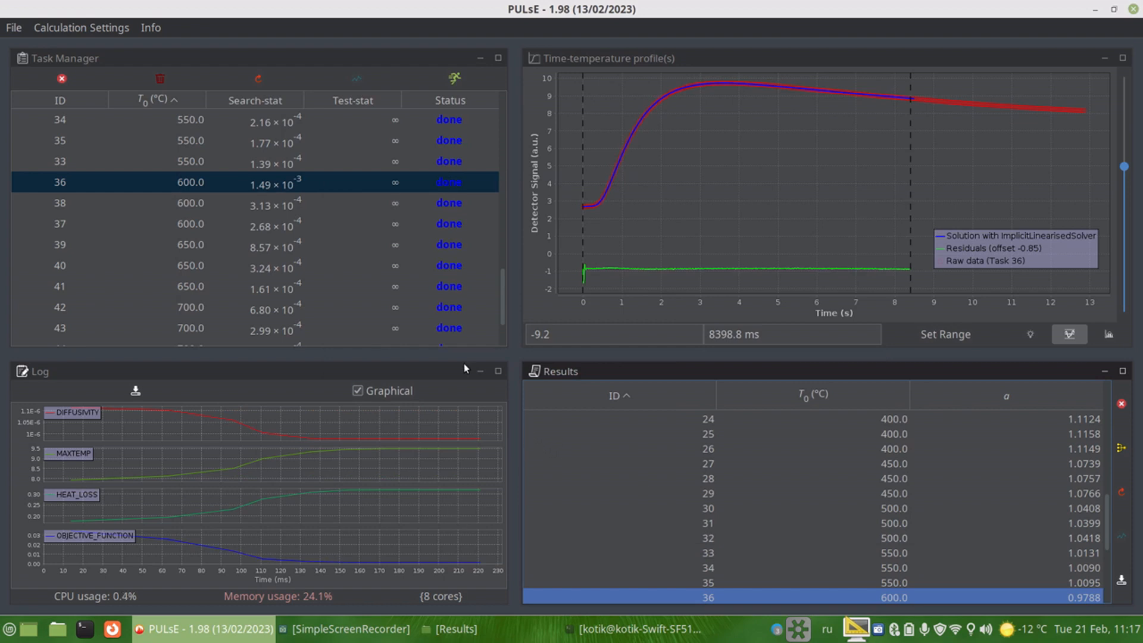
# - Open the heat problem statement and solution settings and choose the Classical 2D problem statement for all tasks
pyautogui.click(59, 31)
pyautogui.click(67, 43)
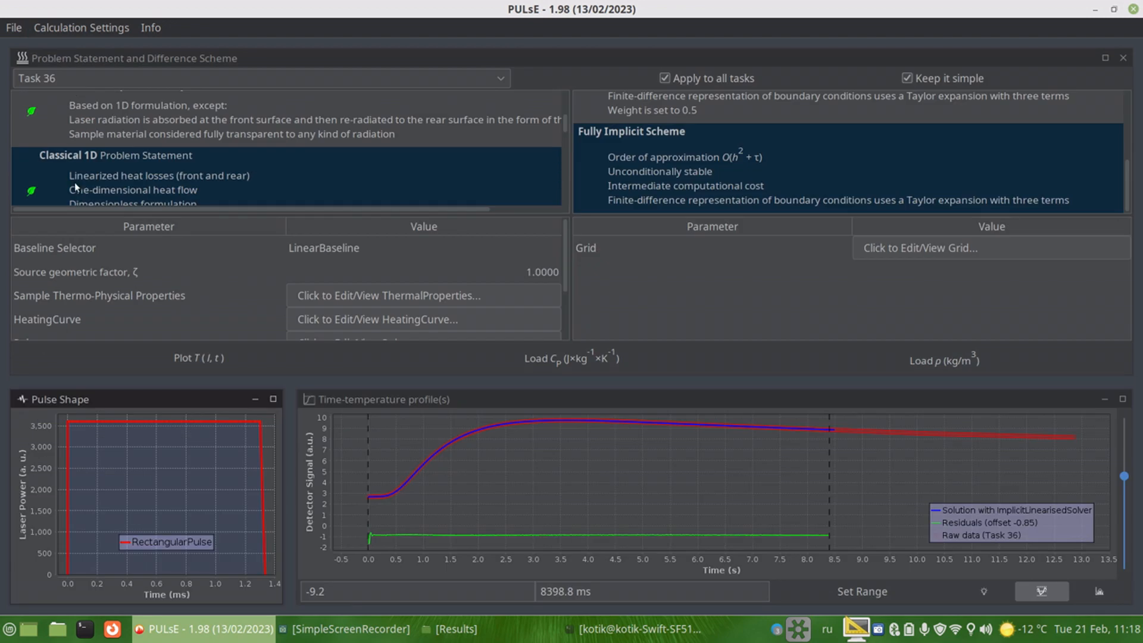
pyautogui.click(1105, 58)
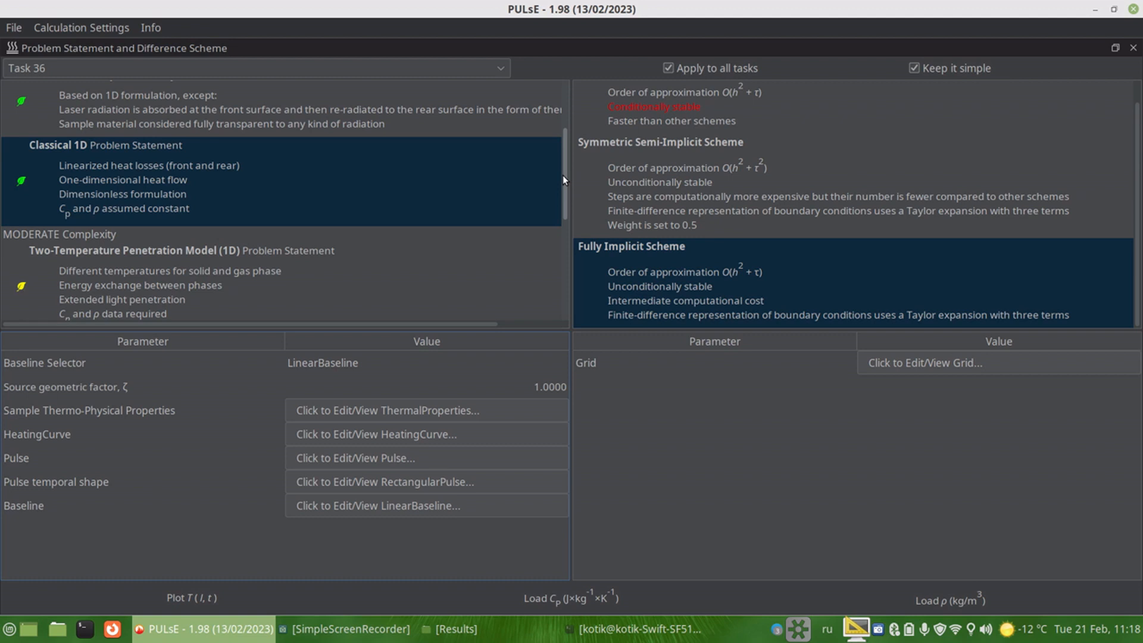
pyautogui.moveTo(564, 176); pyautogui.dragTo(570, 236)
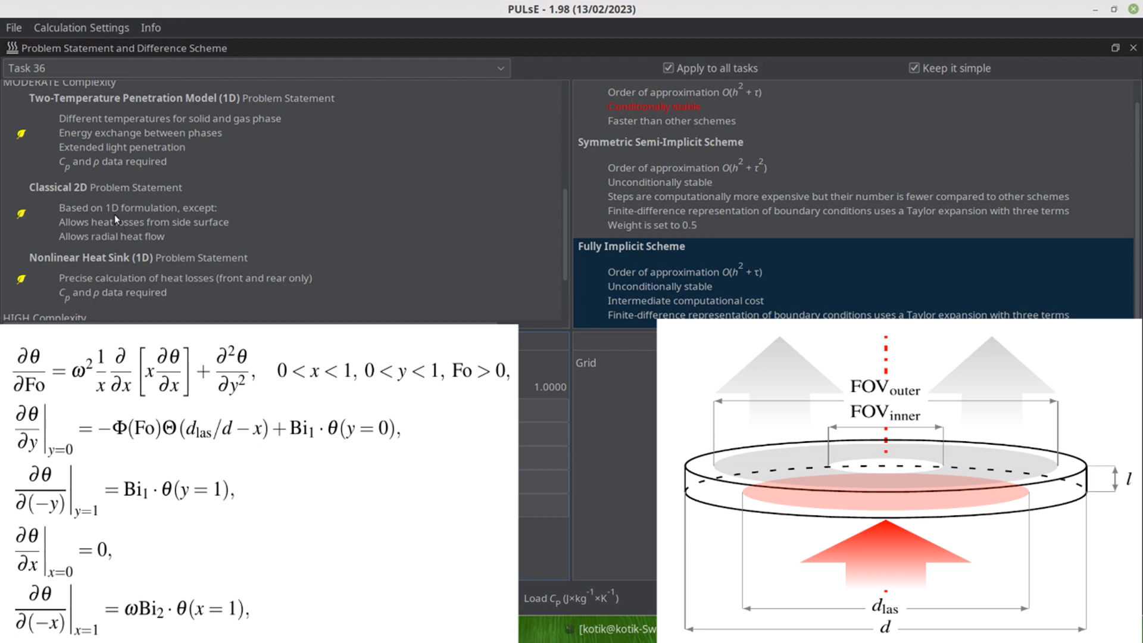
pyautogui.click(105, 219)
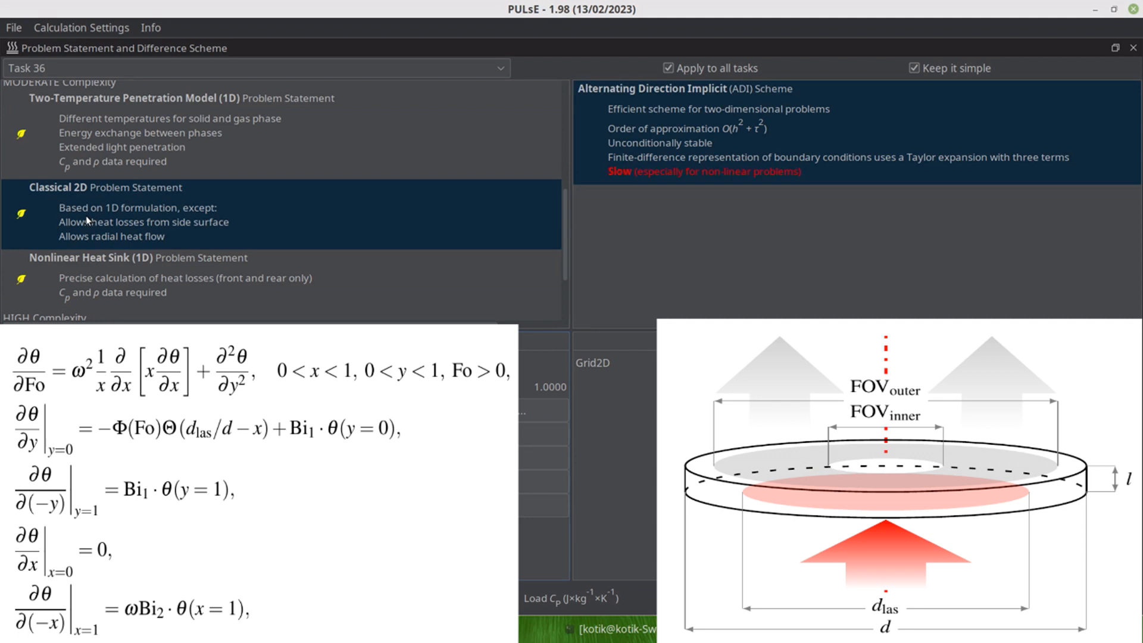
pyautogui.click(1115, 48)
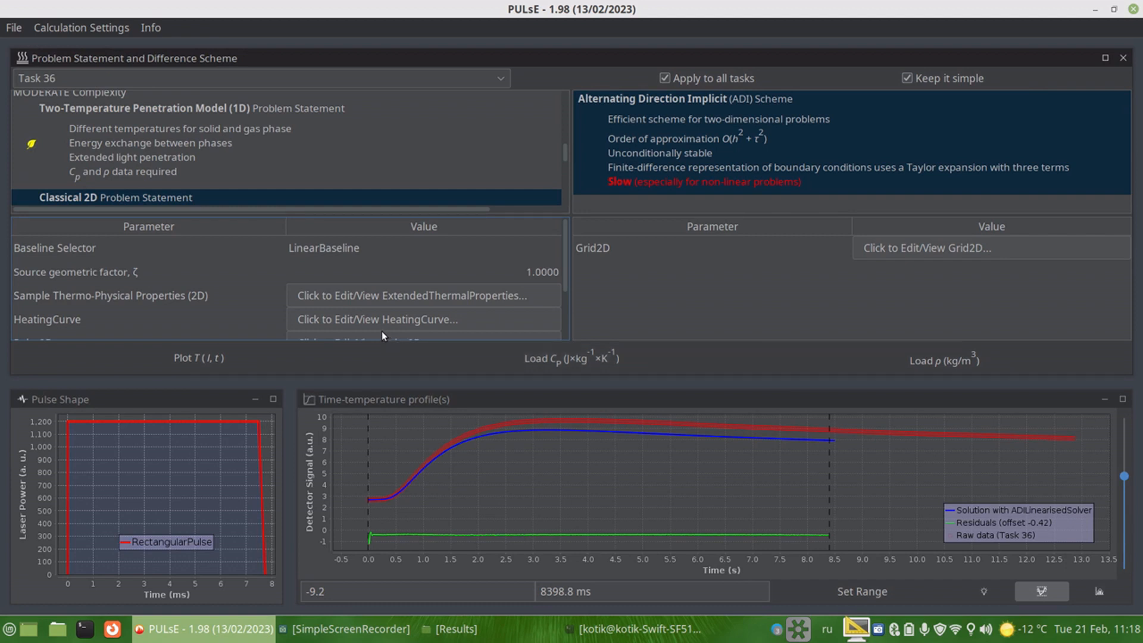
# - Review the 2D sample thermo-physical properties of task 36, revisit the problem statement and return to the task overview
pyautogui.click(335, 296)
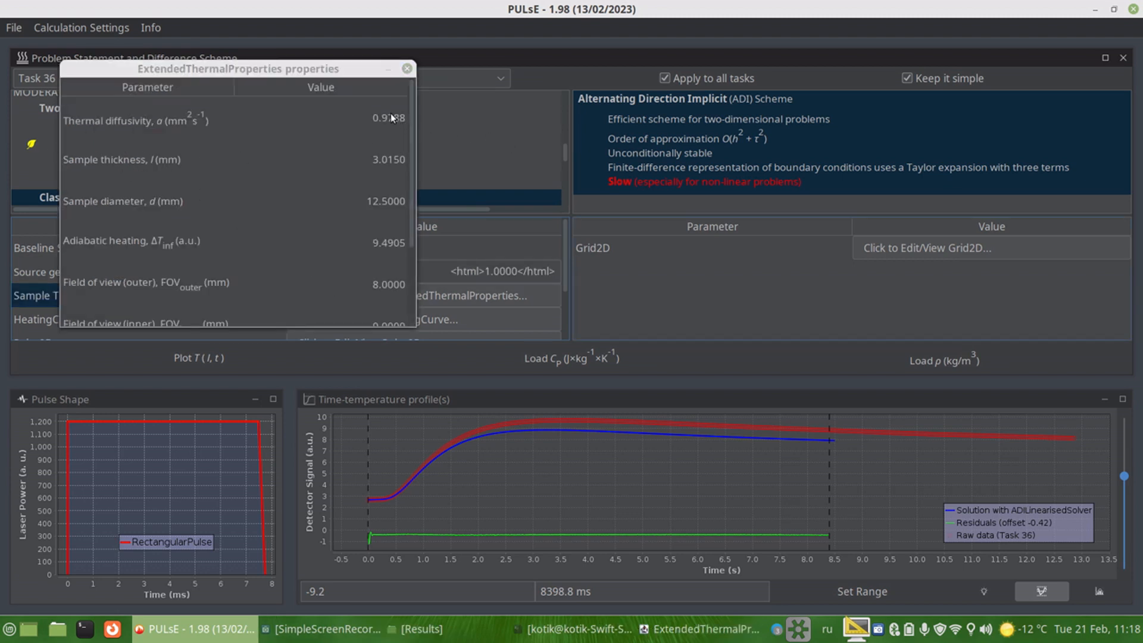
pyautogui.click(407, 69)
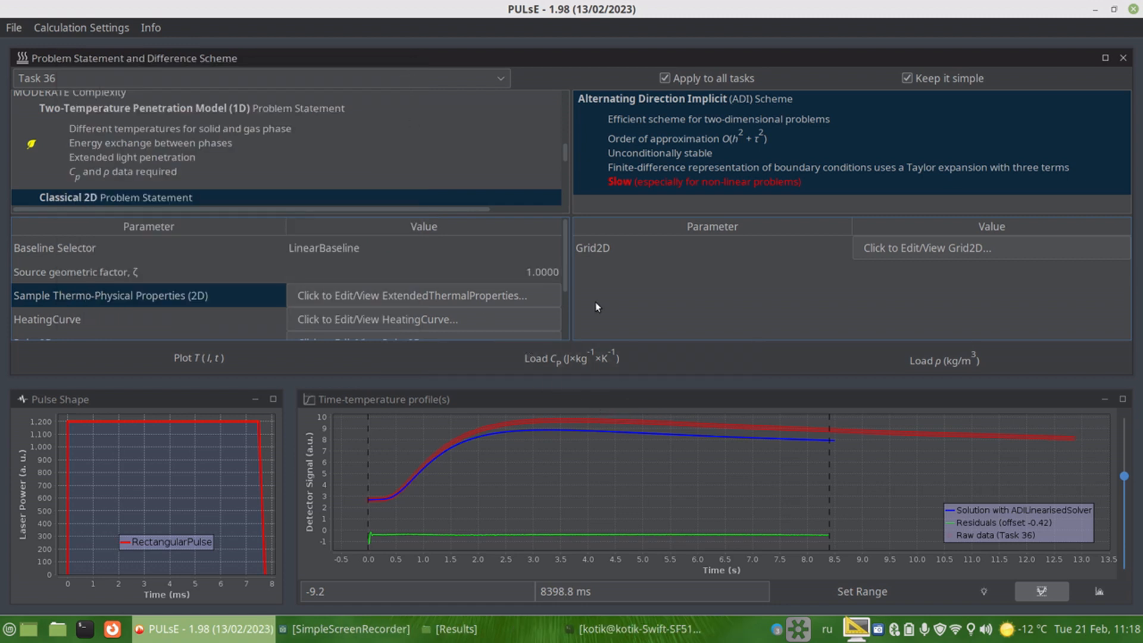
pyautogui.click(1123, 58)
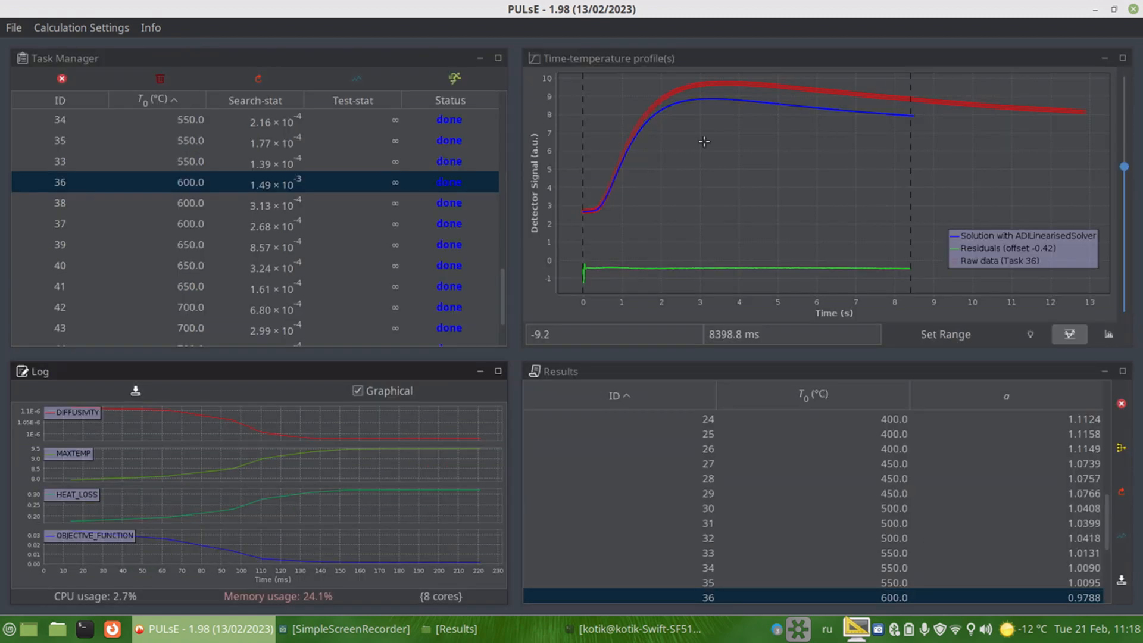
pyautogui.click(81, 27)
pyautogui.click(71, 50)
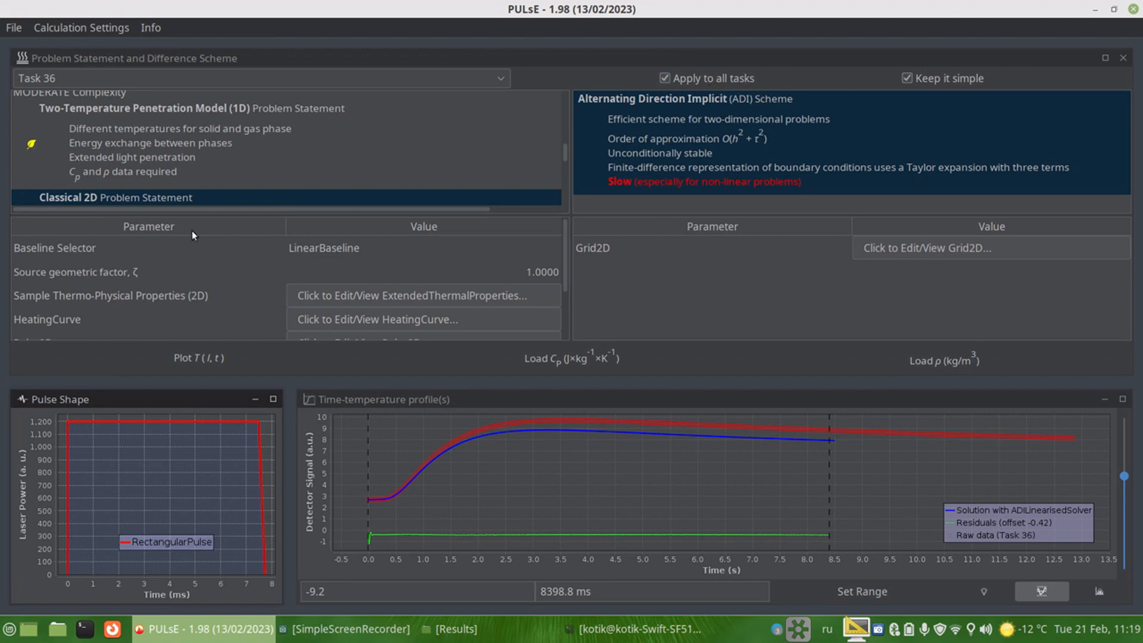
pyautogui.click(1124, 59)
# - Compare the 2D solution curves with the raw data for tasks 40, 44, 26 and 28
pyautogui.click(333, 258)
pyautogui.scroll(-2, 313, 265)
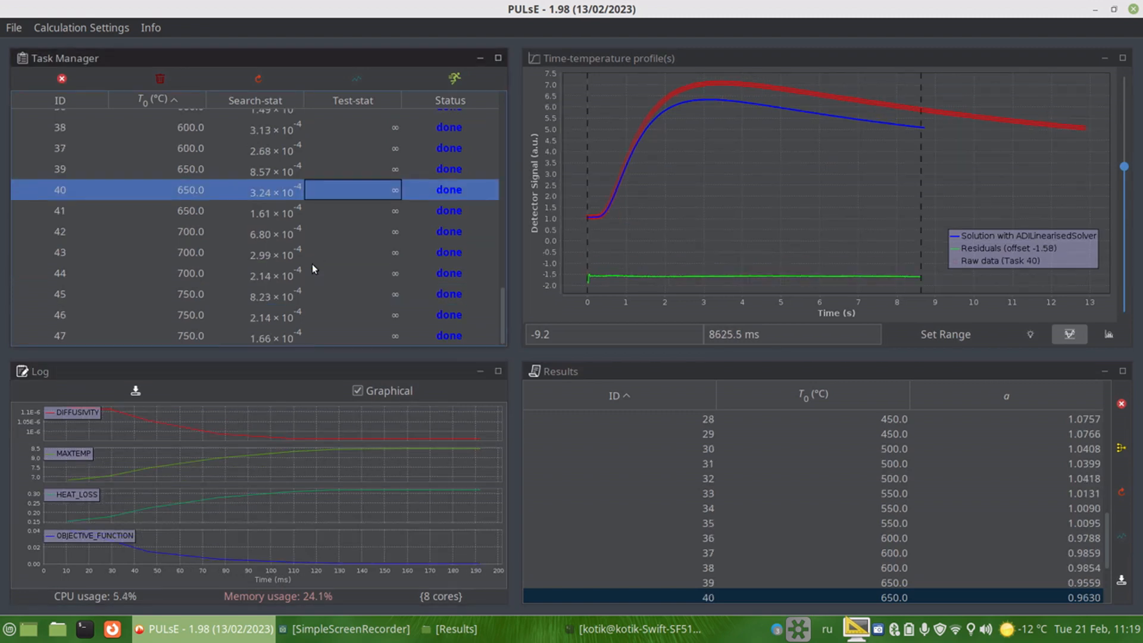
pyautogui.click(313, 265)
pyautogui.click(277, 192)
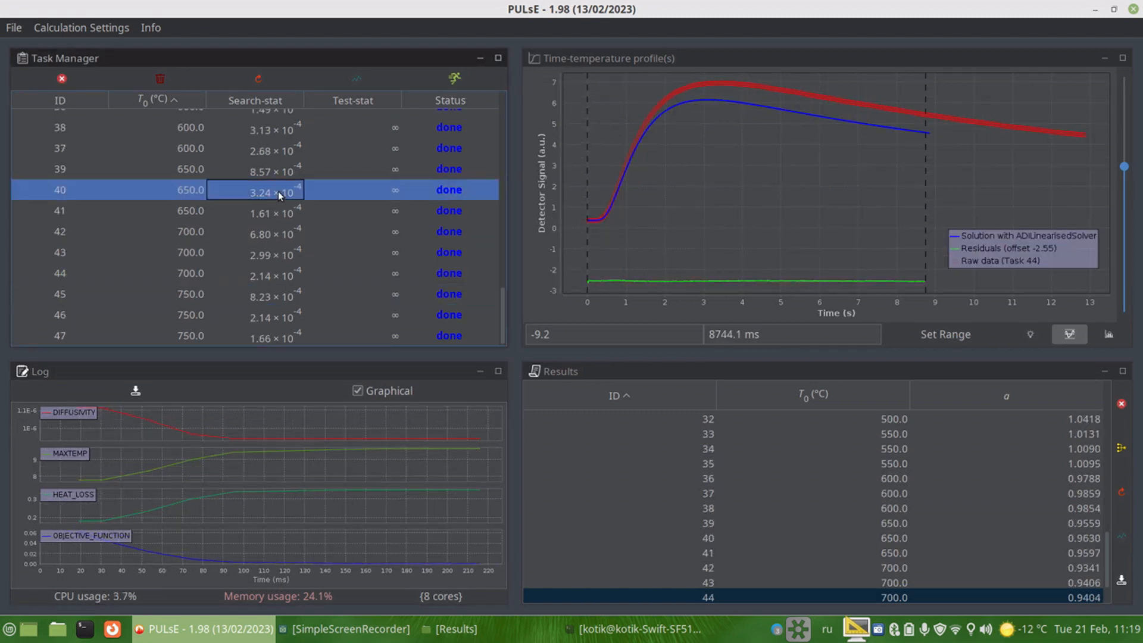
pyautogui.scroll(5, 274, 195)
pyautogui.click(270, 188)
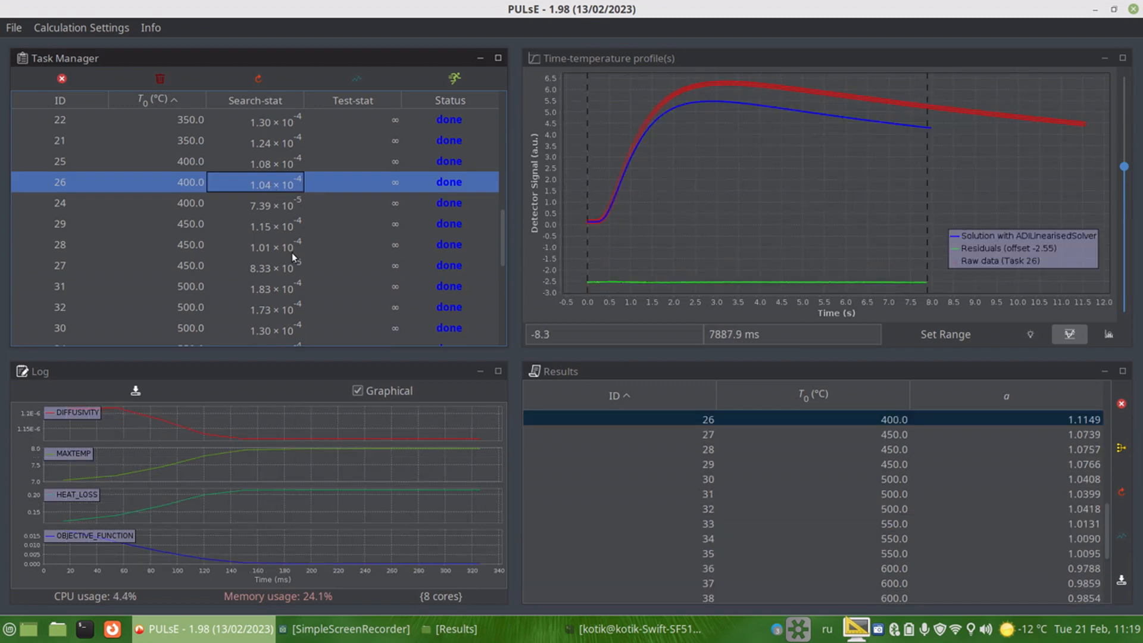
pyautogui.click(291, 251)
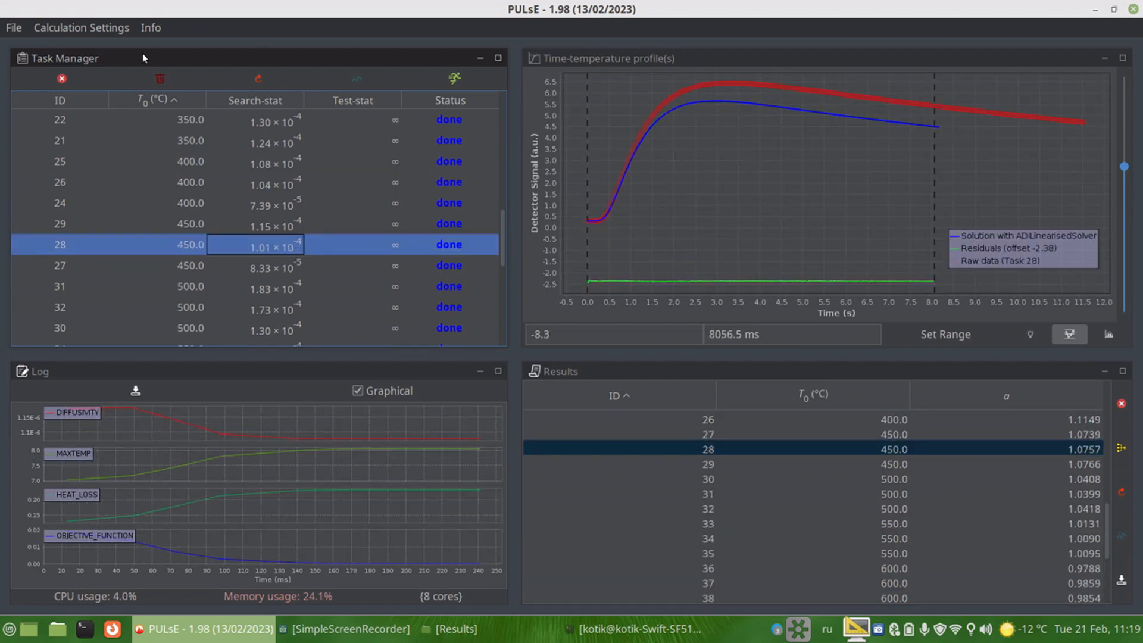
# - Open the parameter estimation settings, examine the available and optimised parameters, and highlight the combined heat losses parameter Bi
pyautogui.click(114, 26)
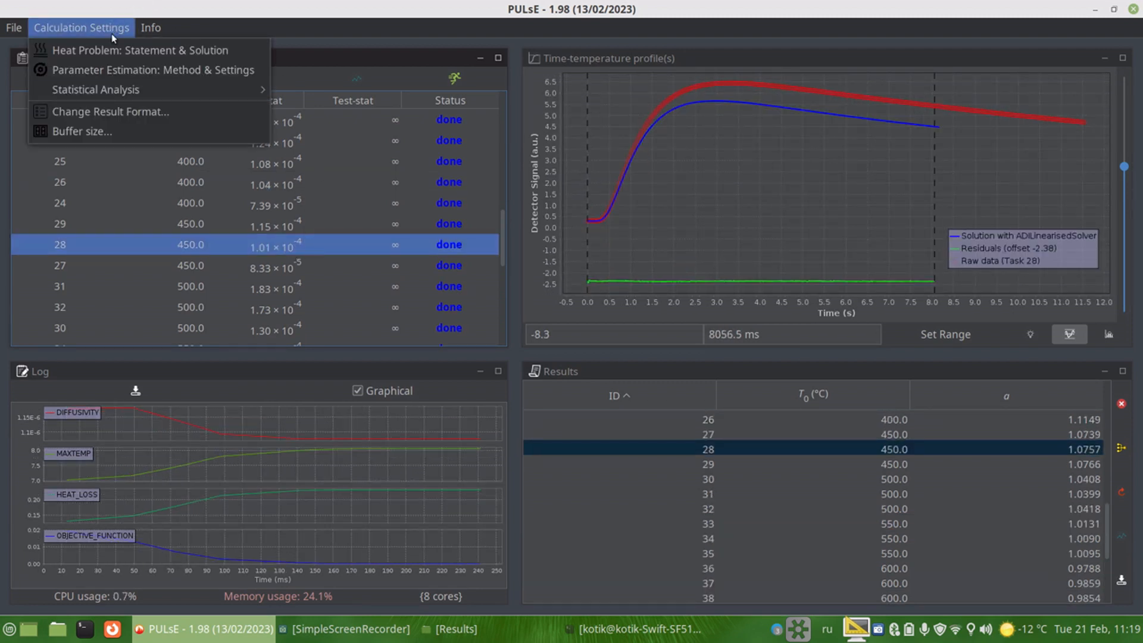
pyautogui.click(113, 70)
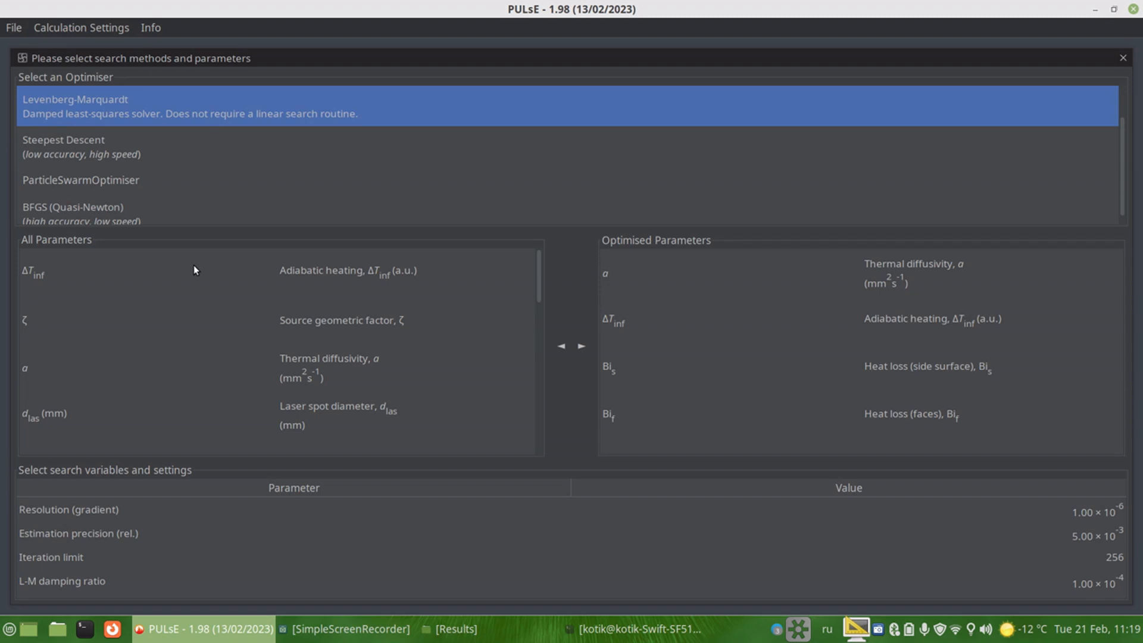
pyautogui.scroll(-5, 119, 353)
pyautogui.scroll(-6, 110, 351)
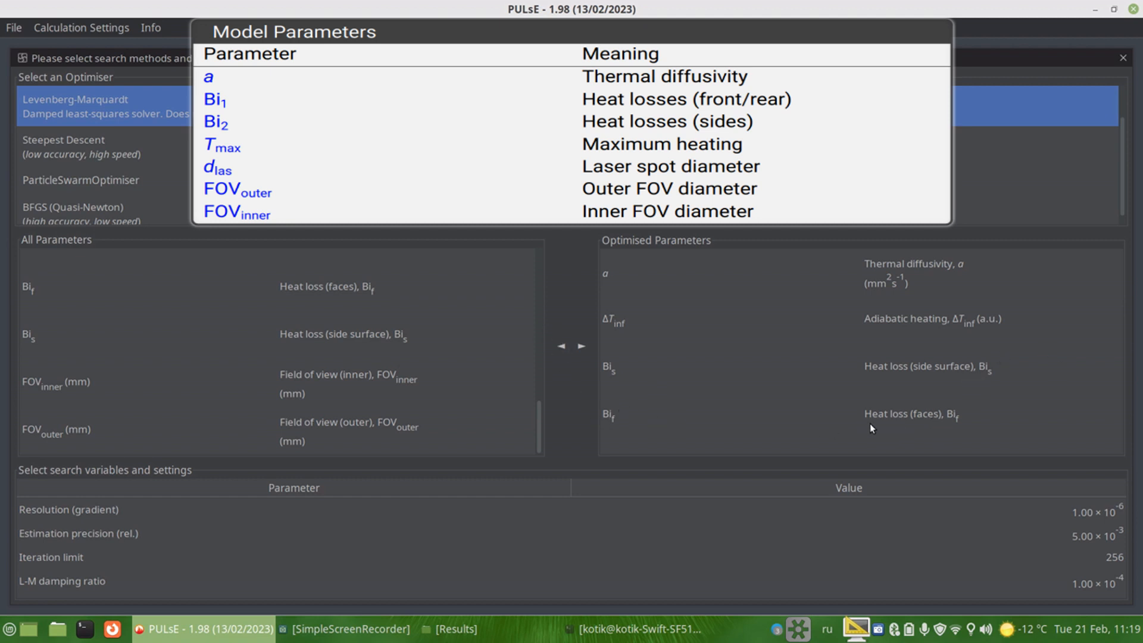
pyautogui.moveTo(538, 420); pyautogui.dragTo(534, 399)
pyautogui.click(299, 335)
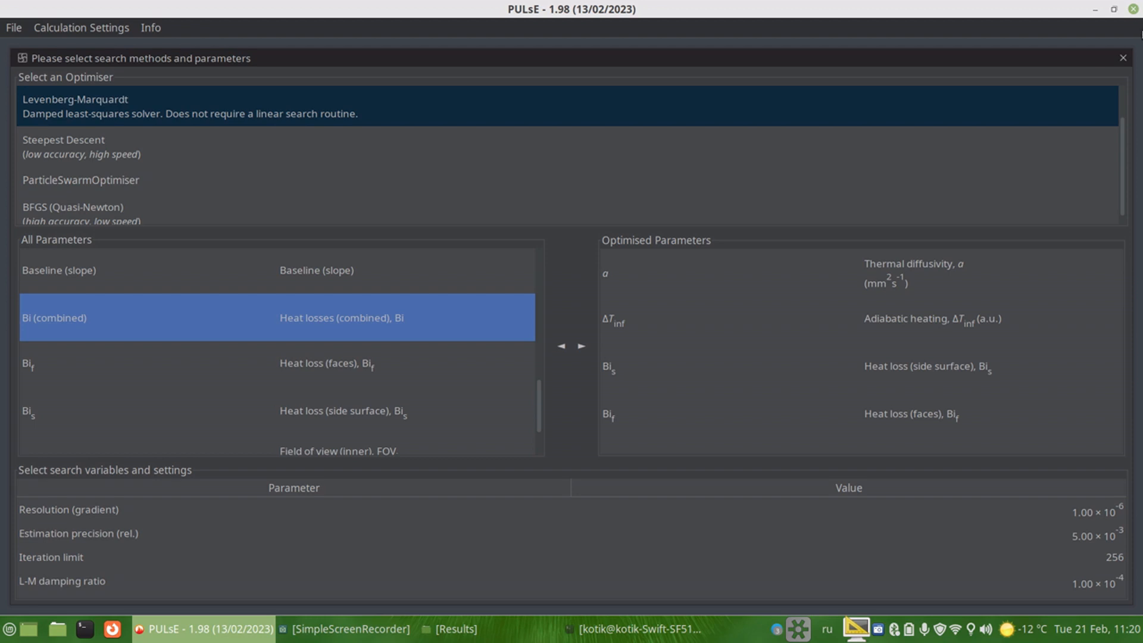
# - Leave the estimation settings, reopen the heat problem statement enlarged, and examine task 28's 2D sample thermo-physical properties, including fields of view and heat losses
pyautogui.click(1123, 58)
pyautogui.click(101, 34)
pyautogui.click(116, 50)
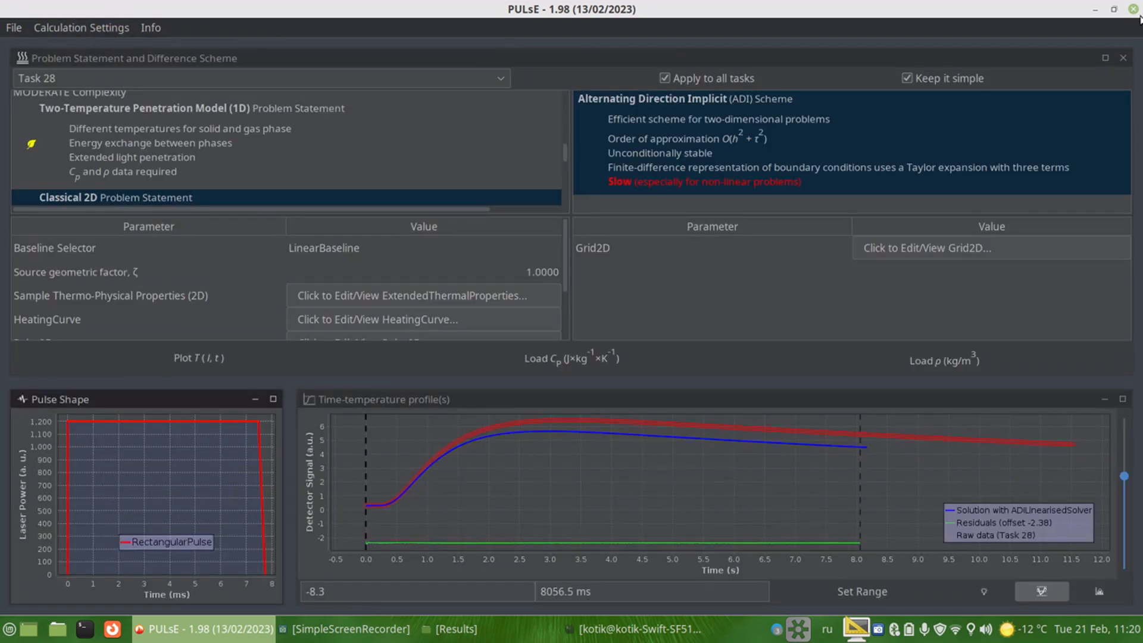
pyautogui.click(1105, 58)
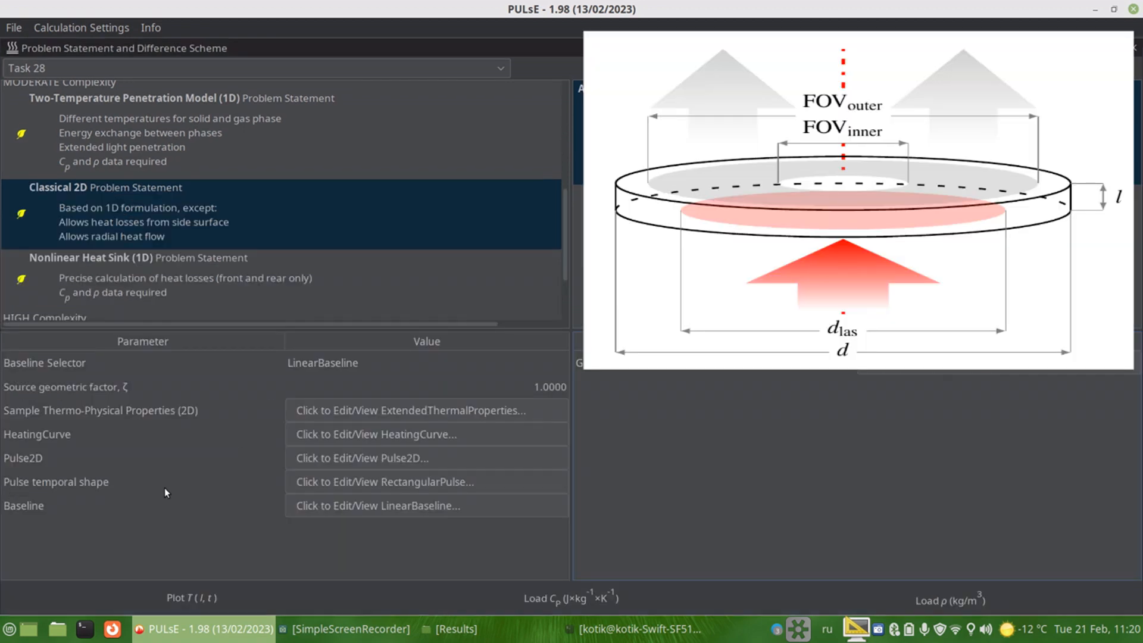
pyautogui.moveTo(333, 467)
pyautogui.moveTo(415, 457)
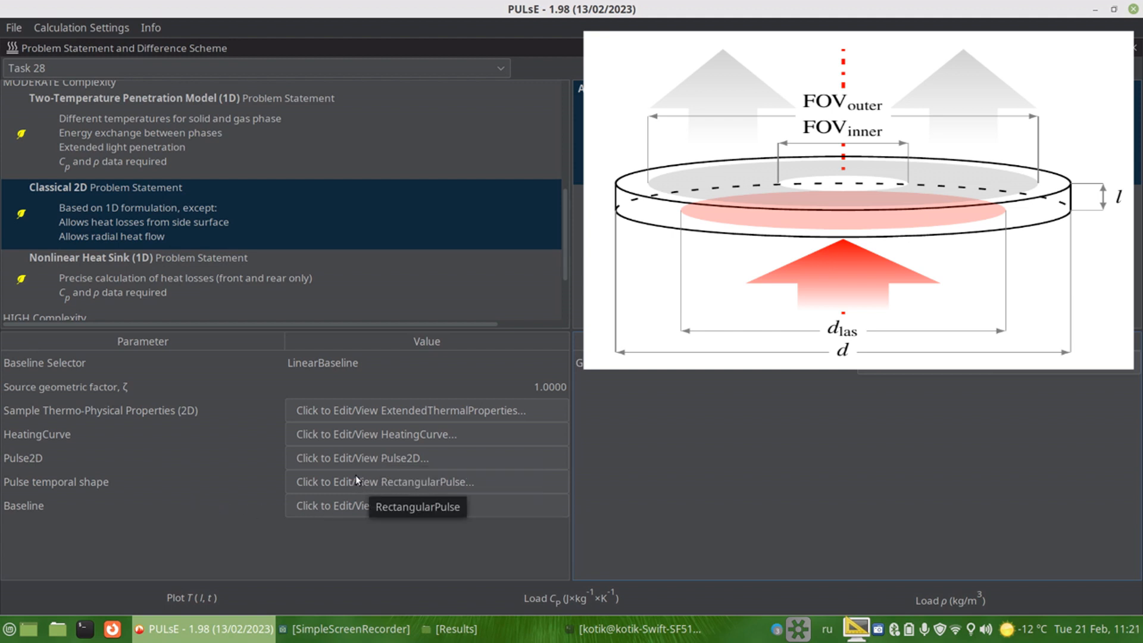
pyautogui.click(373, 411)
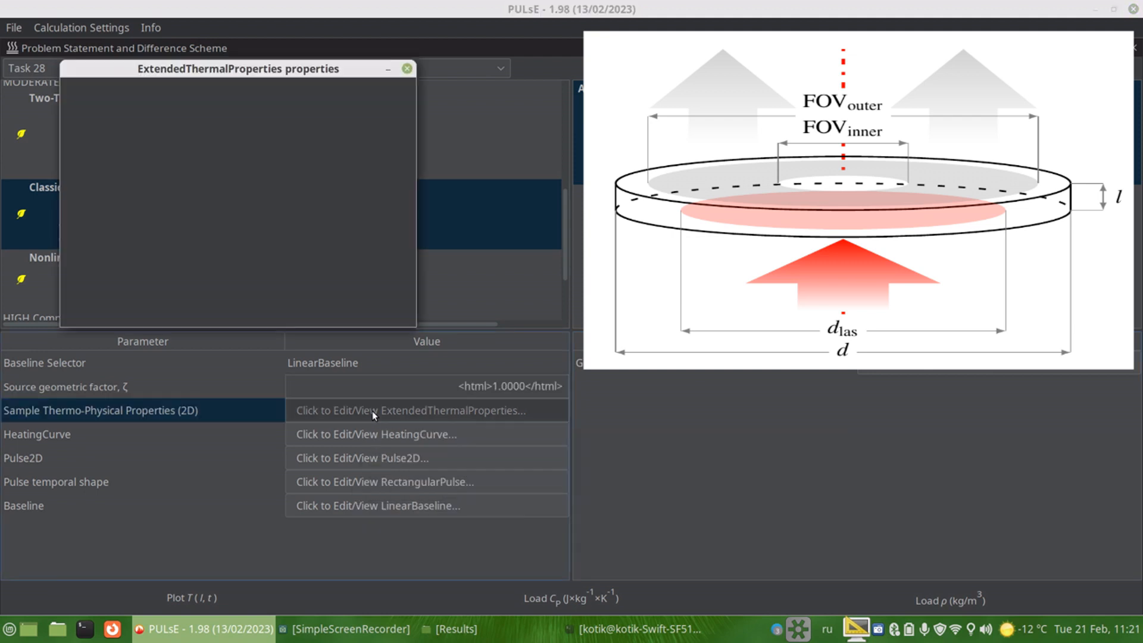
pyautogui.scroll(-3, 250, 271)
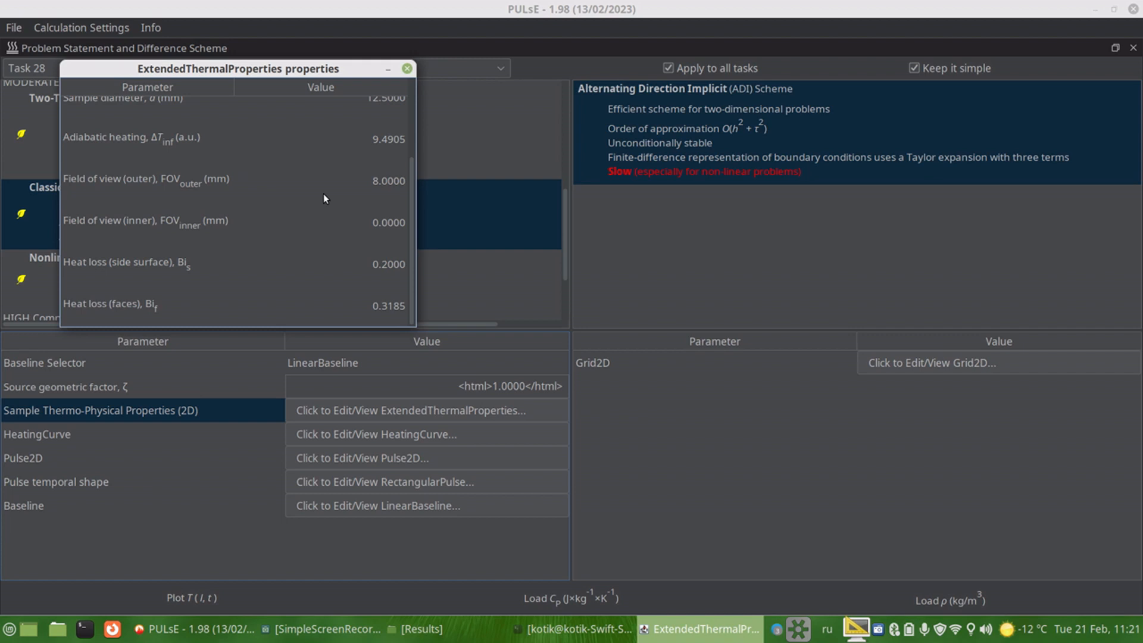
pyautogui.click(407, 68)
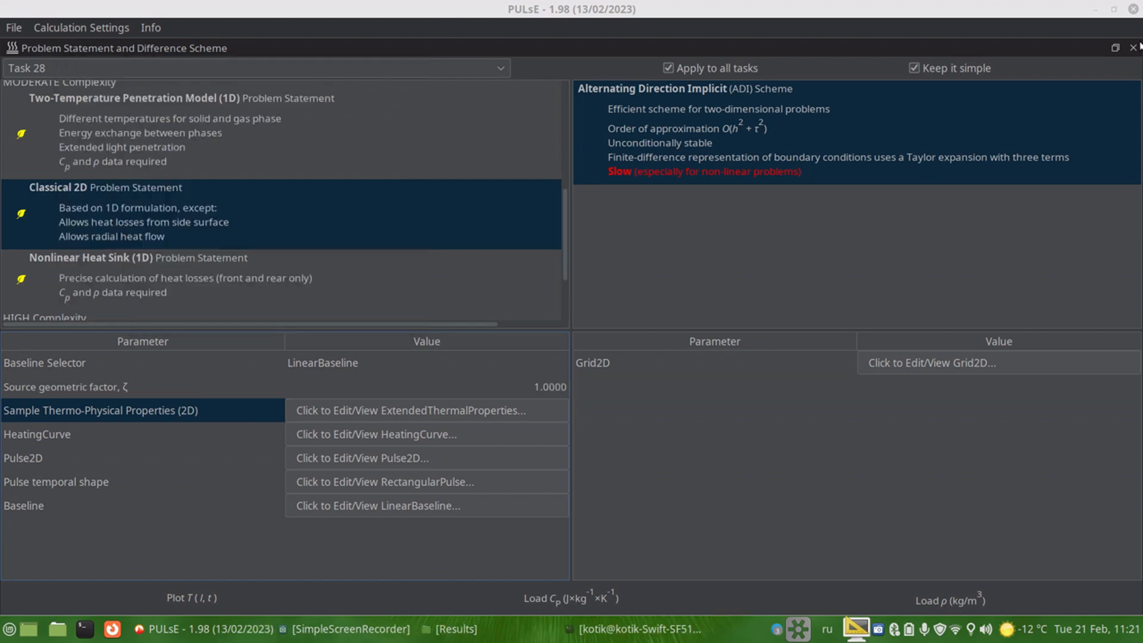
# - Restore and close the problem statement settings, and run the 2D parameter estimation for all tasks
pyautogui.click(1115, 47)
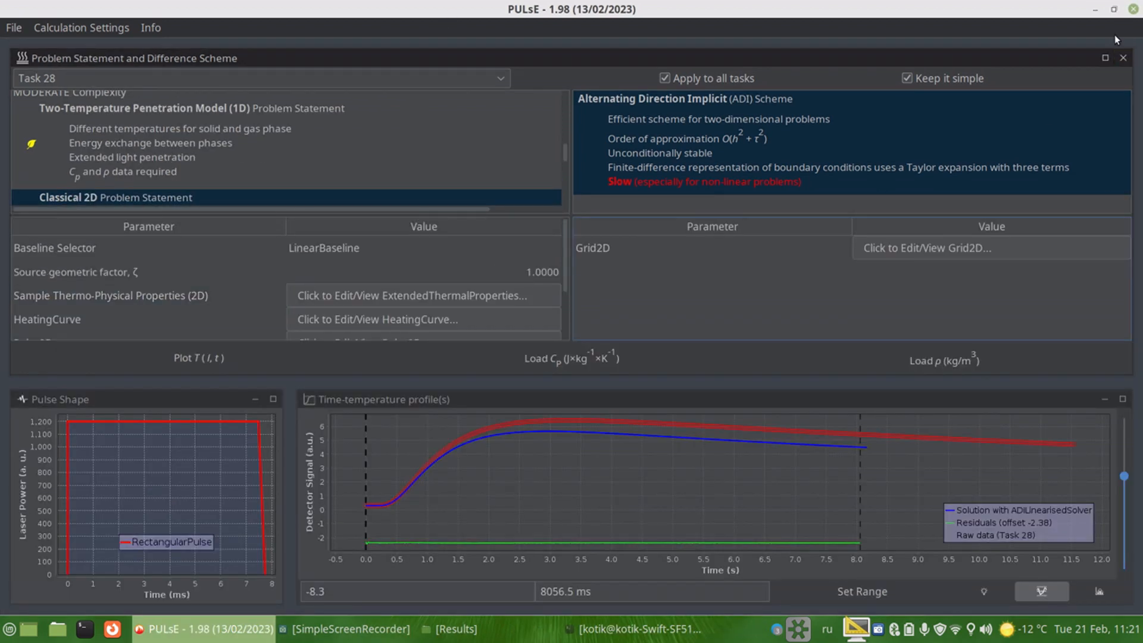
pyautogui.click(1123, 57)
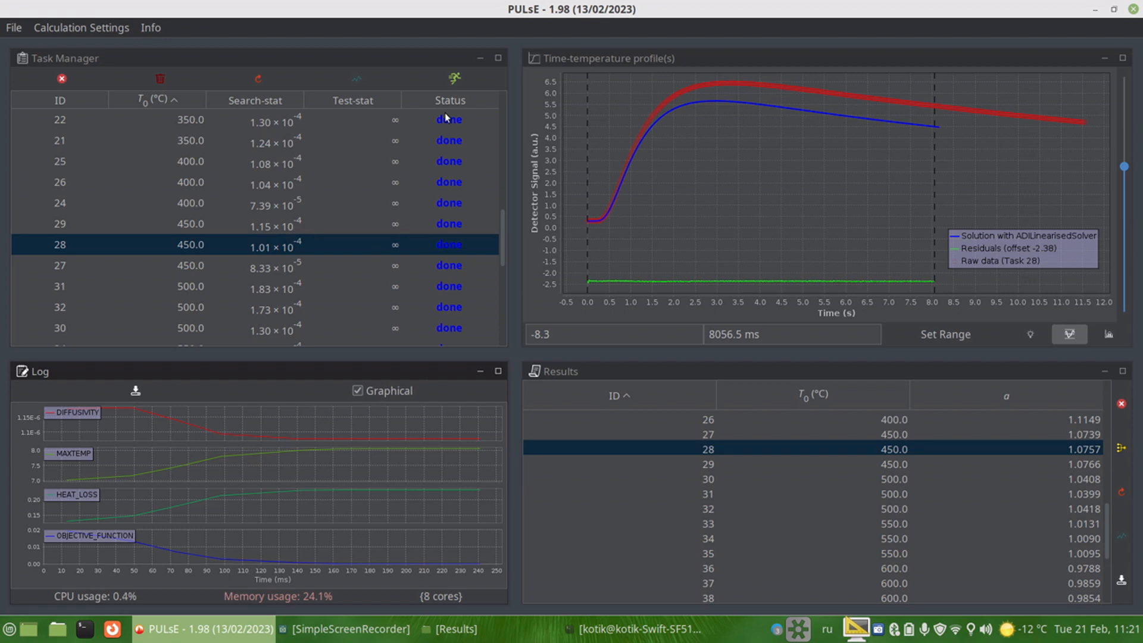
pyautogui.click(449, 80)
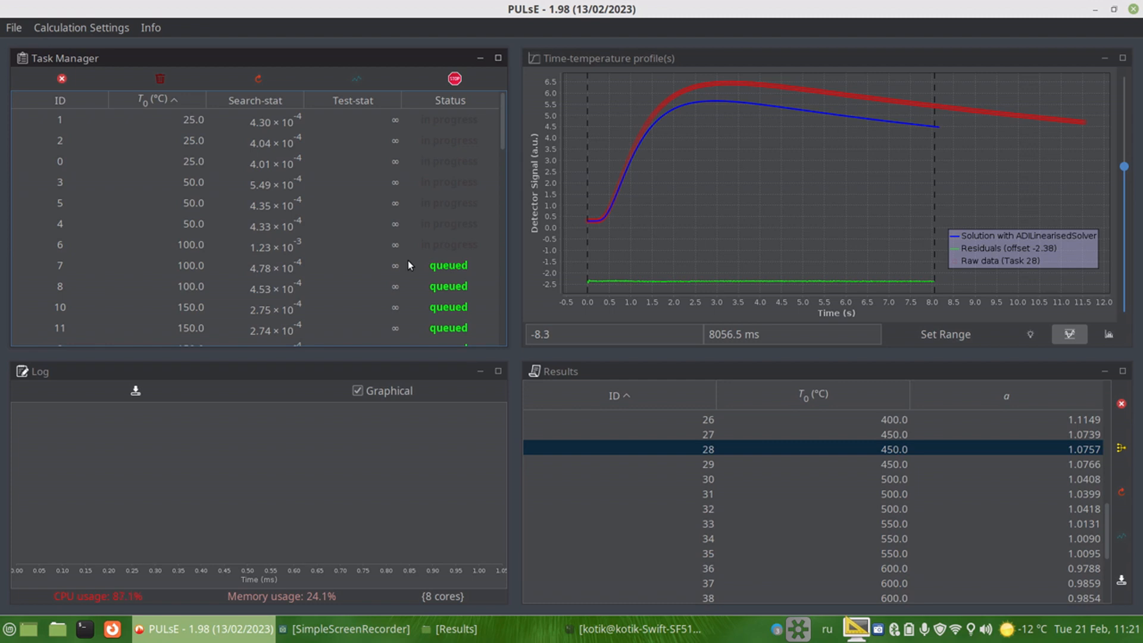
# - Compare the fitted 2D solutions with the raw data for several tasks, including tasks 5, 6 and 13
pyautogui.click(291, 268)
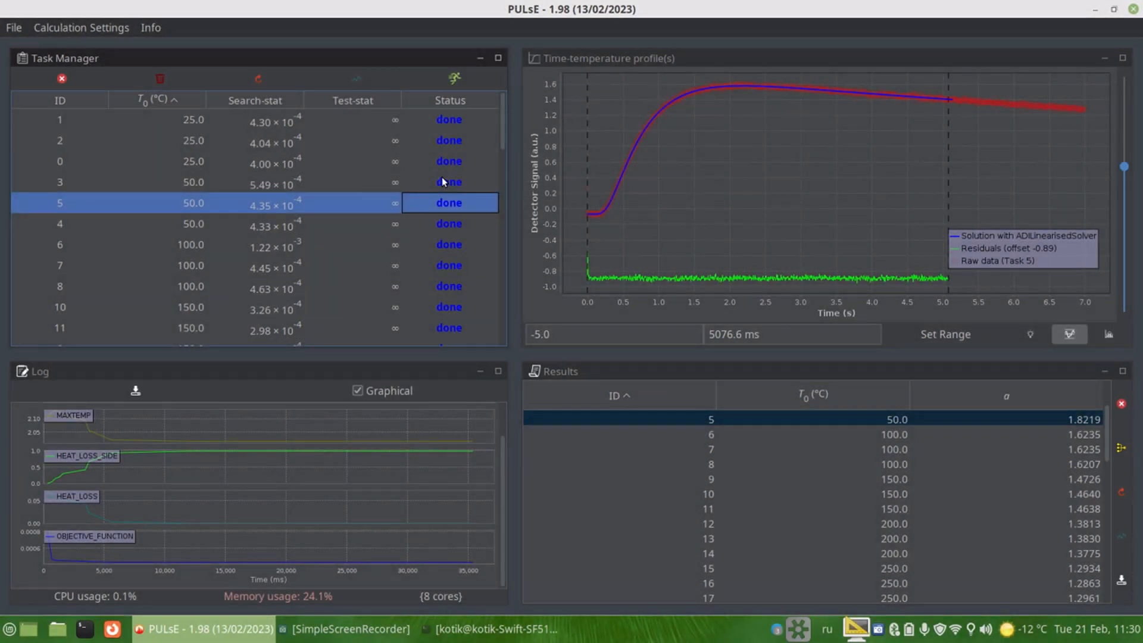
pyautogui.click(386, 245)
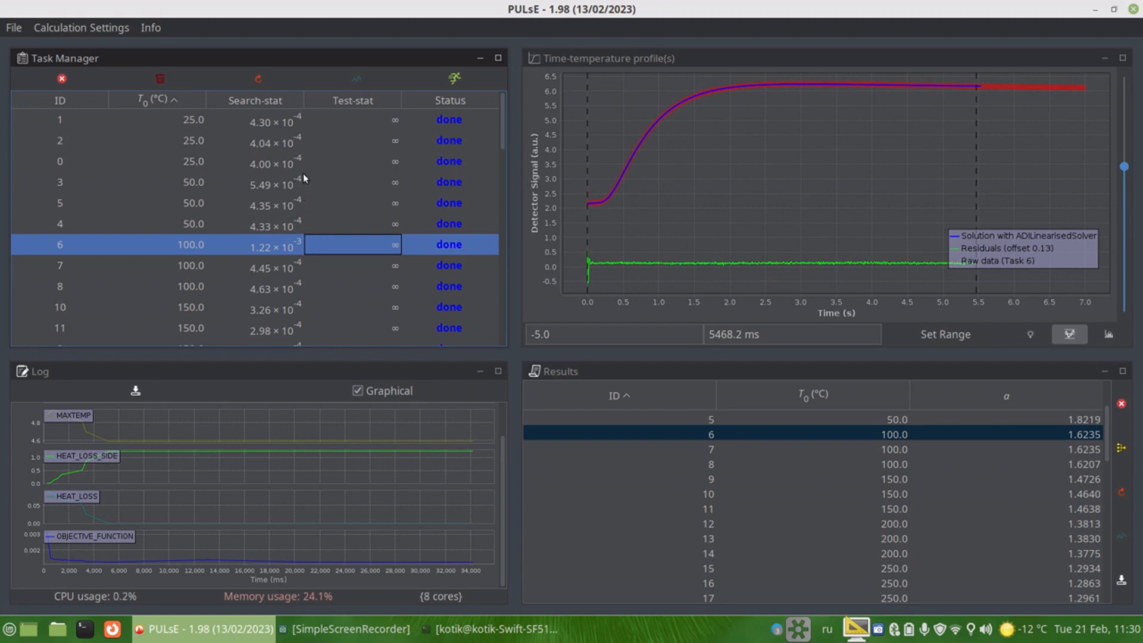
pyautogui.scroll(-3, 267, 213)
pyautogui.click(267, 214)
pyautogui.scroll(3, 280, 143)
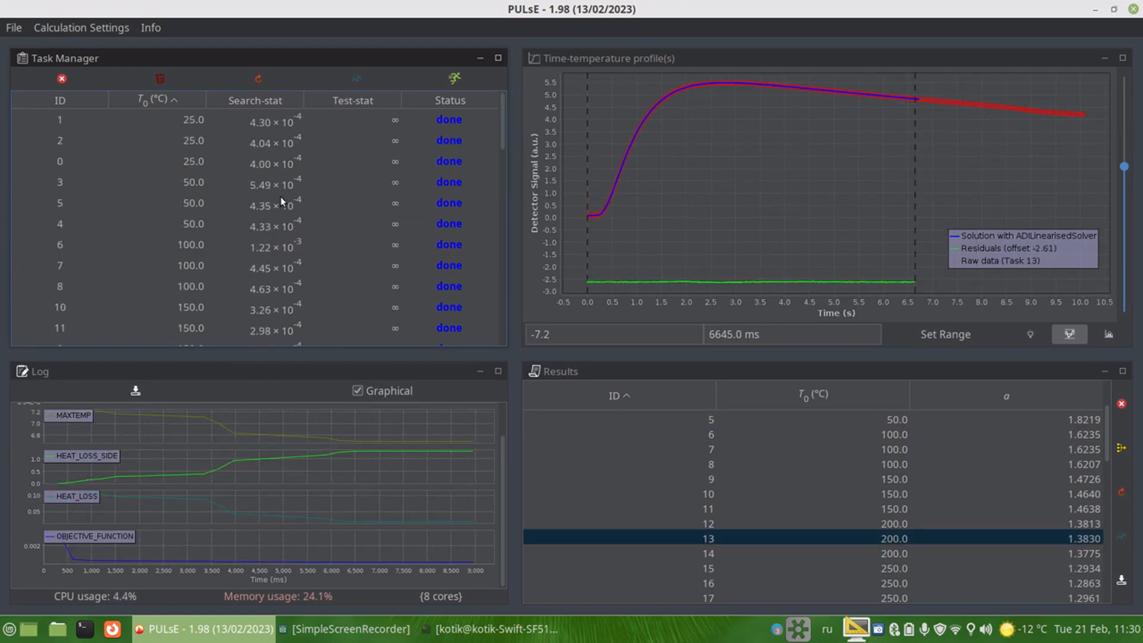
# - Sort the tasks by search statistic in descending order and select task 36
pyautogui.click(280, 101)
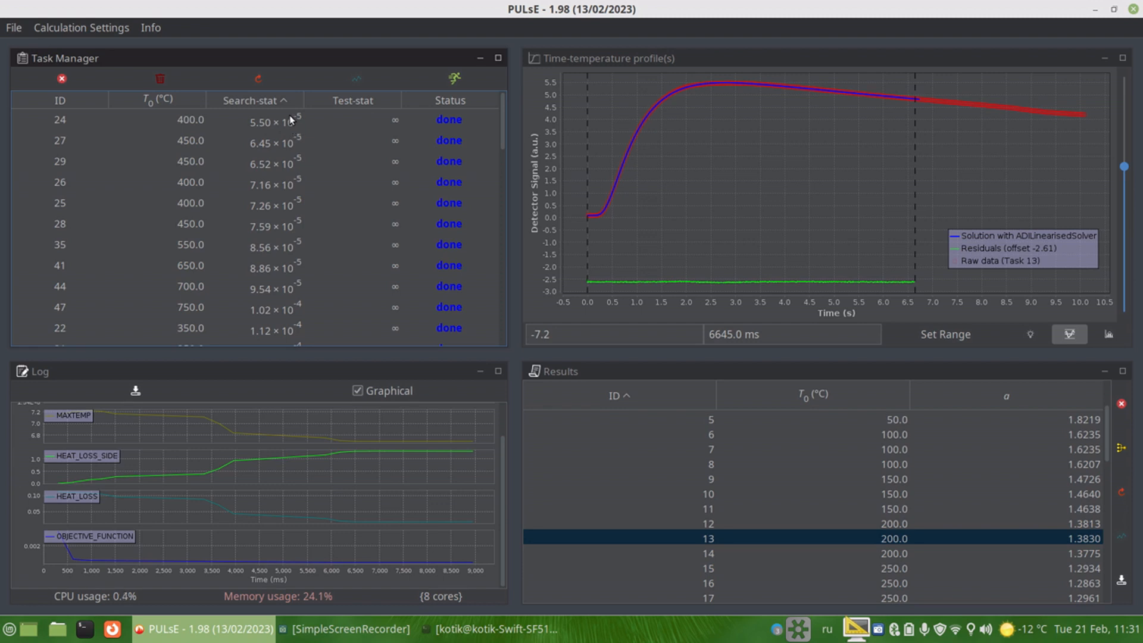
pyautogui.click(284, 102)
pyautogui.click(285, 120)
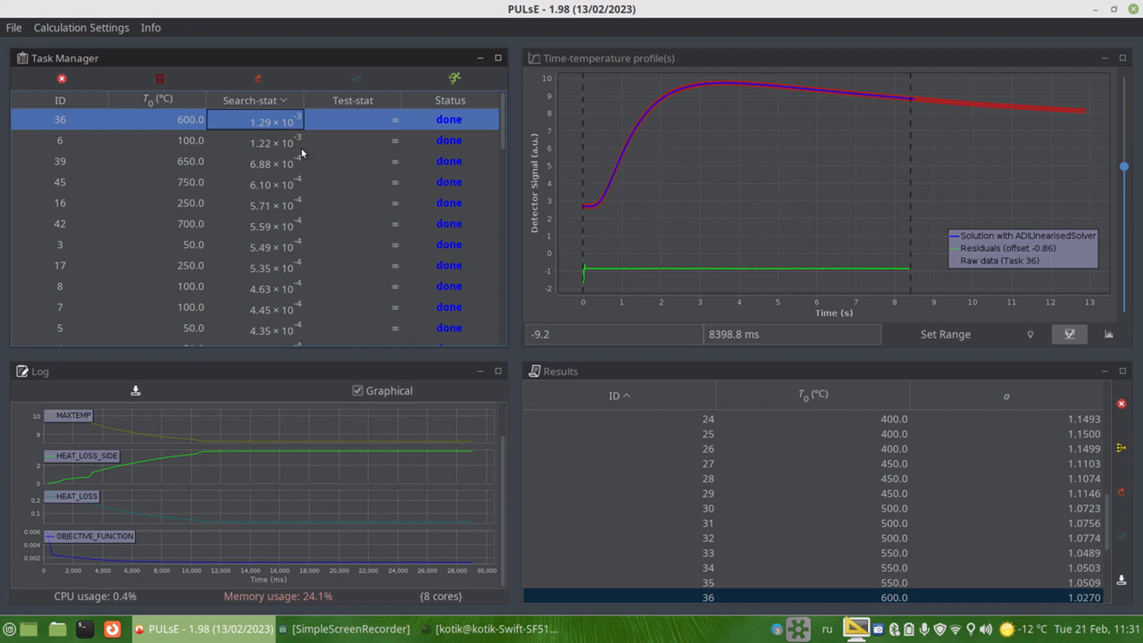
# - Enlarge task 36's time-temperature plot and make its raw data more prominent
pyautogui.click(1121, 60)
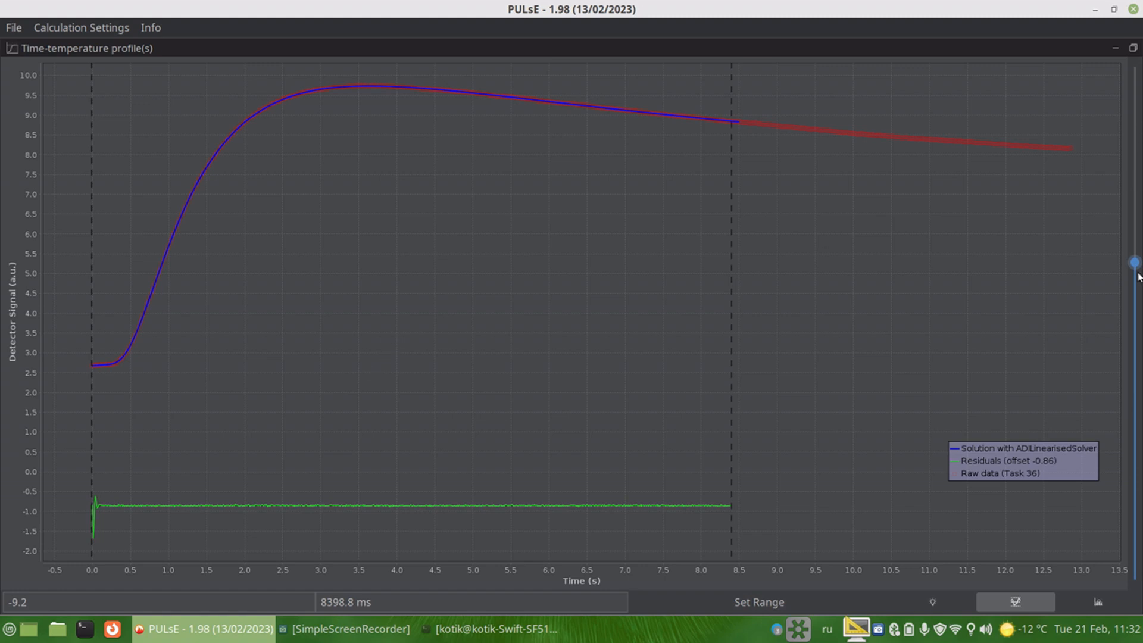
pyautogui.moveTo(1135, 263); pyautogui.dragTo(1135, 183)
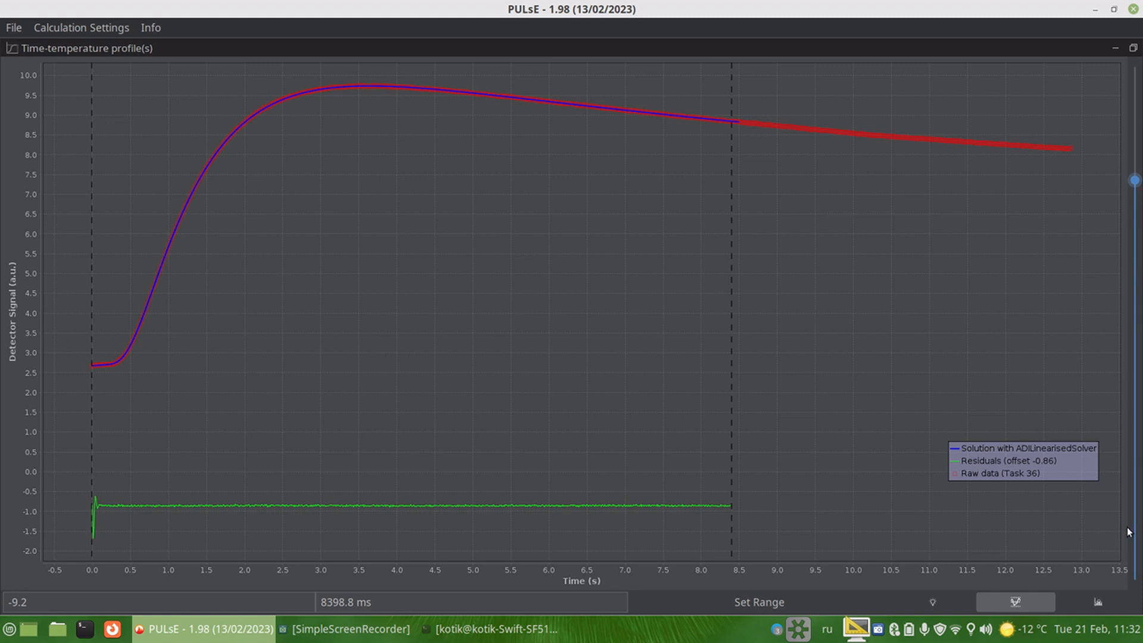
# - Open the residuals histogram for task 36, set the number of bins to 100 and zoom in on the central peak
pyautogui.click(1099, 603)
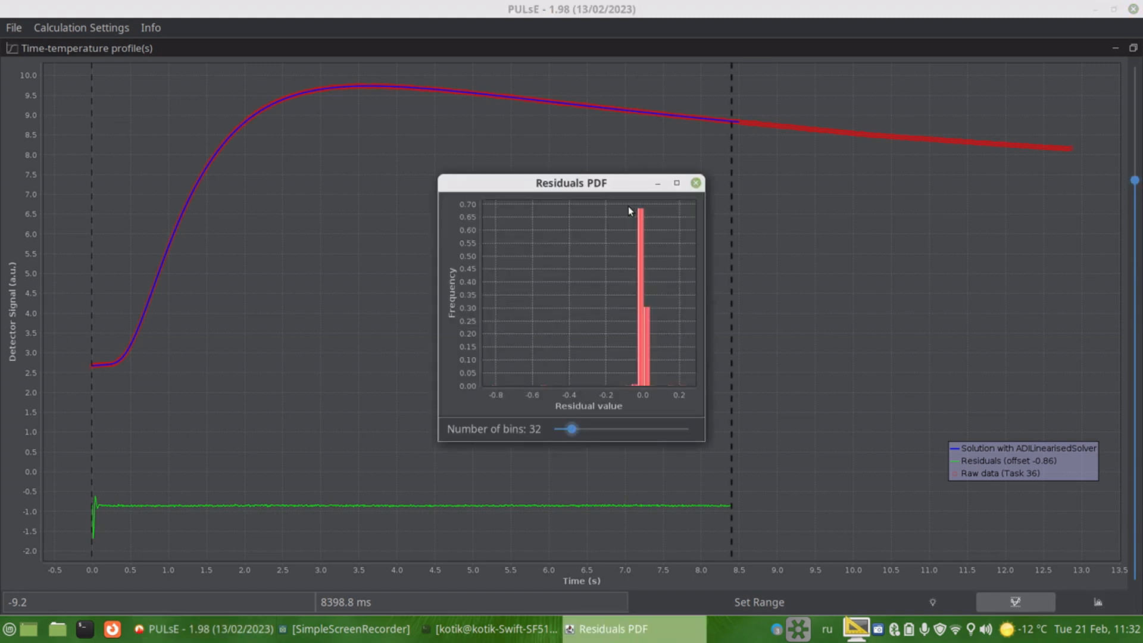
pyautogui.moveTo(617, 205); pyautogui.dragTo(664, 426)
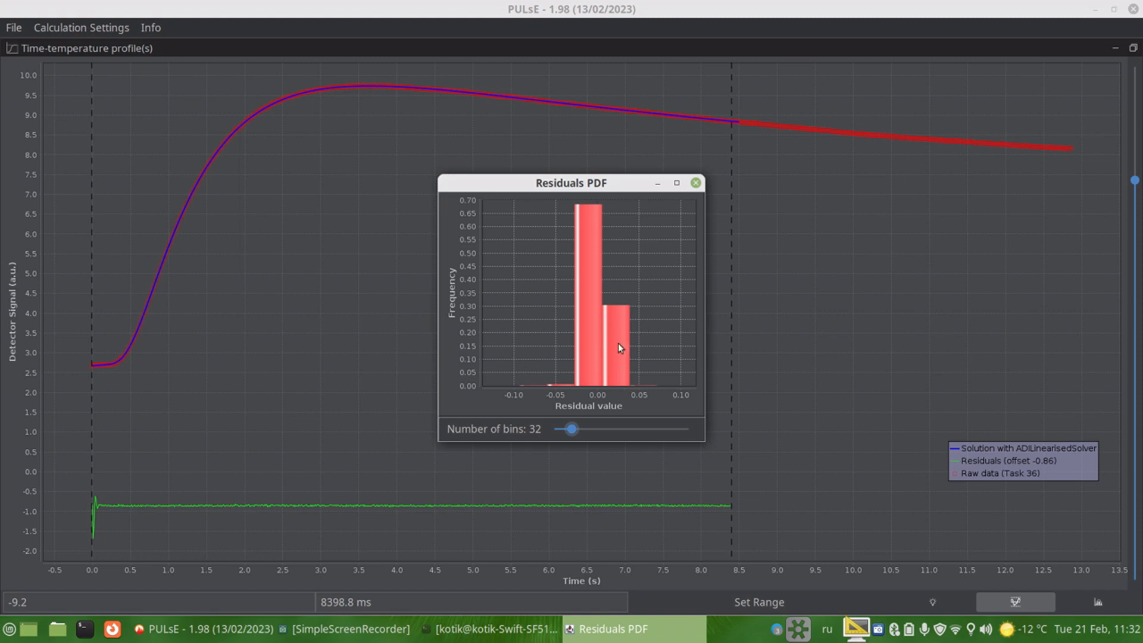
pyautogui.moveTo(572, 431); pyautogui.dragTo(691, 450)
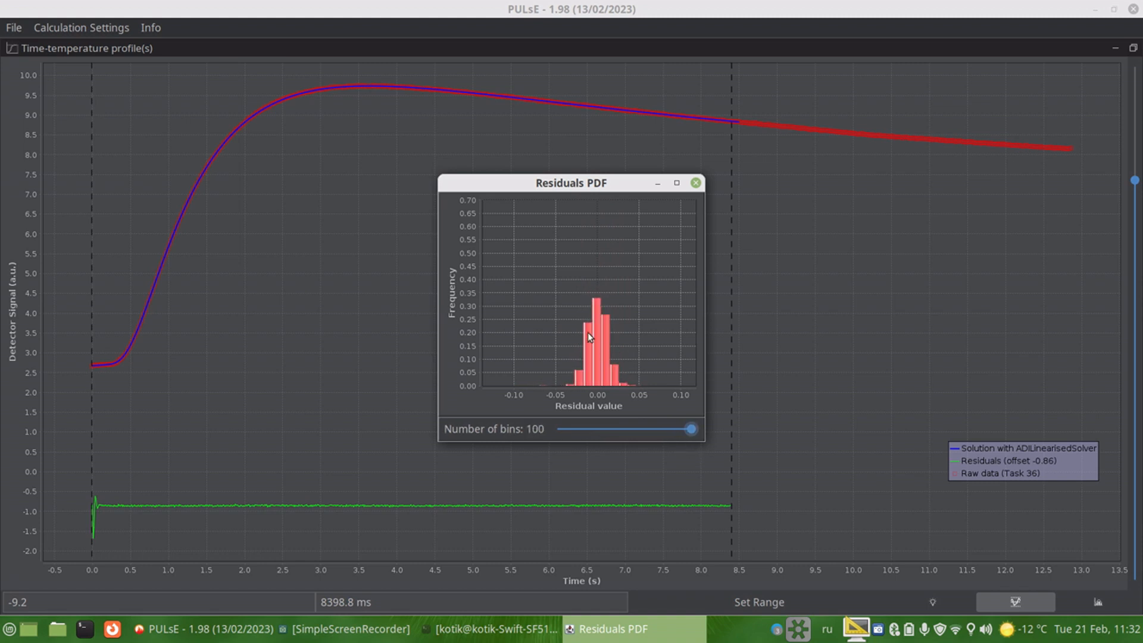
pyautogui.moveTo(541, 291); pyautogui.dragTo(651, 452)
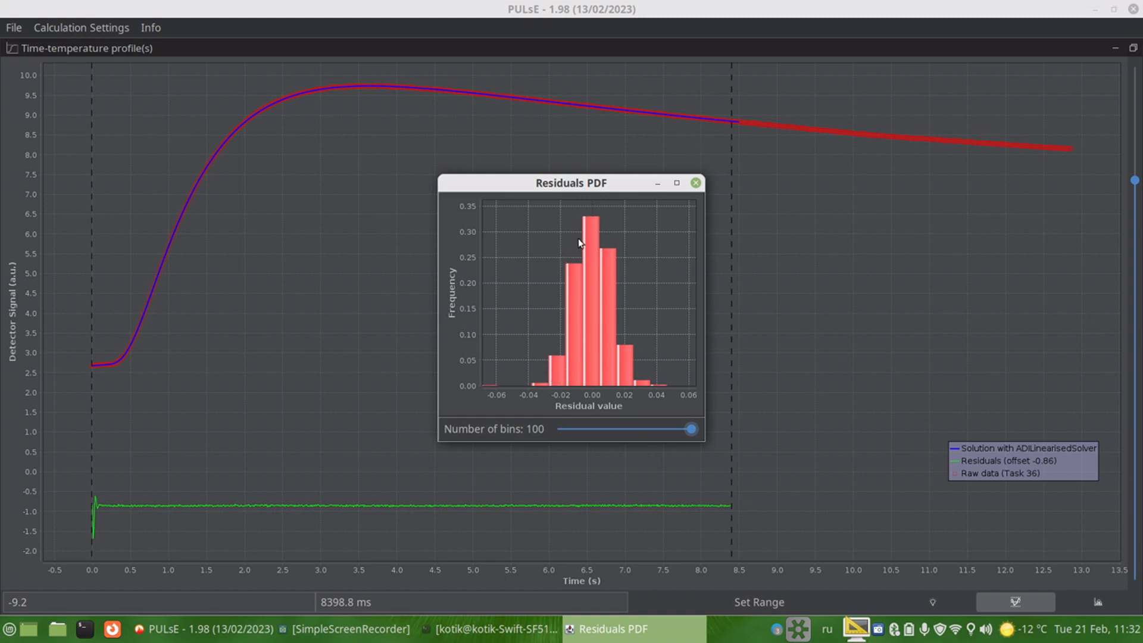
# - Dismiss the system error report without sending it, then close the residuals histogram and restore the plot to its normal size
pyautogui.click(748, 335)
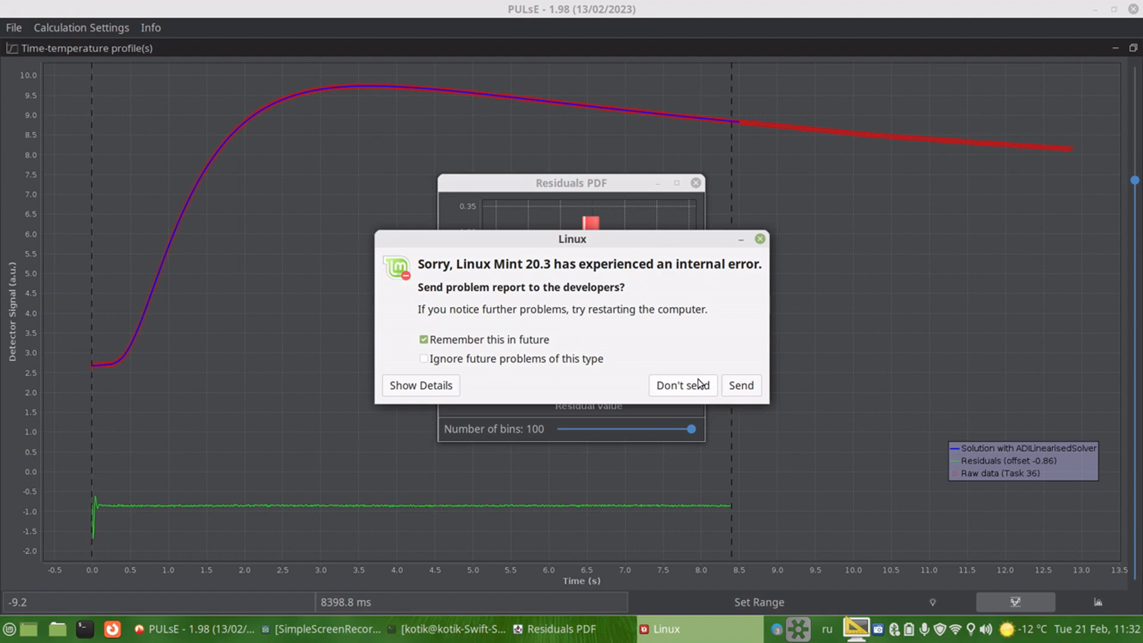
pyautogui.click(699, 383)
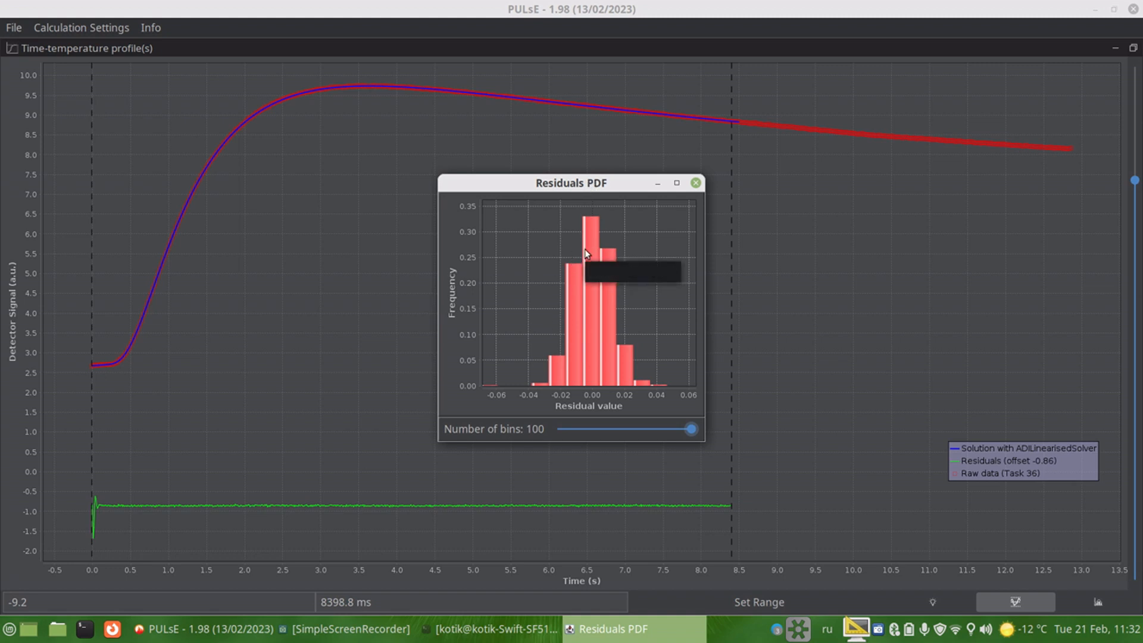
pyautogui.moveTo(615, 299)
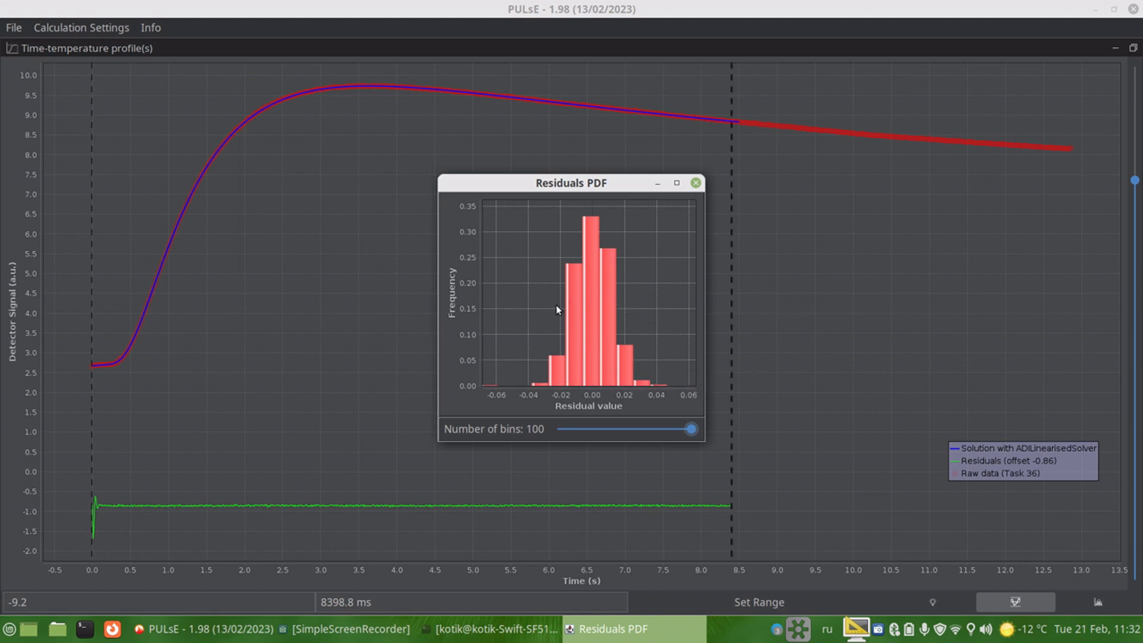
pyautogui.click(696, 183)
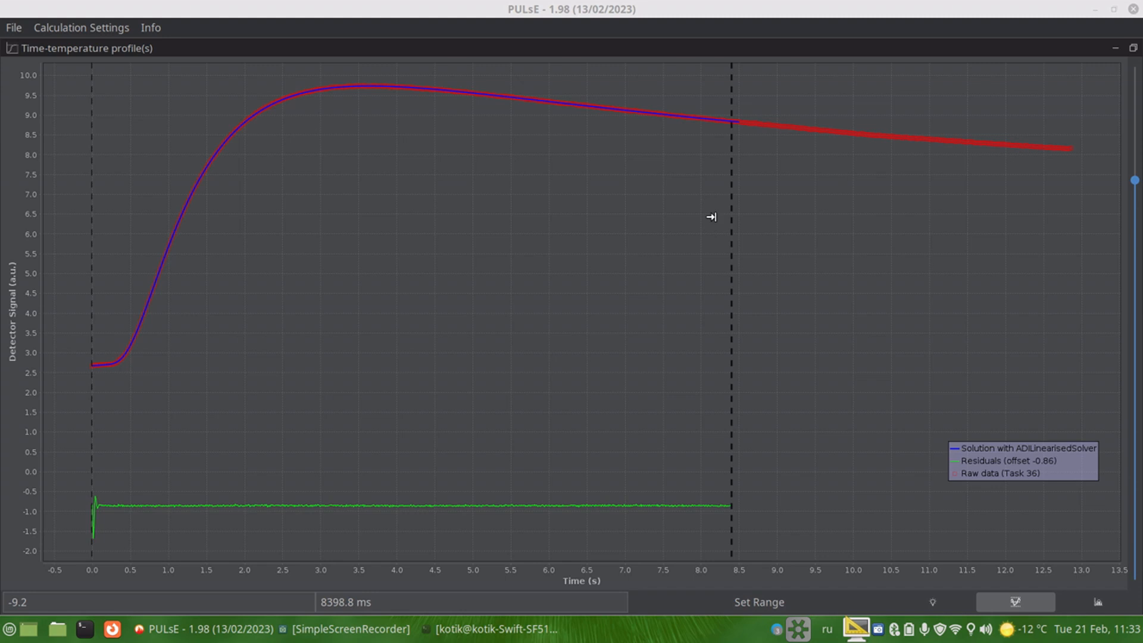
pyautogui.click(1133, 48)
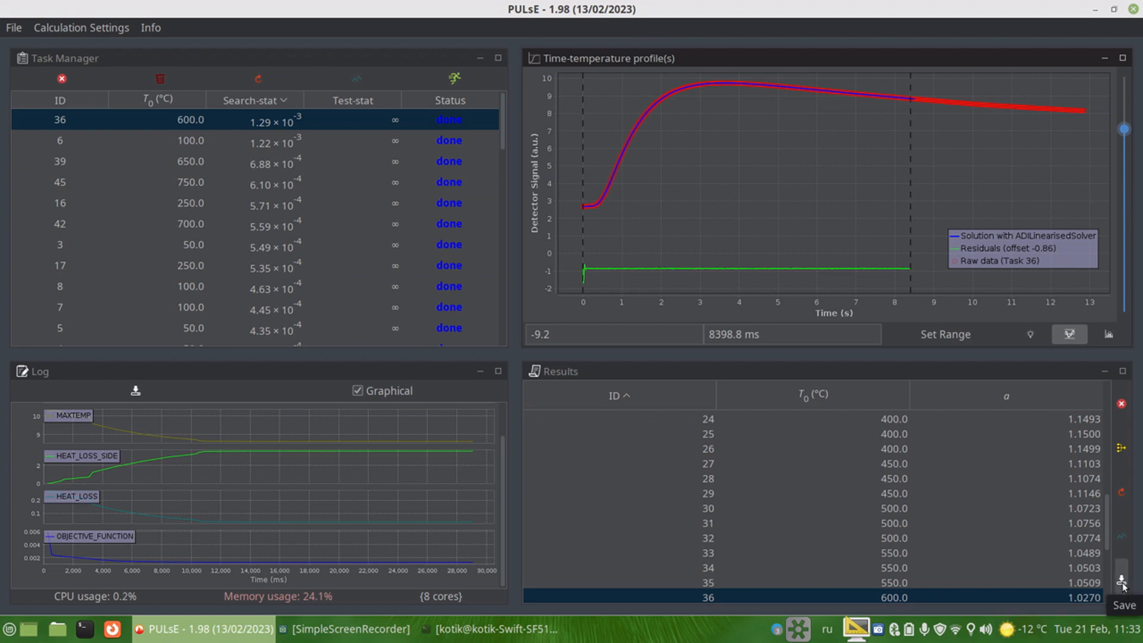
# - Look through the recalculated diffusivity results and save them as Pyro_2.csv in the Results folder
pyautogui.scroll(8, 899, 563)
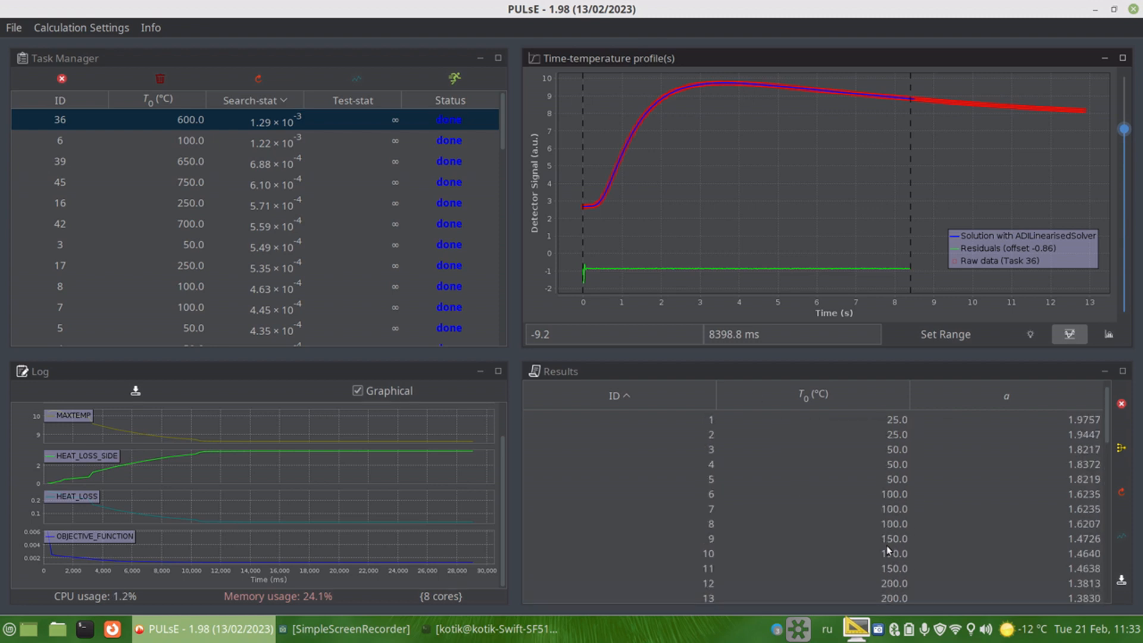
pyautogui.scroll(-12, 887, 545)
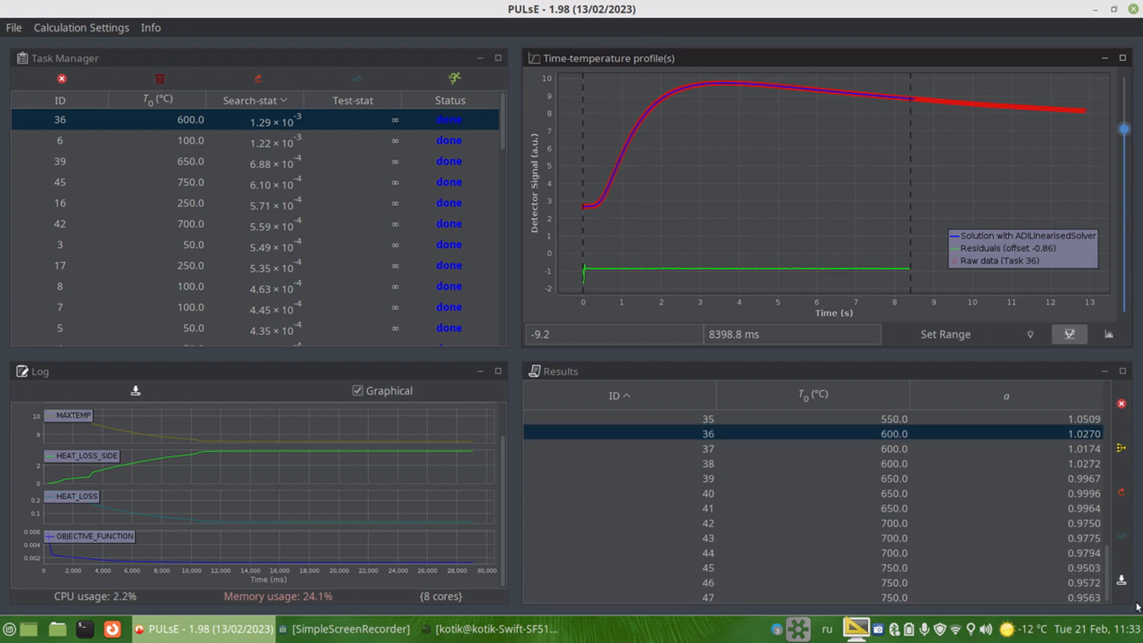
pyautogui.click(1122, 580)
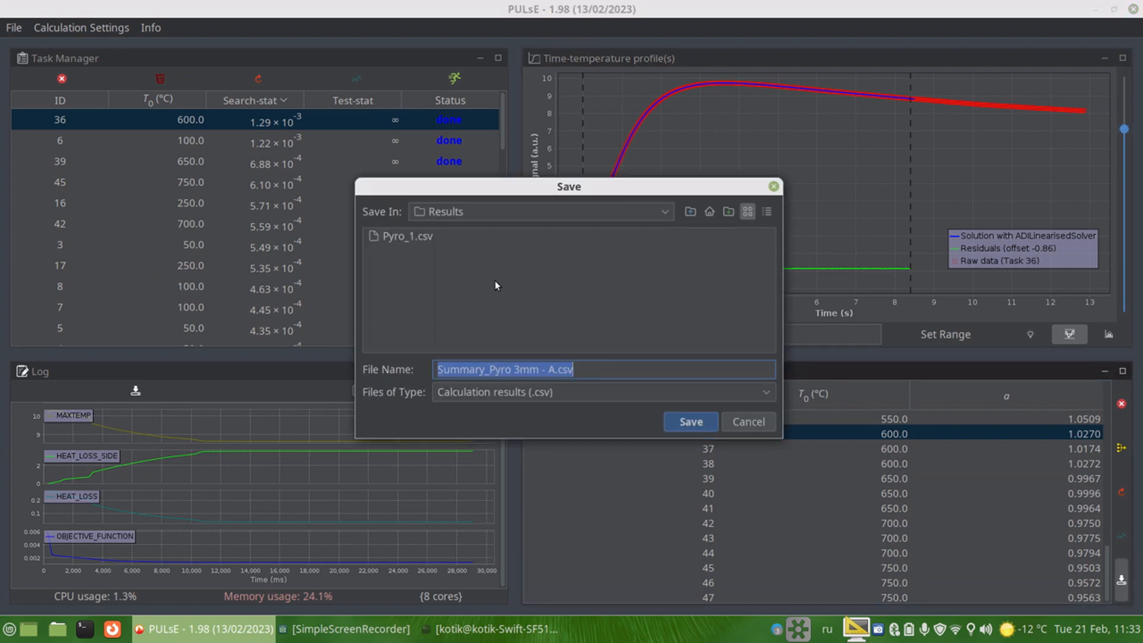
pyautogui.moveTo(554, 369); pyautogui.dragTo(155, 285)
pyautogui.write('Знкщ')
pyautogui.press('BackSpace')
pyautogui.press('BackSpace')
pyautogui.press('BackSpace')
pyautogui.press('BackSpace')
pyautogui.hotkey('alt', 'shift')
pyautogui.write('Pyro_2')
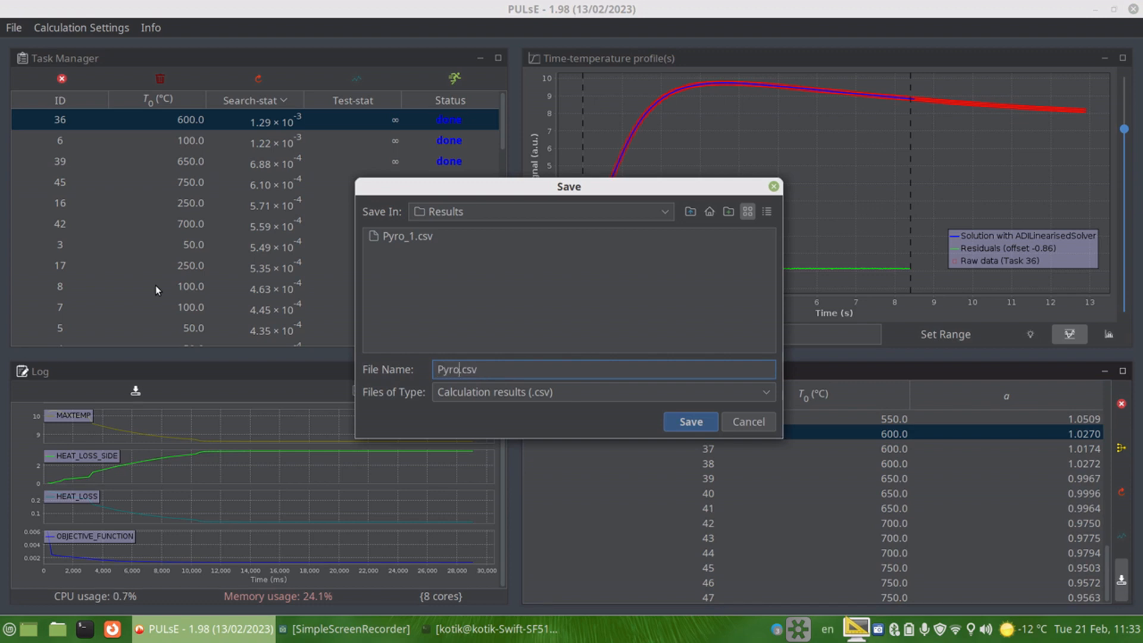
pyautogui.click(698, 429)
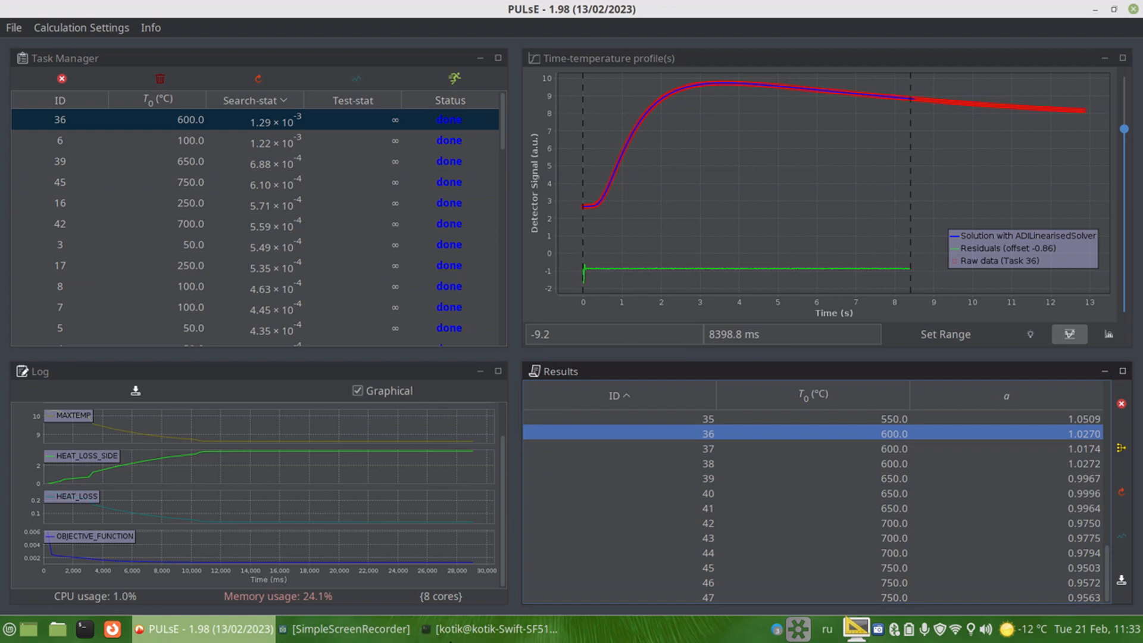
# - Switch to the gnuplot terminal, plot column 3 times 1e6 against column 2 for both Pyro_1.csv and Pyro_2.csv, and bring the graph forward
pyautogui.click(448, 636)
pyautogui.moveTo(236, 628)
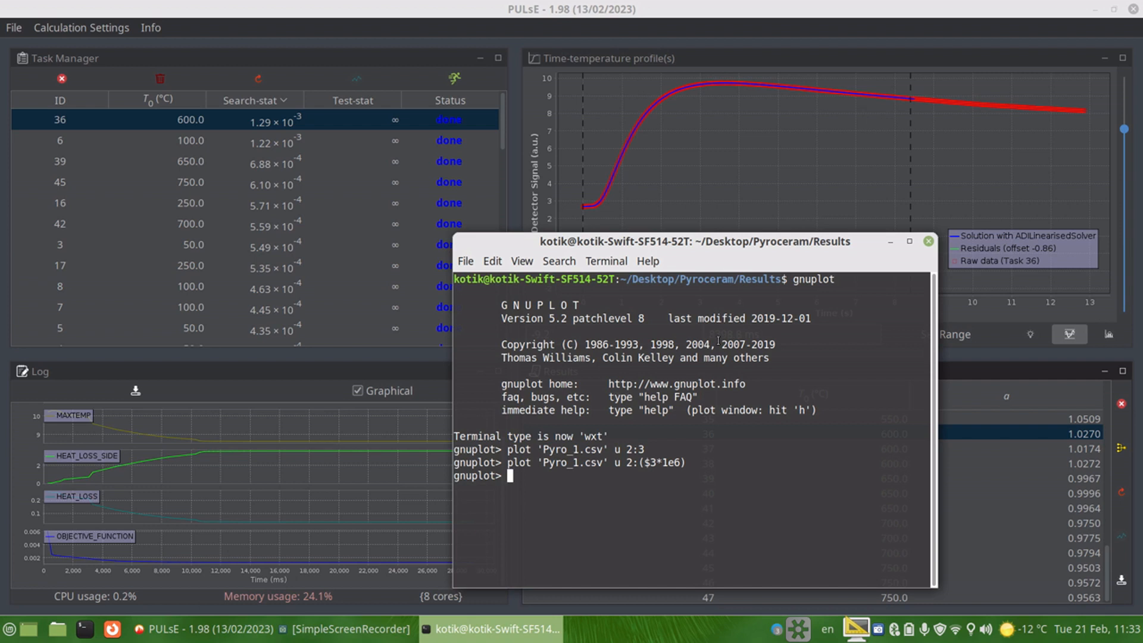
pyautogui.press('Up')
pyautogui.write(', ')
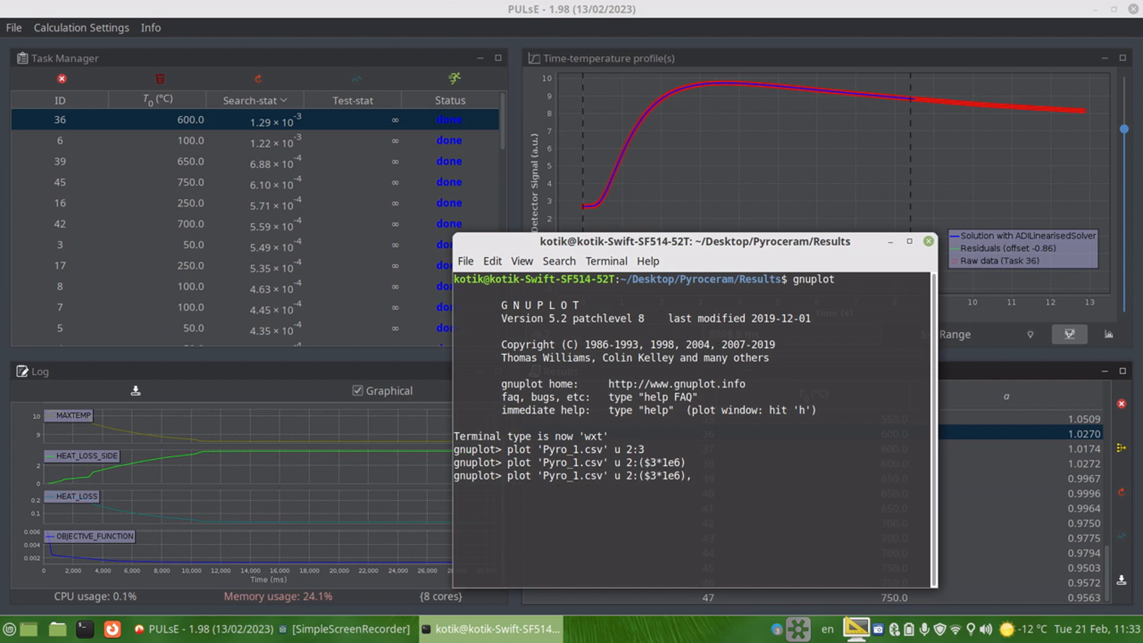
pyautogui.write("'Pyro_2.csv' u 2:($3*1")
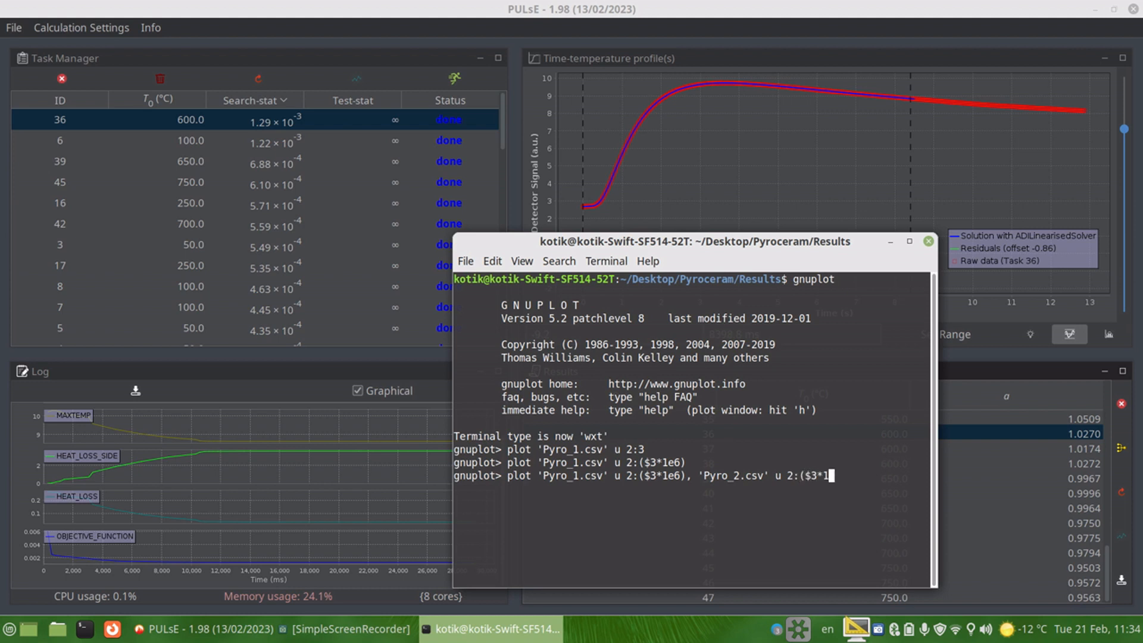
pyautogui.write('e6)')
pyautogui.press('Return')
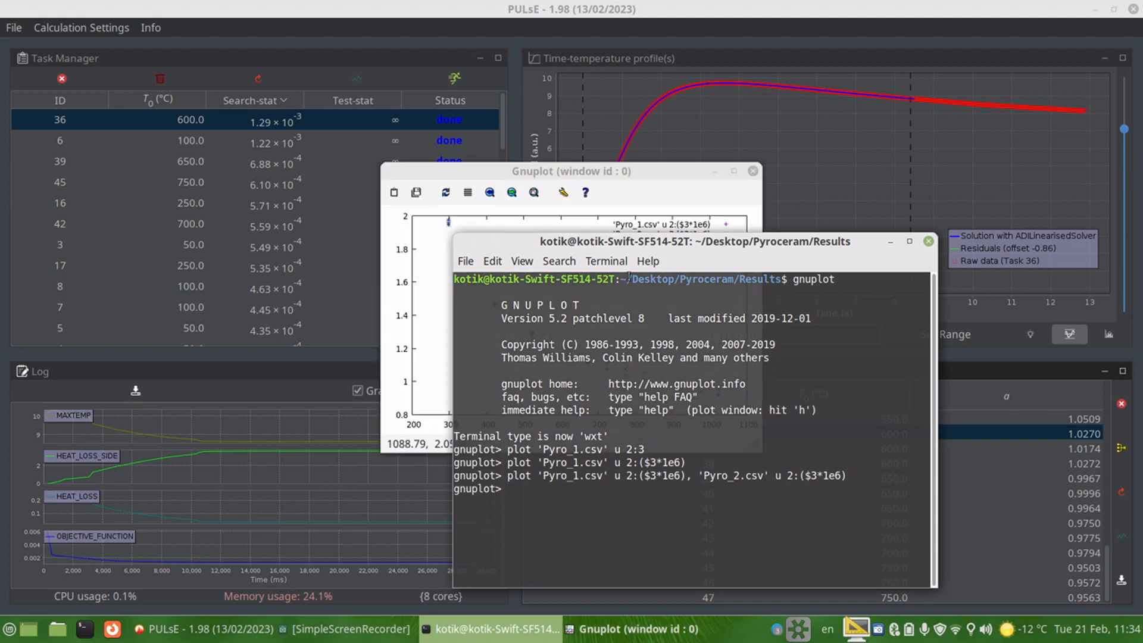
pyautogui.click(683, 191)
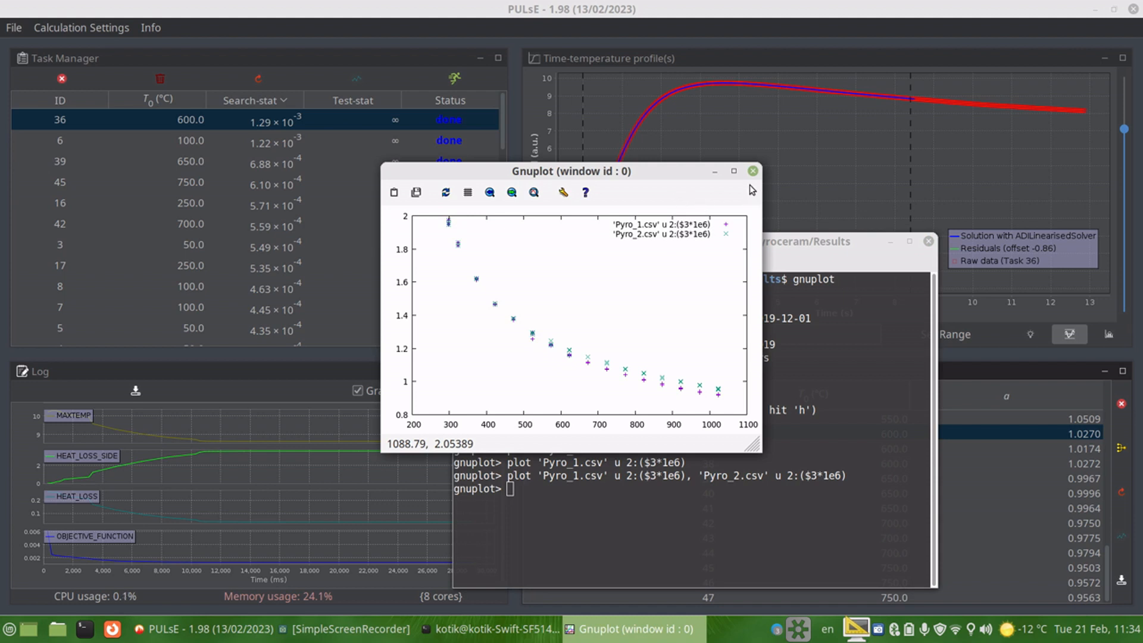
# - Enlarge the gnuplot graph to compare the Pyro_1.csv and Pyro_2.csv points, then close it and return to PULsE
pyautogui.click(734, 170)
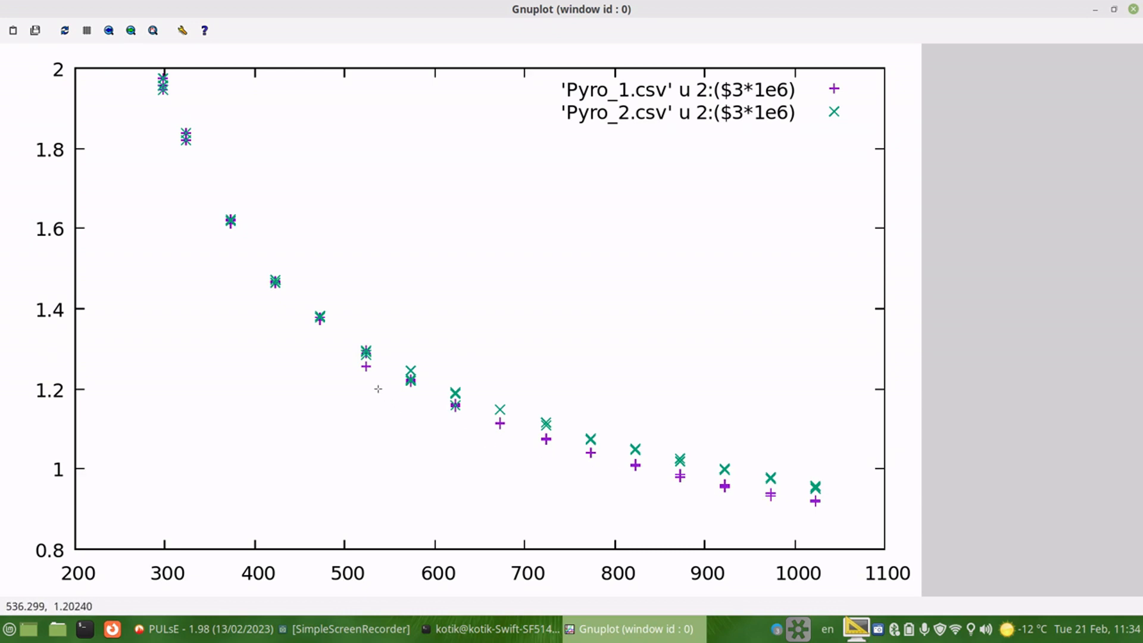
pyautogui.click(1131, 10)
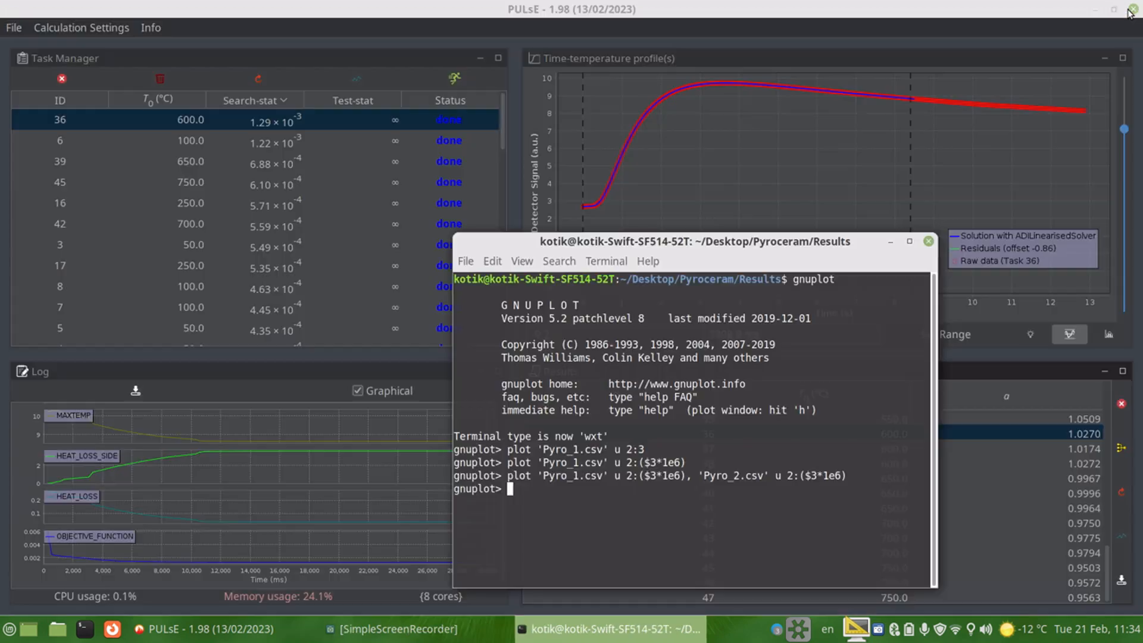
pyautogui.click(488, 5)
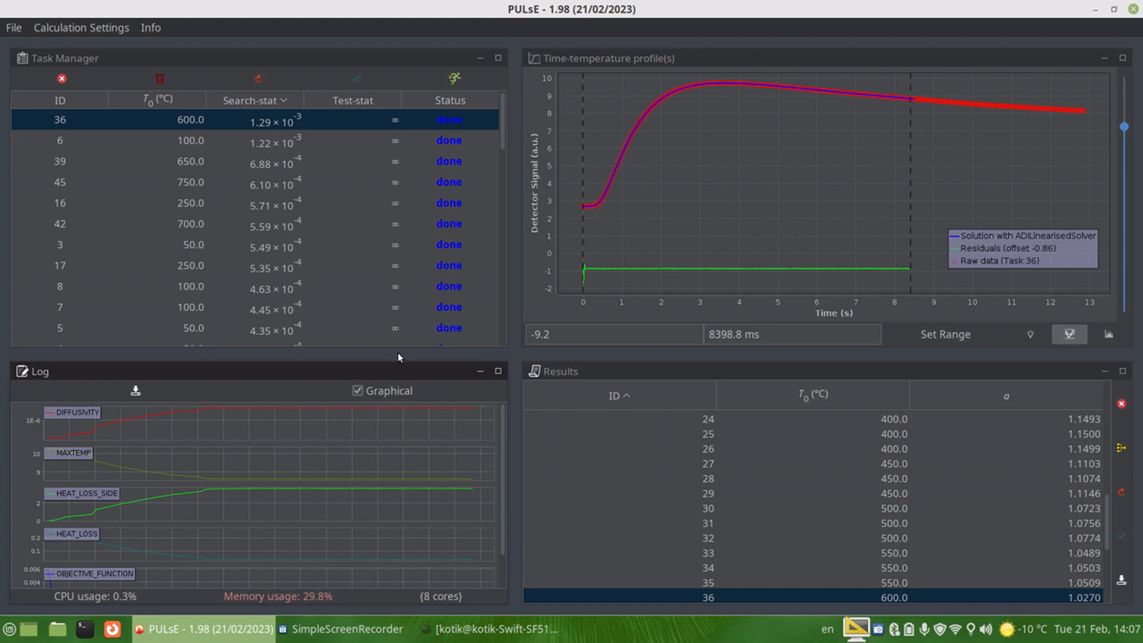
# - Show the log of task 36 as text instead of graphs and open the task's stored calculations
pyautogui.click(375, 394)
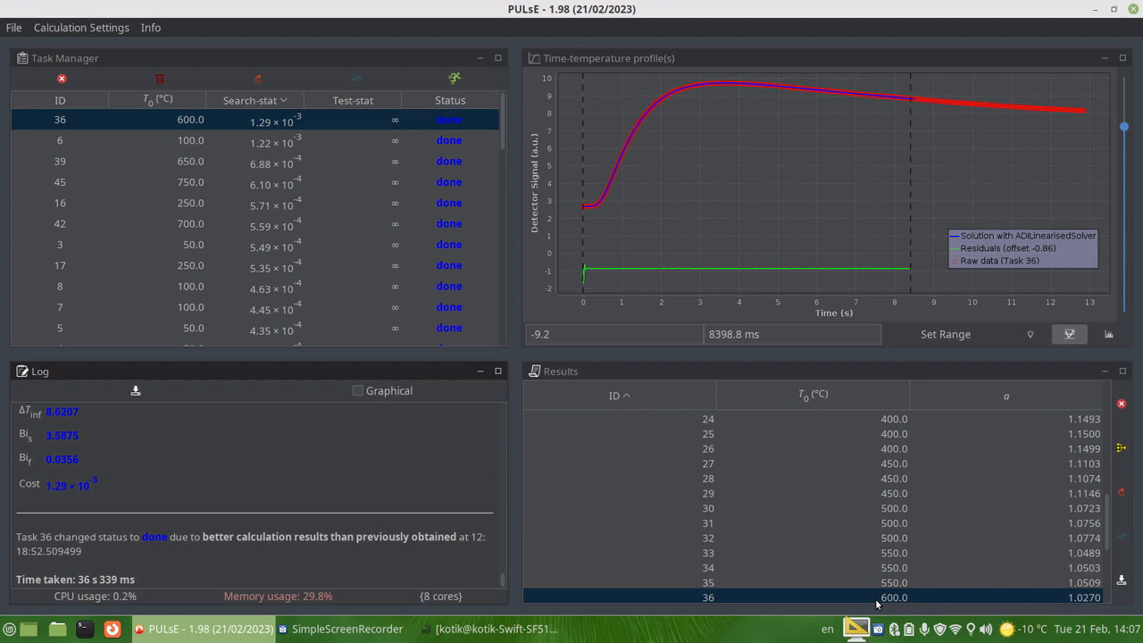
pyautogui.rightClick(251, 124)
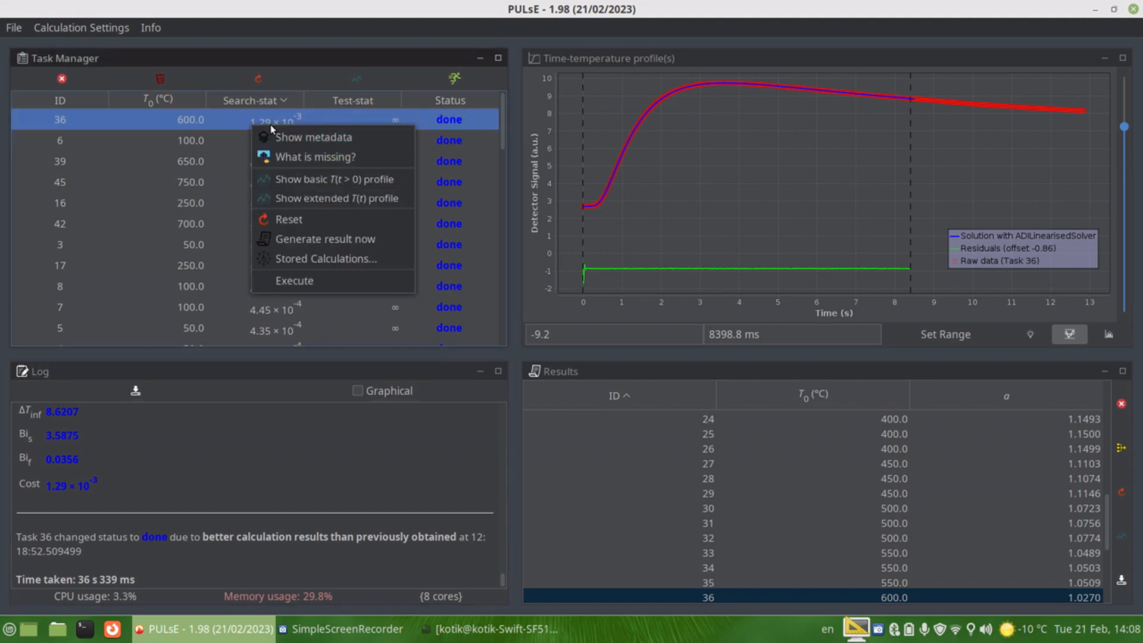
pyautogui.click(328, 260)
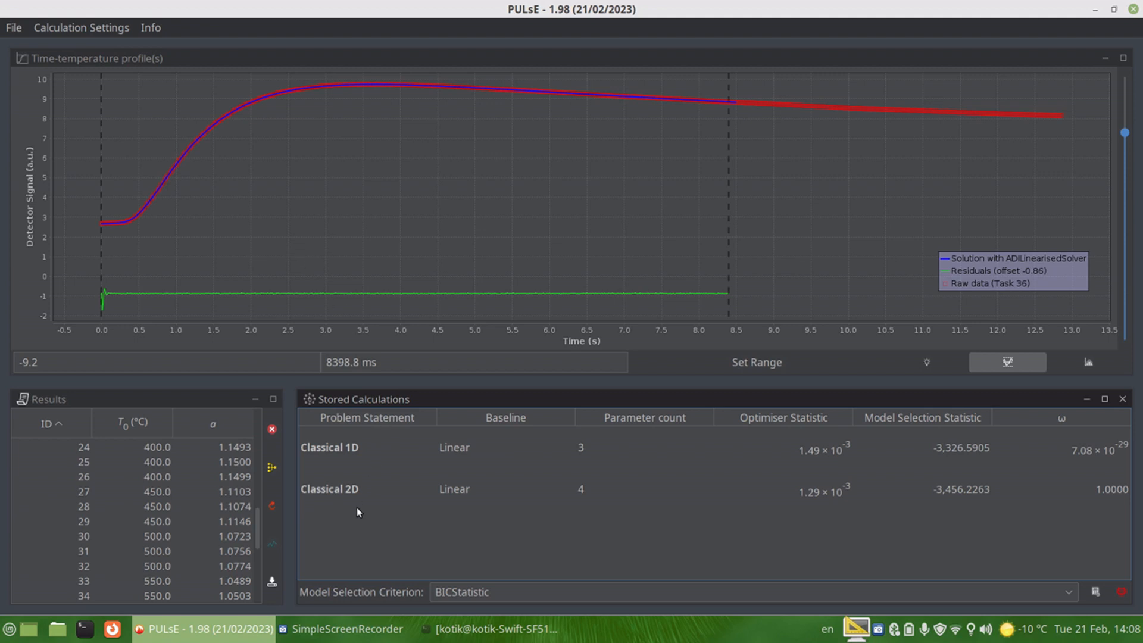
# - Alternate between the stored Classical 1D and Classical 2D calculations of task 36 to compare their fits and residuals
pyautogui.click(566, 493)
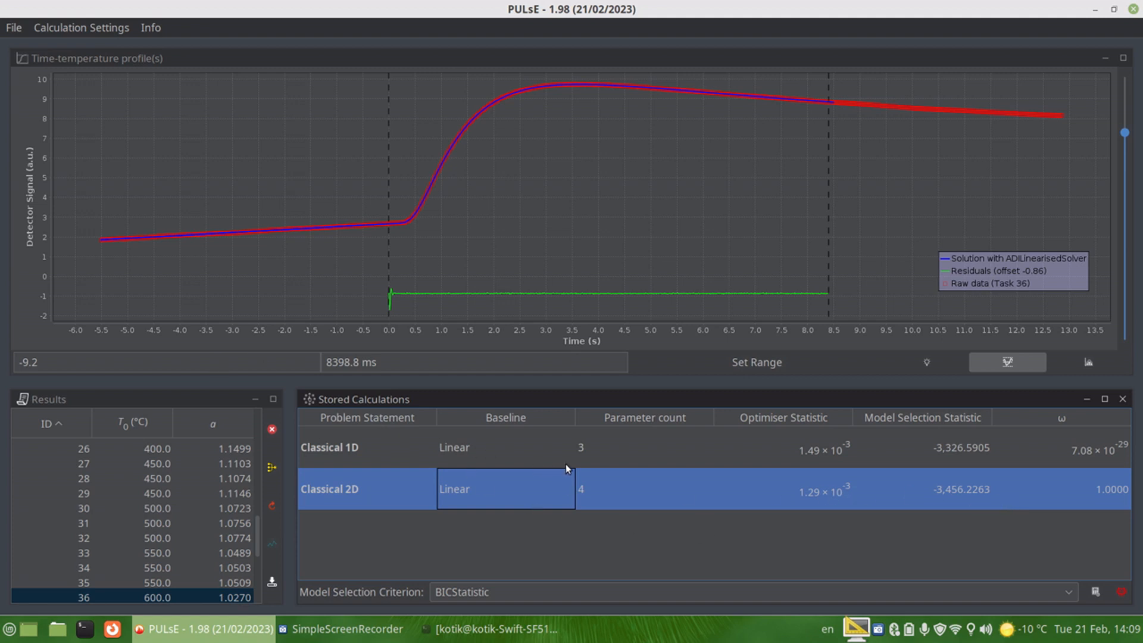
pyautogui.click(411, 444)
pyautogui.click(420, 480)
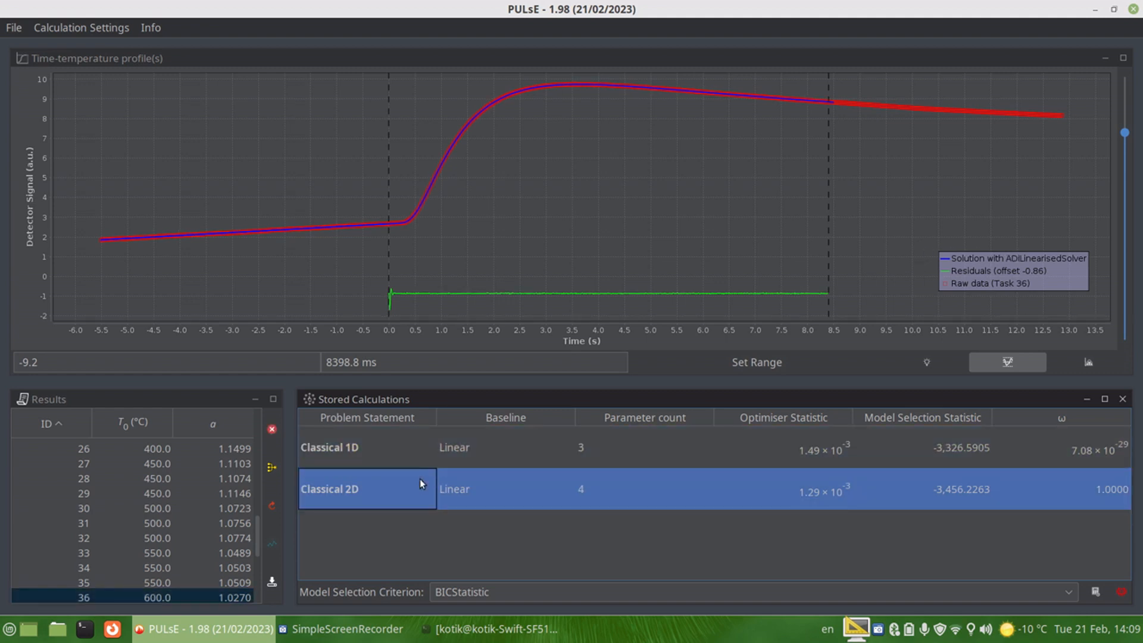
pyautogui.click(419, 446)
pyautogui.click(419, 482)
pyautogui.click(407, 456)
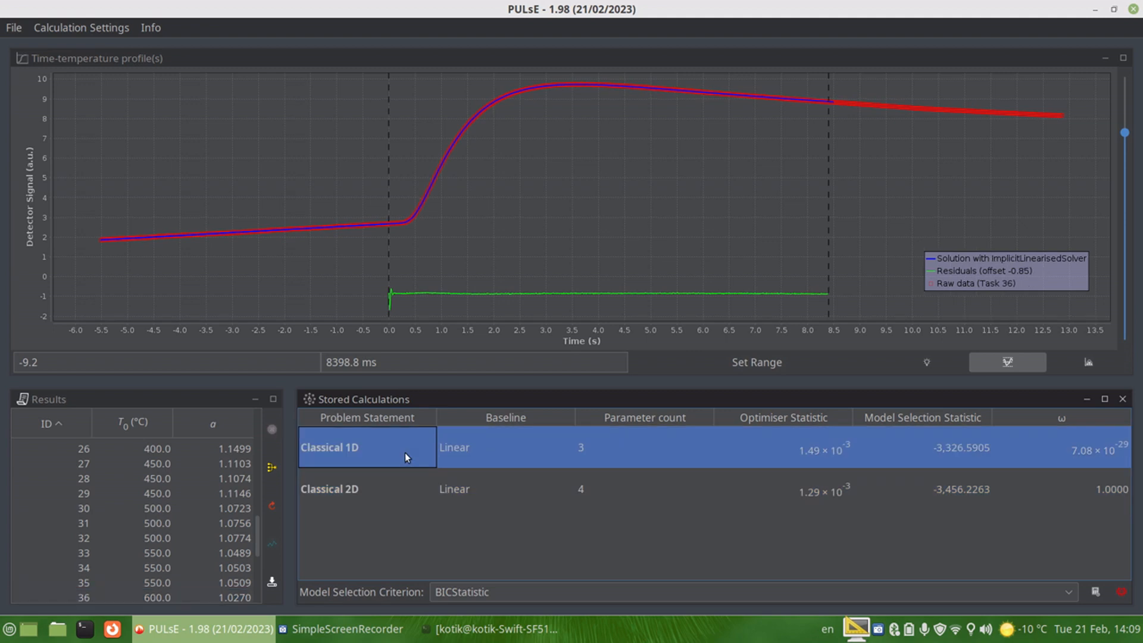
pyautogui.click(412, 488)
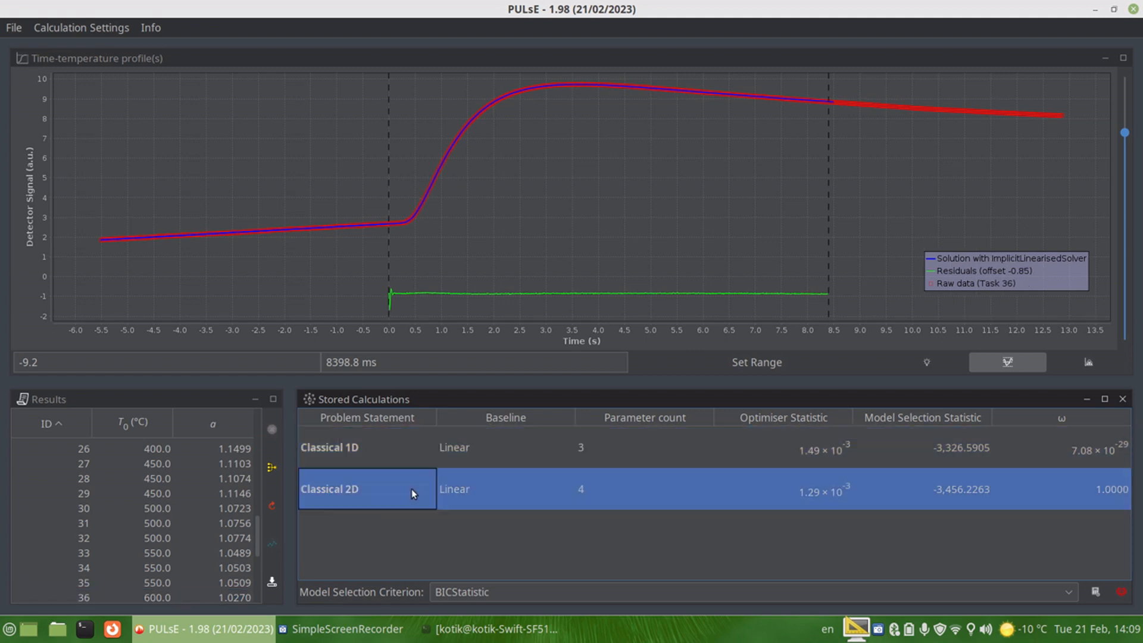
pyautogui.click(392, 454)
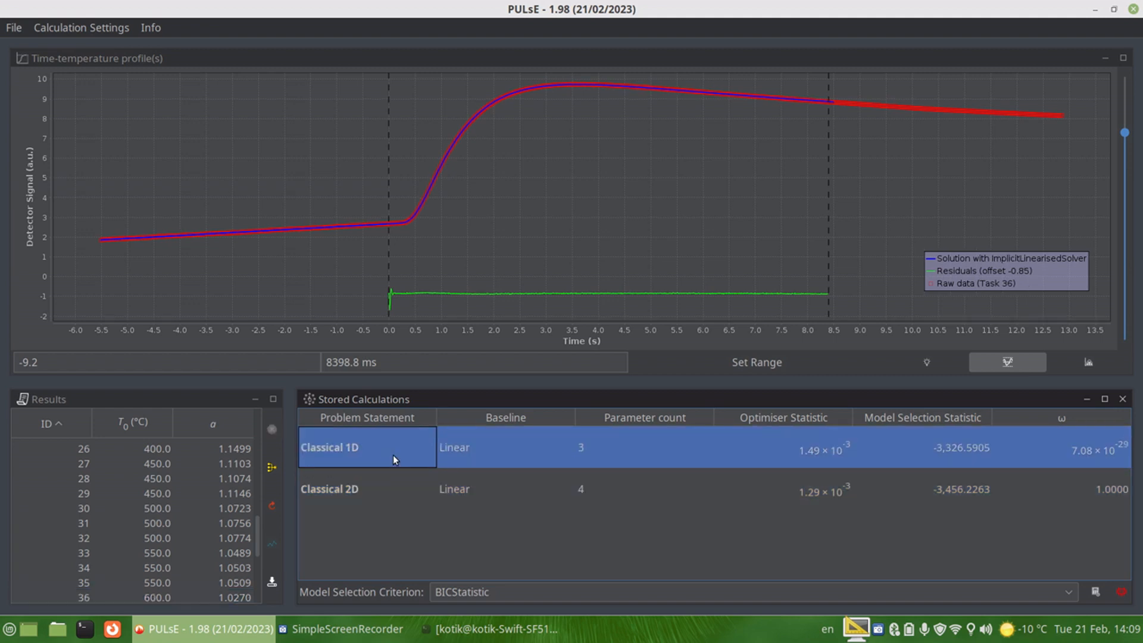
pyautogui.click(397, 489)
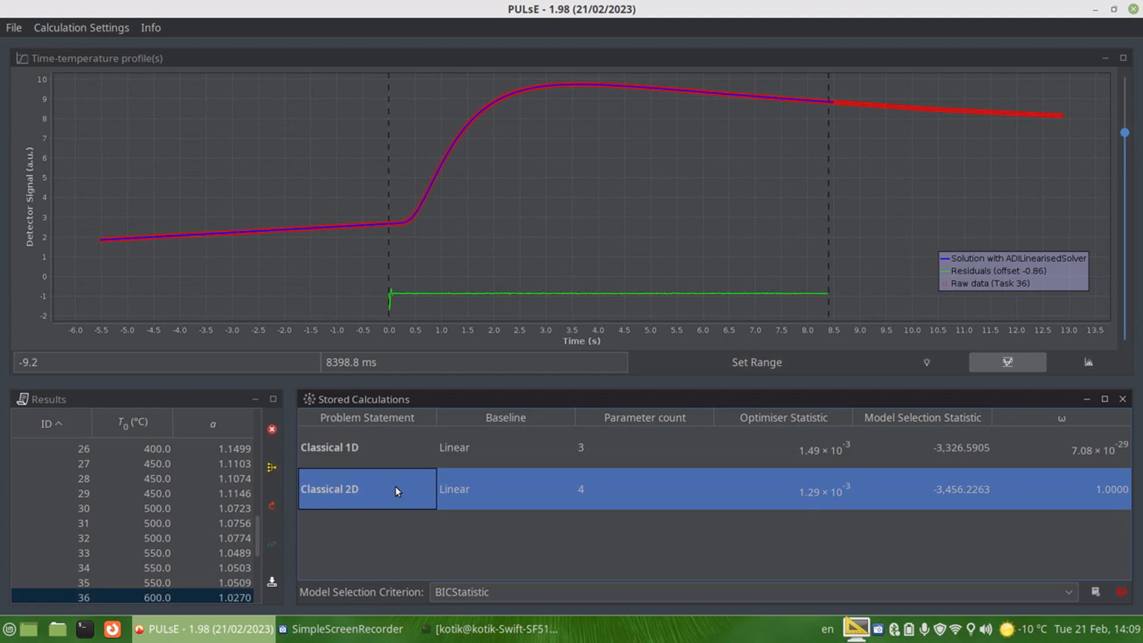
pyautogui.click(370, 455)
pyautogui.click(378, 490)
# - Recalculate the model weights of task 36 with the AICStatistic criterion, then close the stored calculations
pyautogui.click(470, 596)
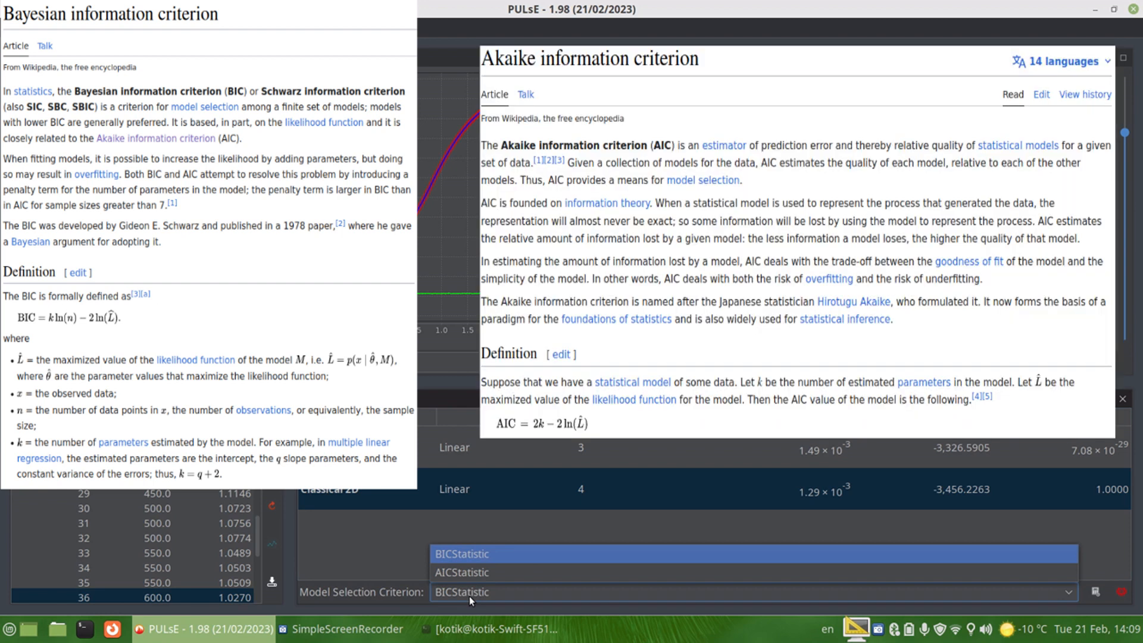
pyautogui.click(470, 596)
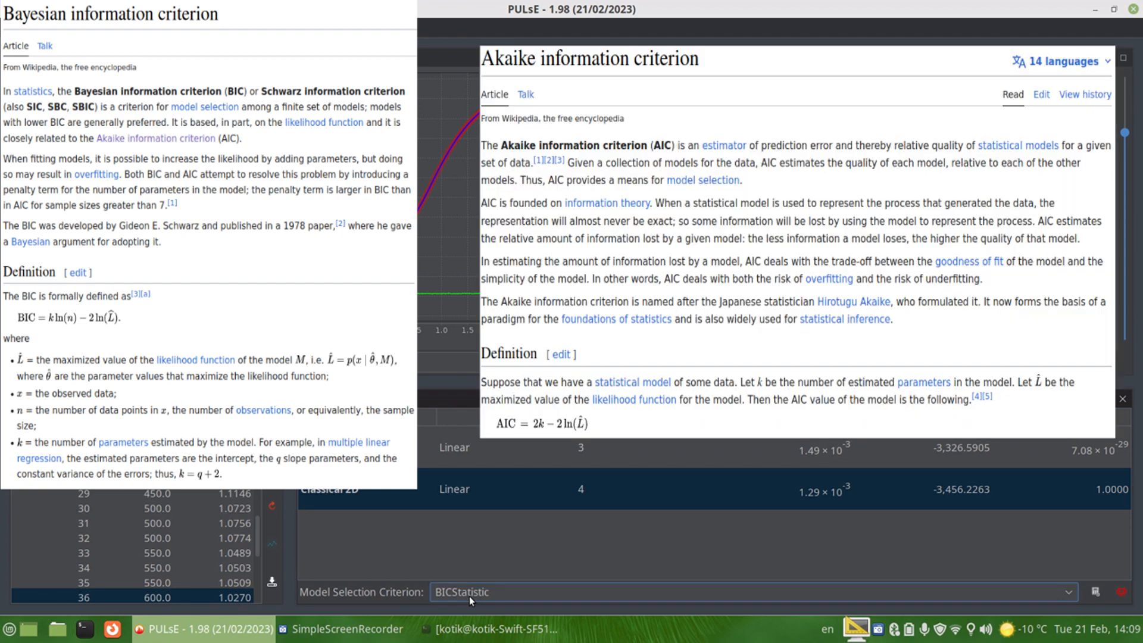
pyautogui.click(469, 595)
pyautogui.click(461, 575)
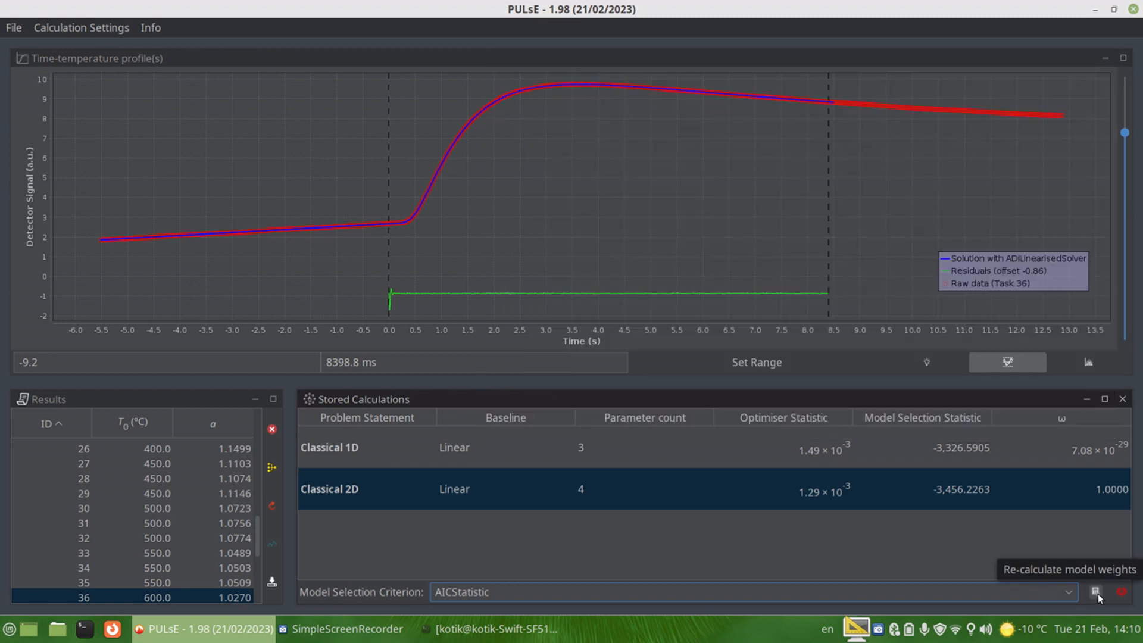
pyautogui.click(1096, 592)
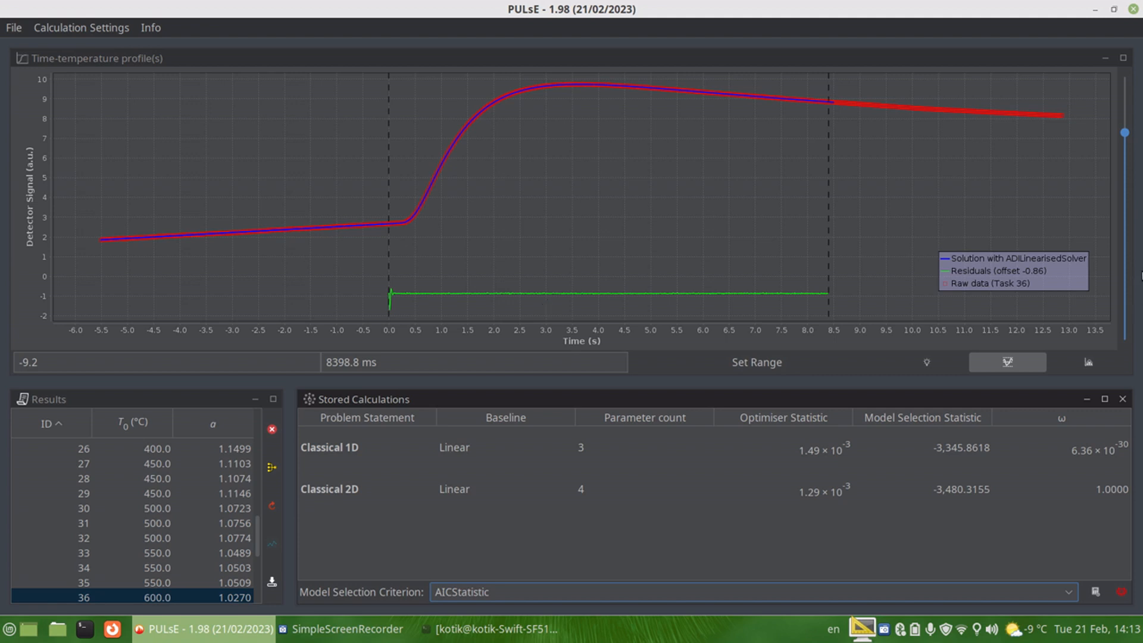
pyautogui.click(1123, 398)
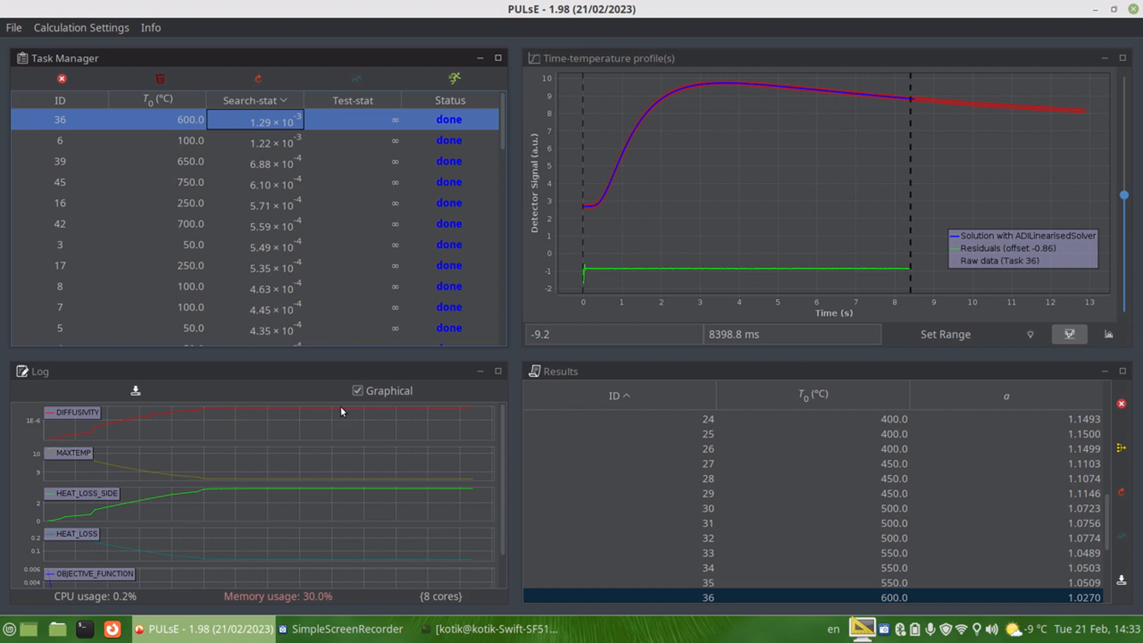
# - Sort the tasks by ID, select task 0 and make its raw data more opaque on the time-temperature plot
pyautogui.click(103, 102)
pyautogui.click(177, 129)
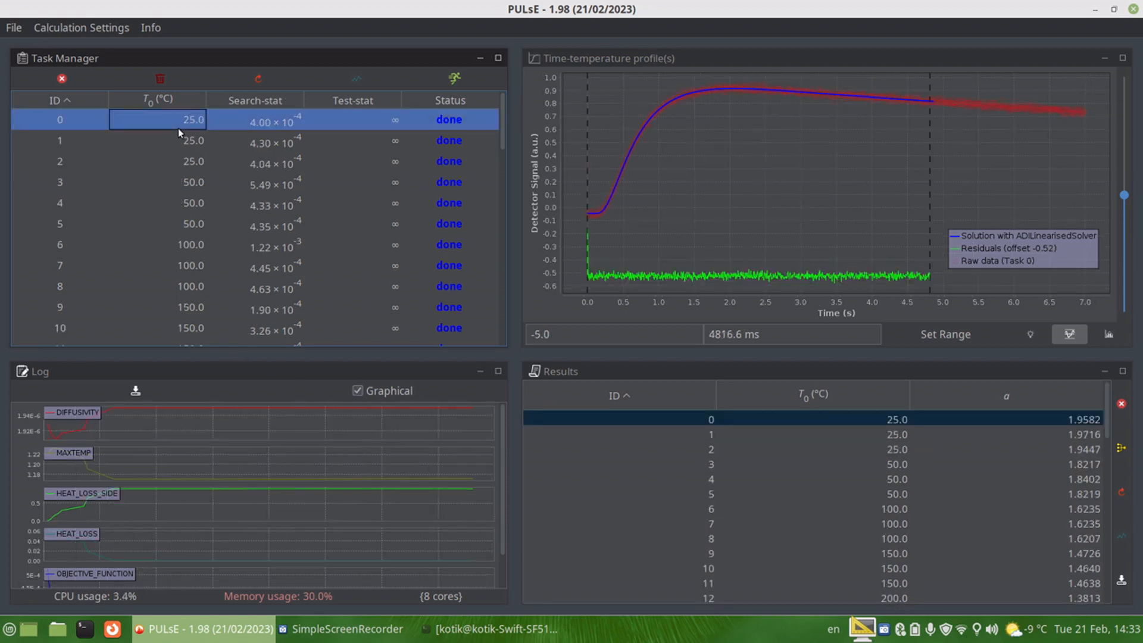
pyautogui.click(1123, 195)
pyautogui.moveTo(1123, 196); pyautogui.dragTo(1124, 143)
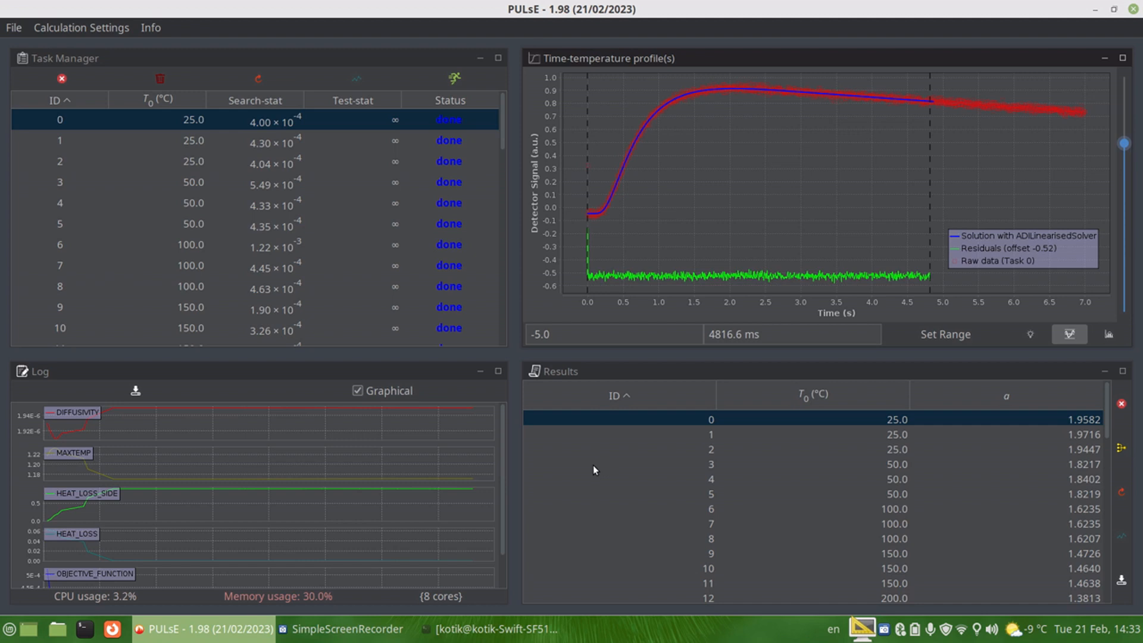
# - Open the stored calculations of task 0 to compare the Classical 1D and Classical 2D model weights
pyautogui.rightClick(342, 120)
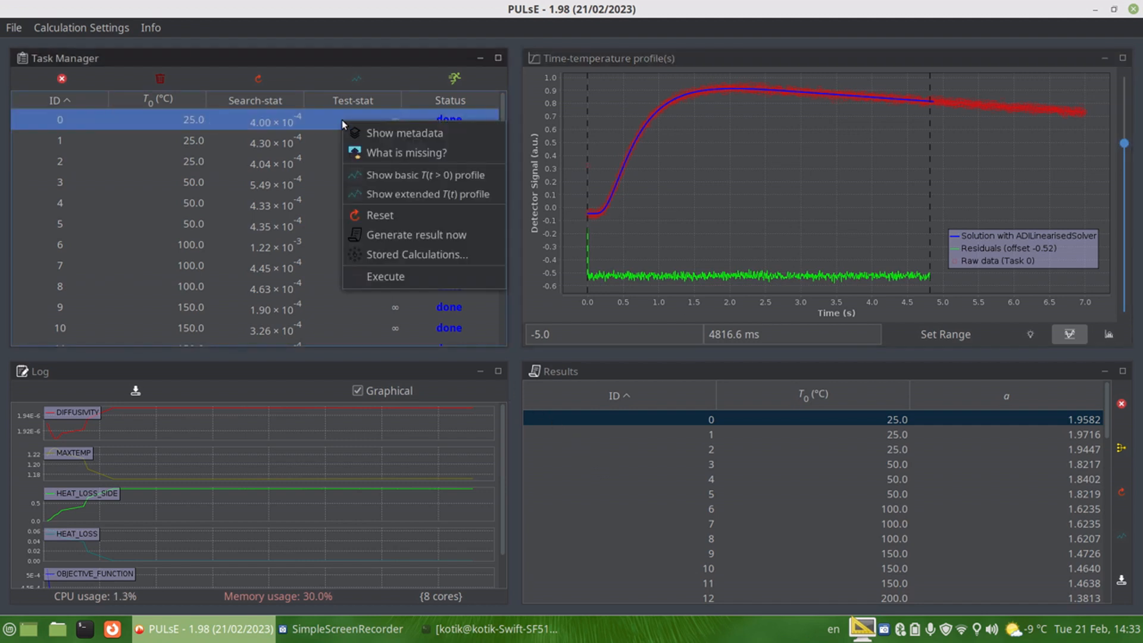
pyautogui.click(387, 254)
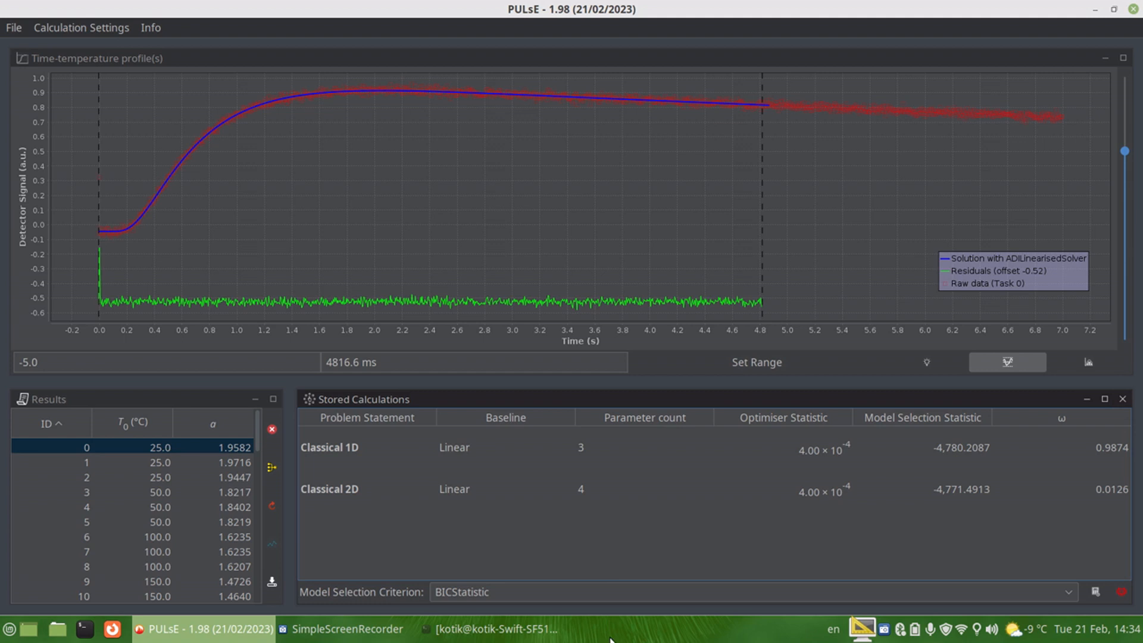
# - Switch to the gnuplot terminal, replot Pyro_1.csv and Pyro_2.csv to examine the diffusivity difference, then close the graph and minimise the terminal
pyautogui.click(533, 640)
pyautogui.press('Up')
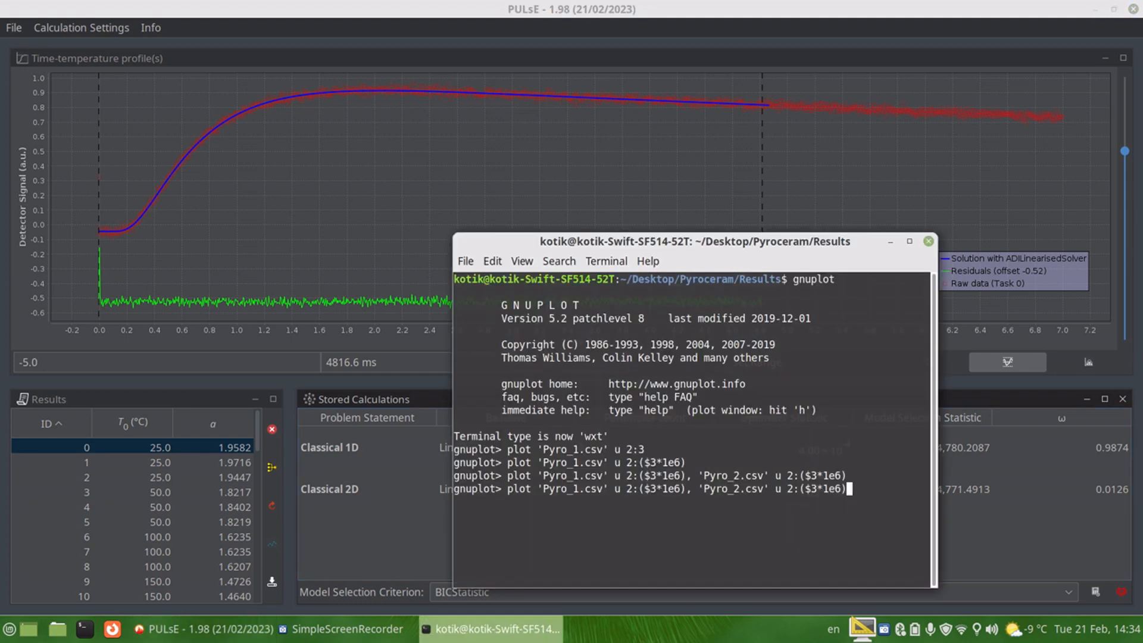
pyautogui.press('Return')
pyautogui.click(438, 59)
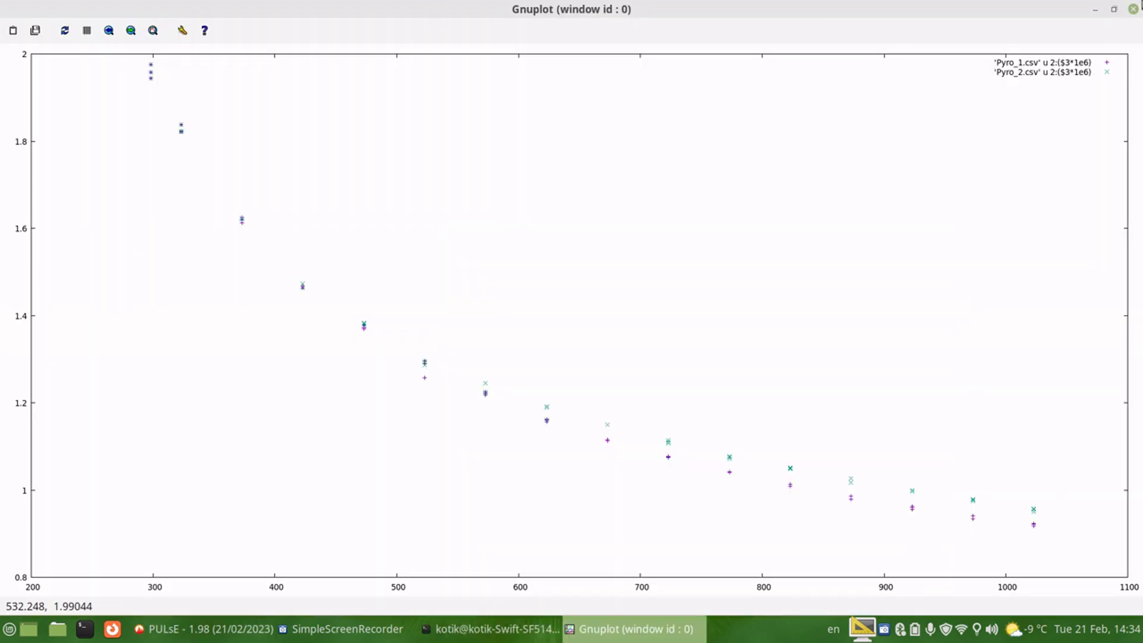
pyautogui.click(1115, 9)
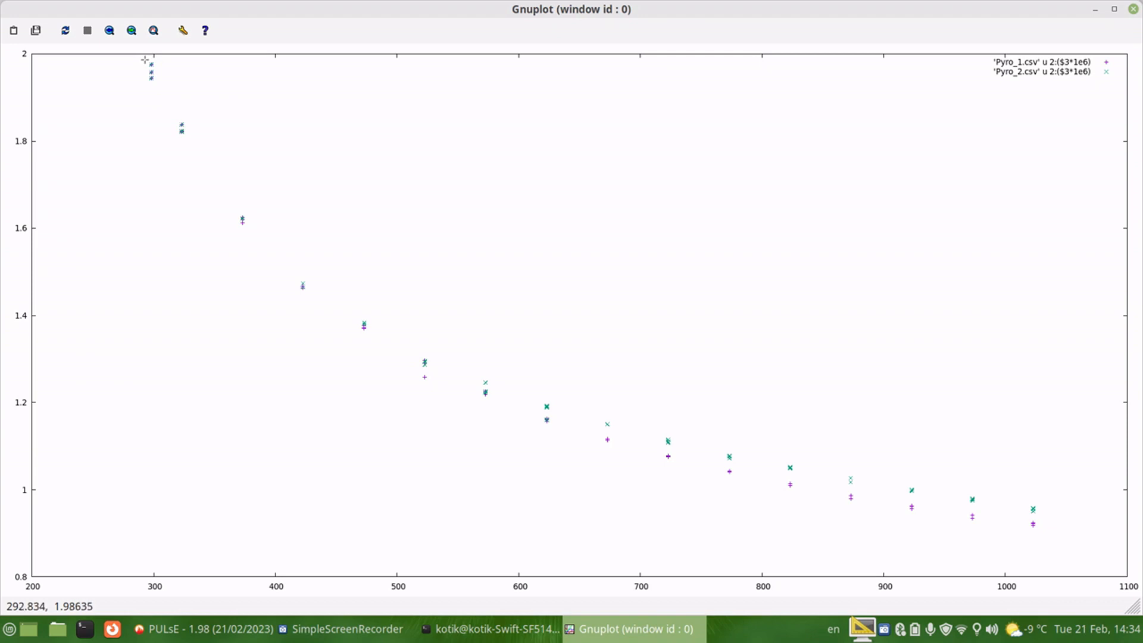
pyautogui.click(1133, 9)
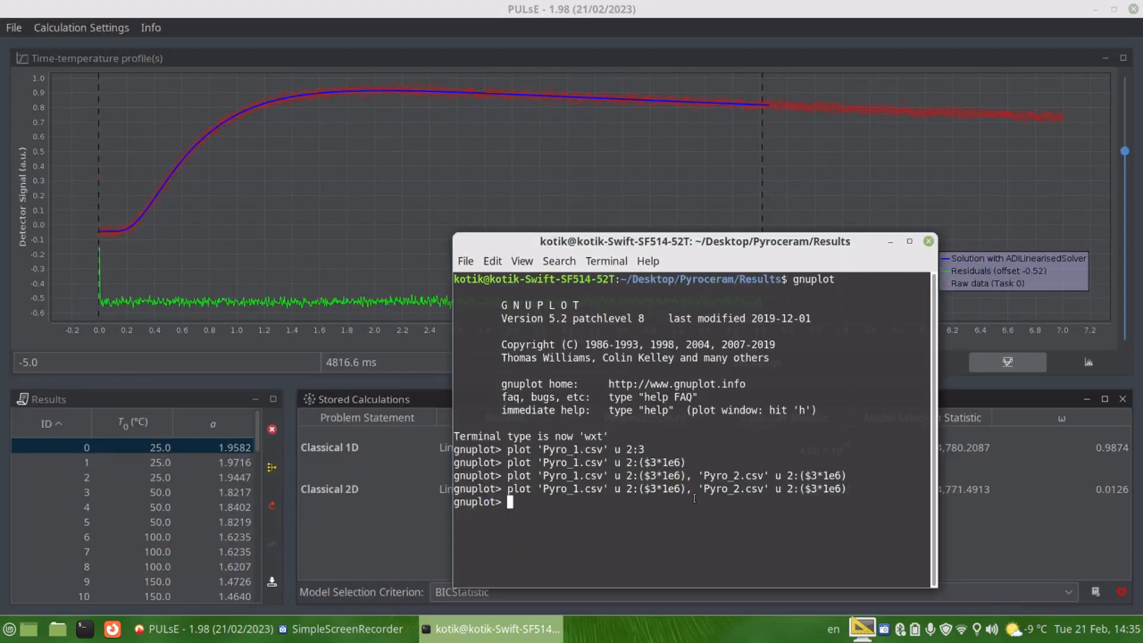
pyautogui.click(891, 242)
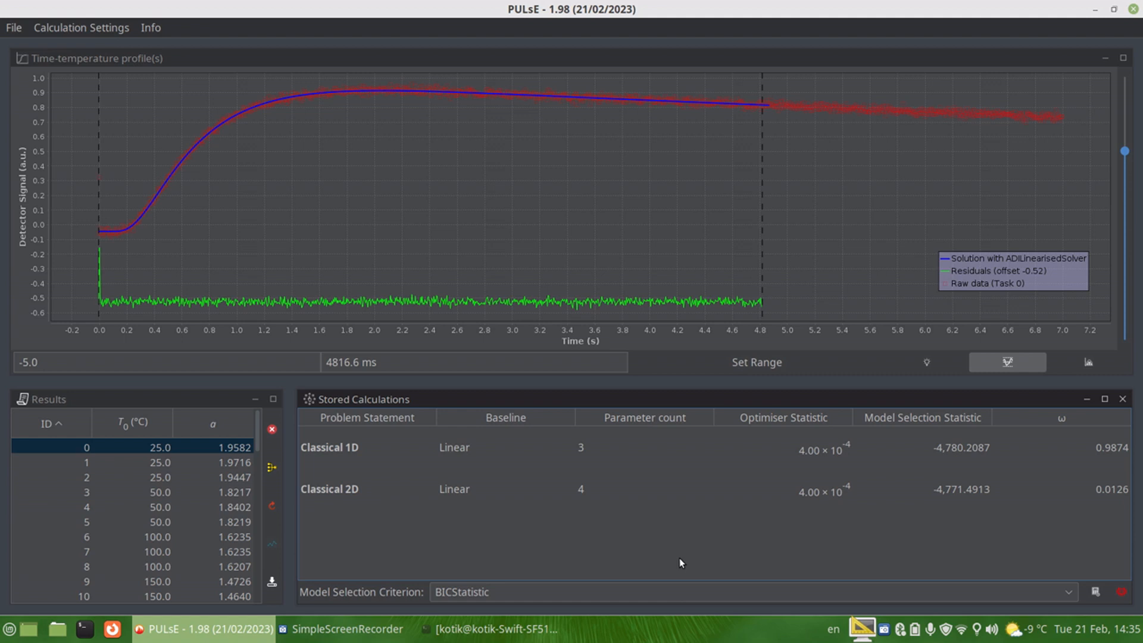
# - Close the stored calculations, open the preview plot of diffusivity against test temperature and look through the individual results
pyautogui.click(1123, 399)
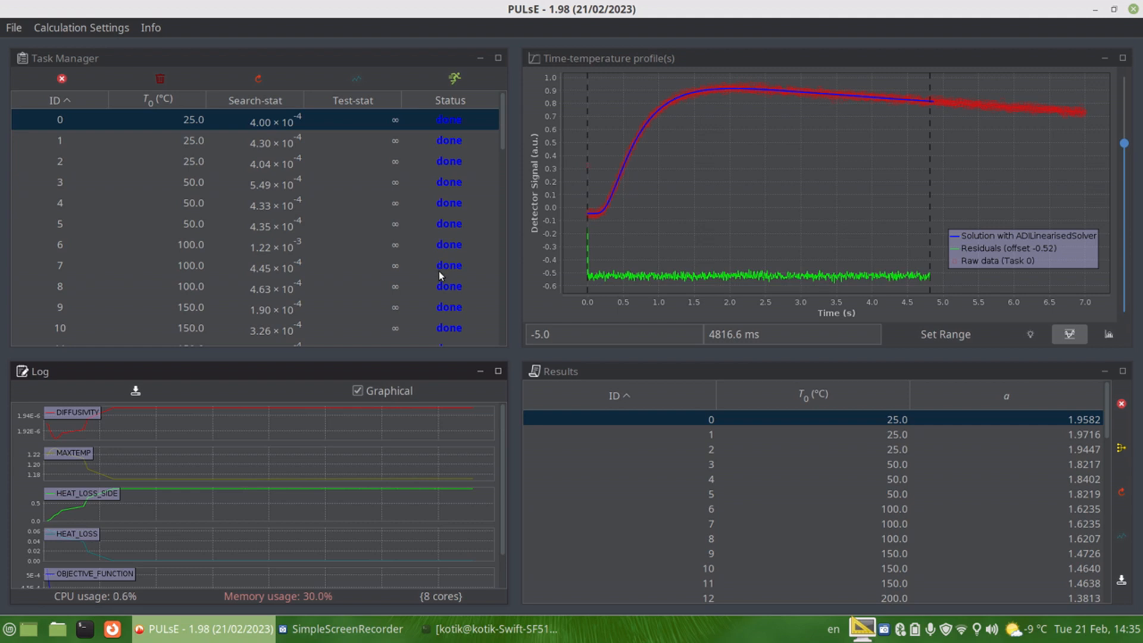
pyautogui.click(1120, 550)
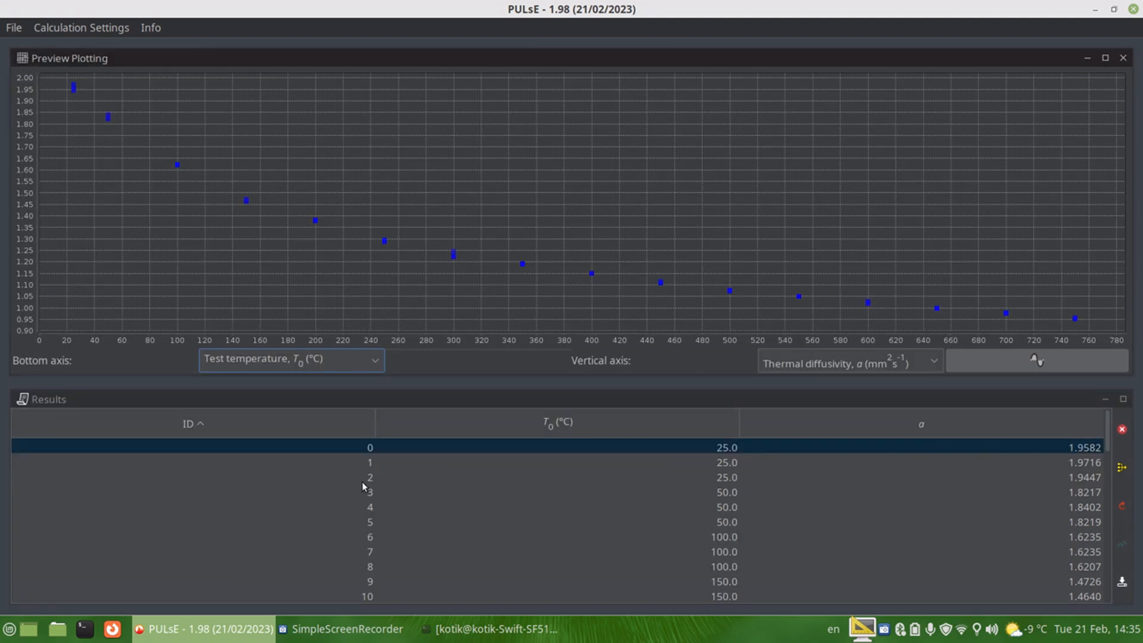
pyautogui.scroll(-5, 837, 555)
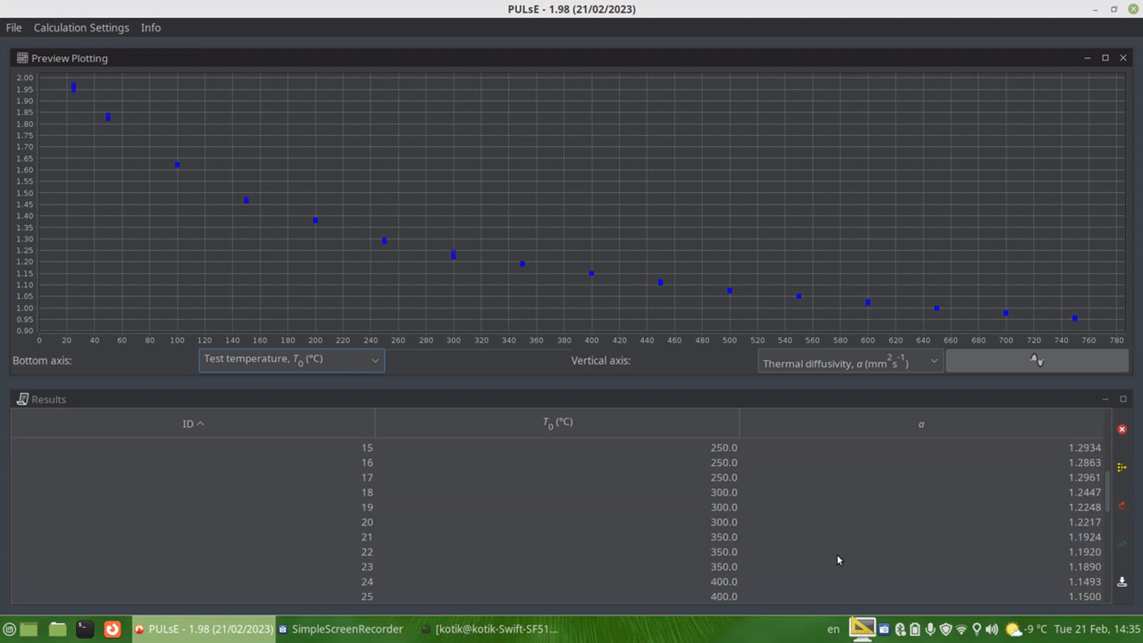
pyautogui.click(837, 554)
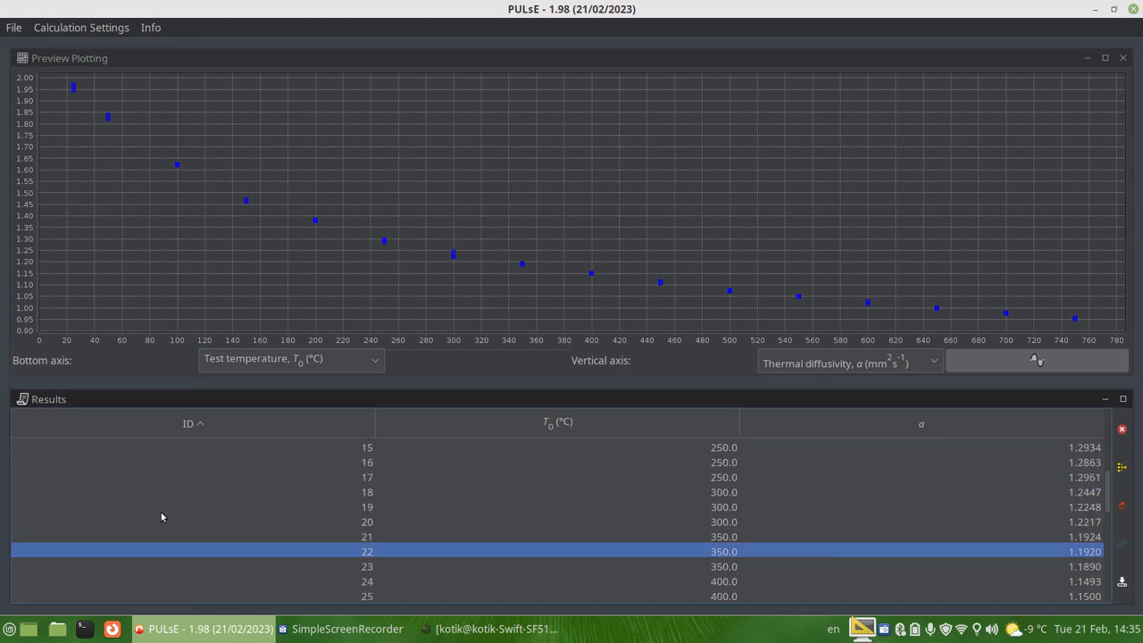
pyautogui.scroll(-5, 162, 511)
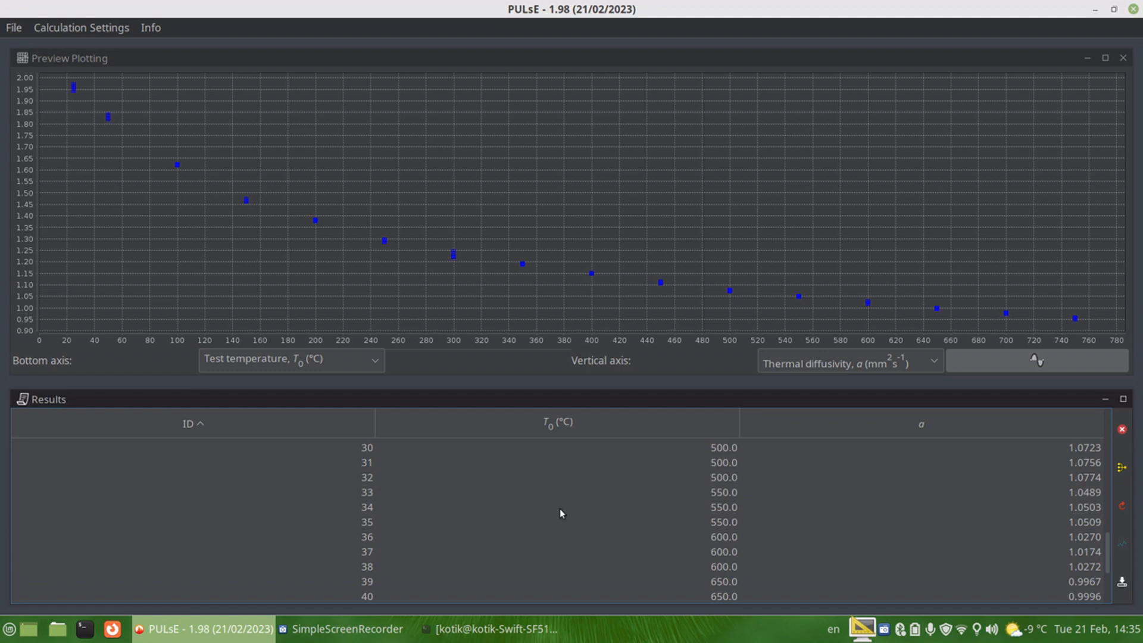
# - Merge the results using an averaging window of 5 and replot them without the smoothing curve
pyautogui.click(1122, 467)
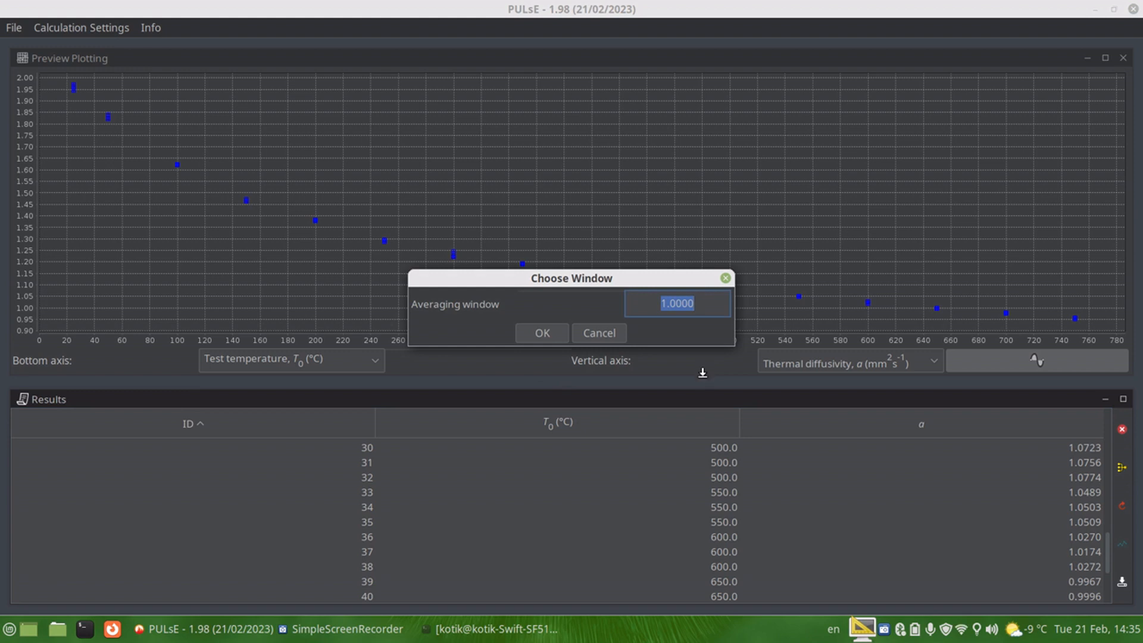
pyautogui.write('5')
pyautogui.click(542, 333)
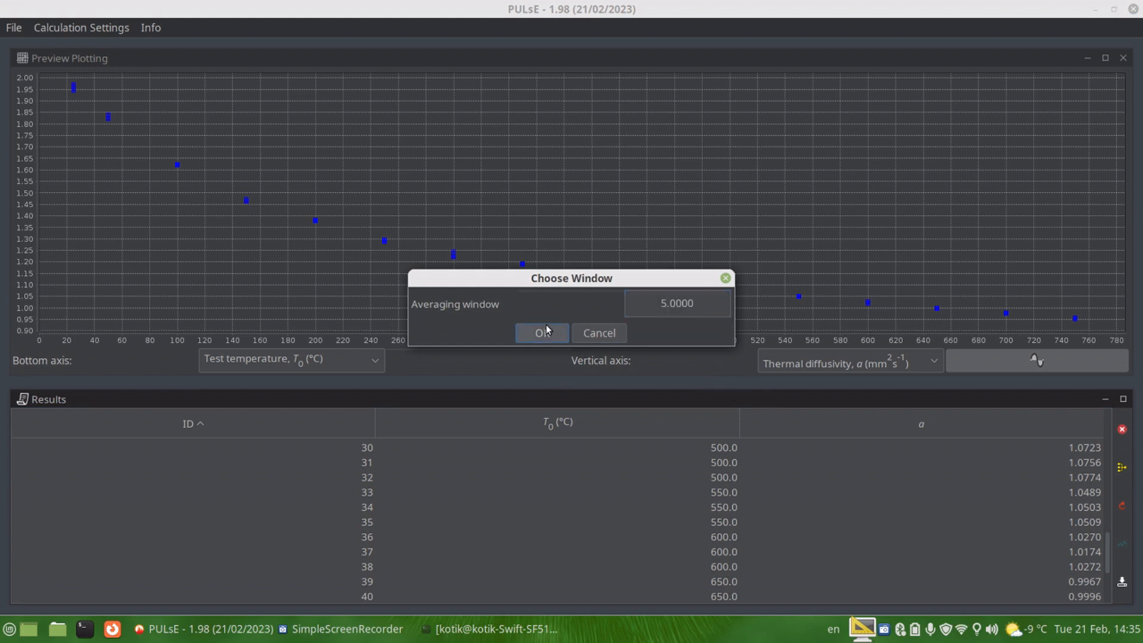
pyautogui.click(1122, 544)
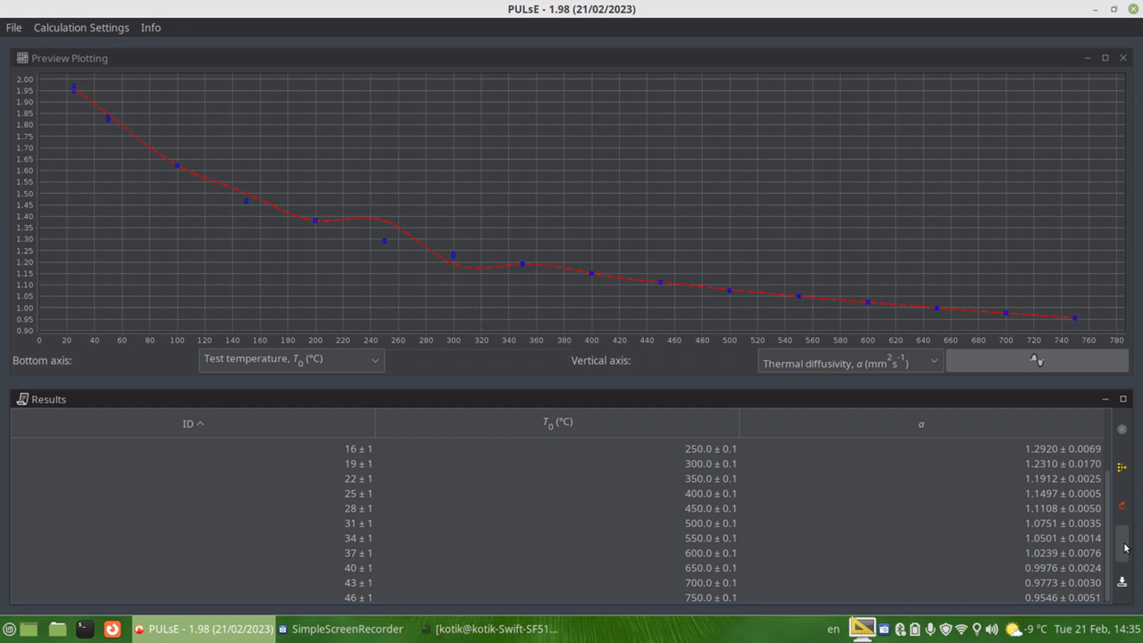
pyautogui.click(1072, 362)
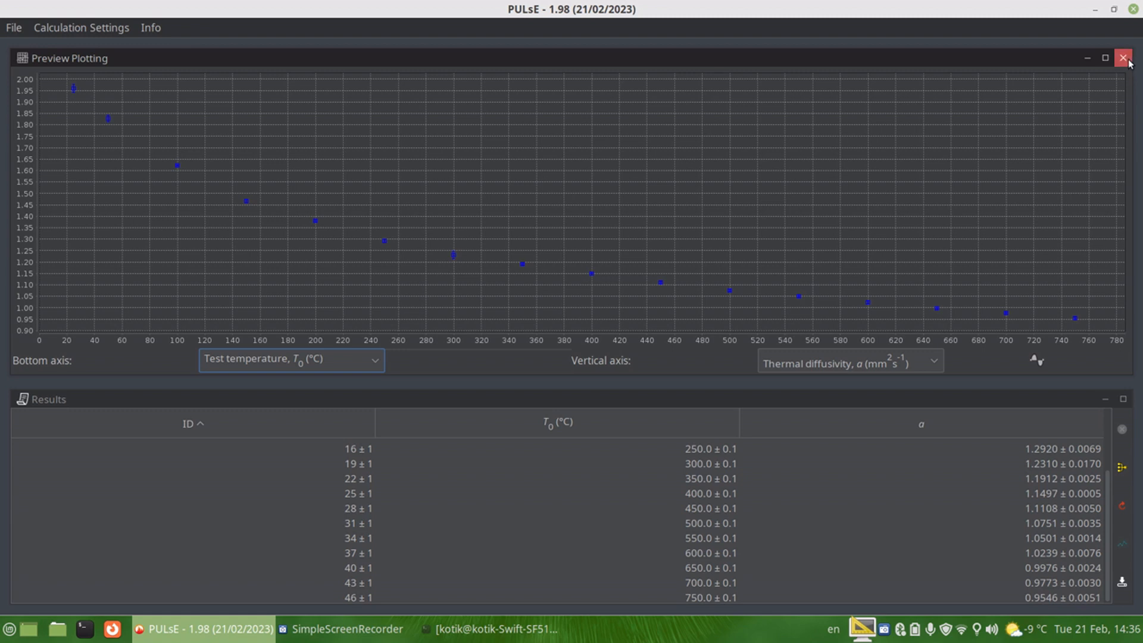
# - Close the preview plot and save the session over the existing Pyro_3mm.pulse file in the Saved folder
pyautogui.click(1124, 58)
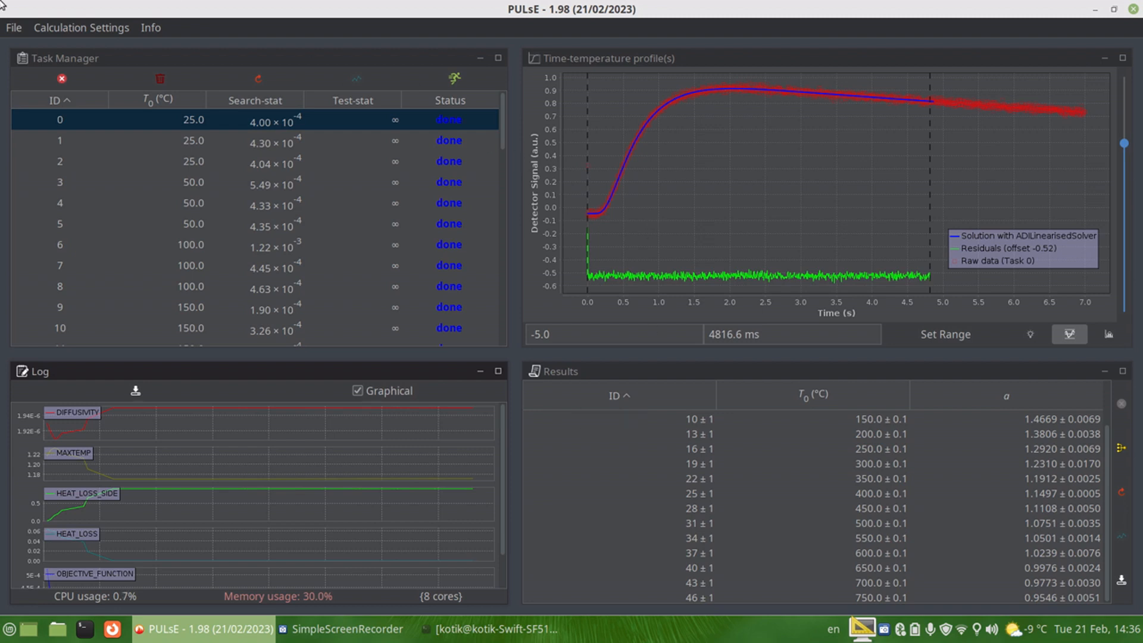
pyautogui.click(12, 29)
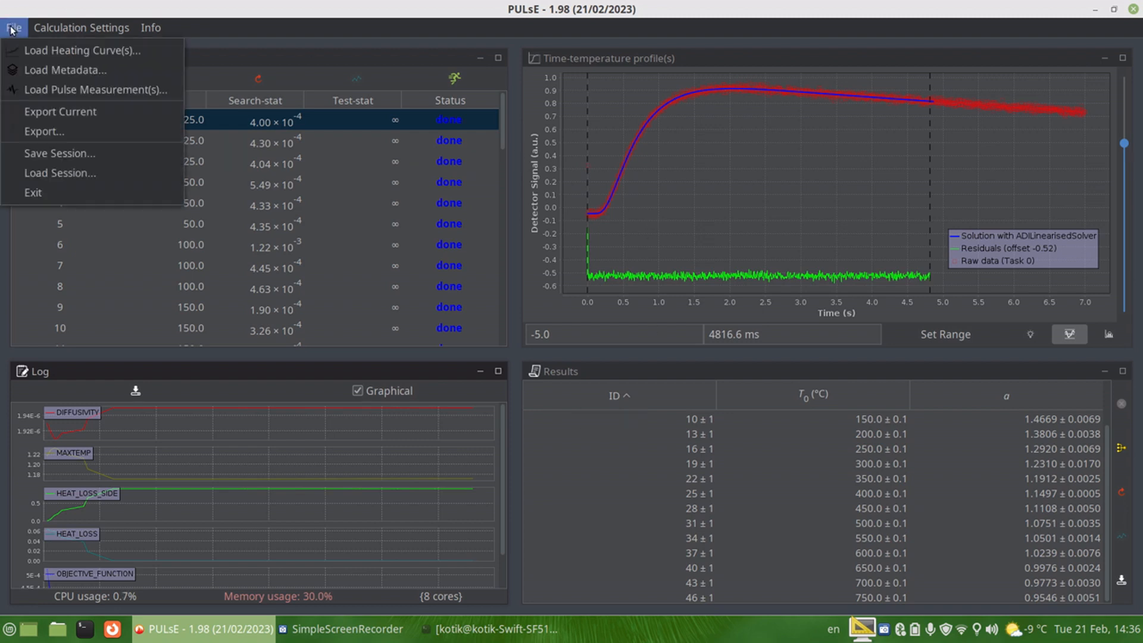
pyautogui.click(39, 154)
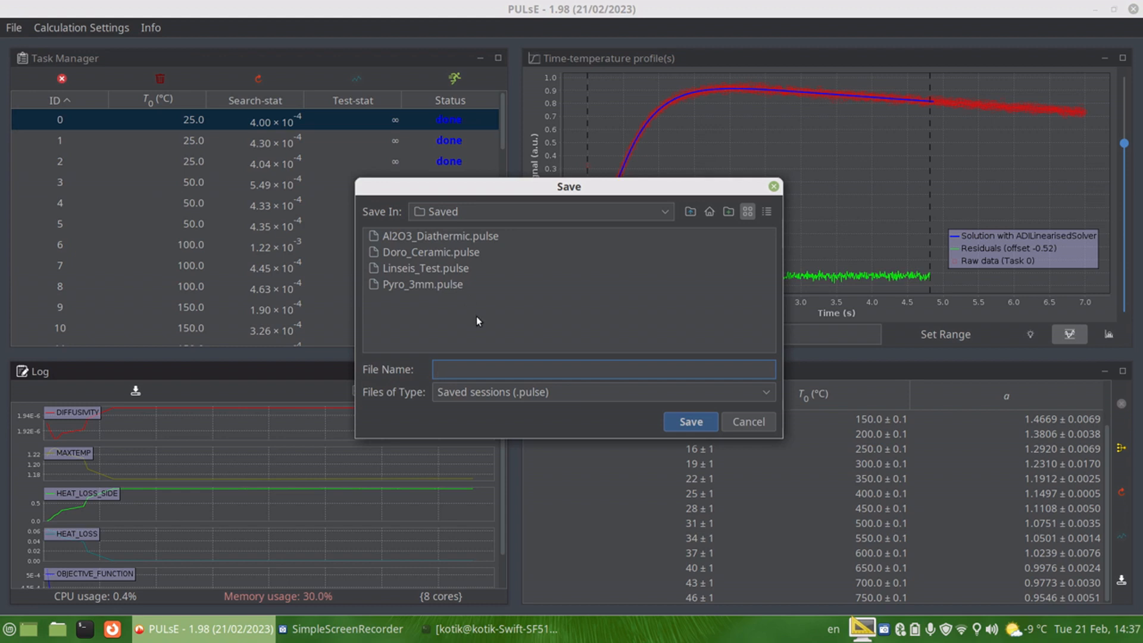
pyautogui.click(433, 287)
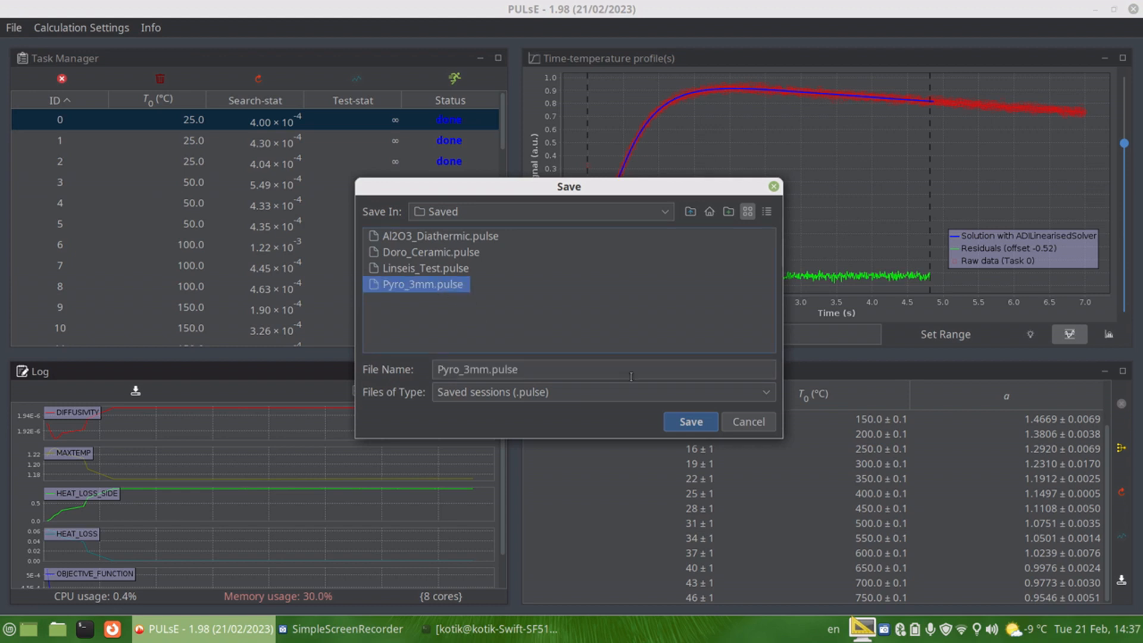
pyautogui.click(690, 420)
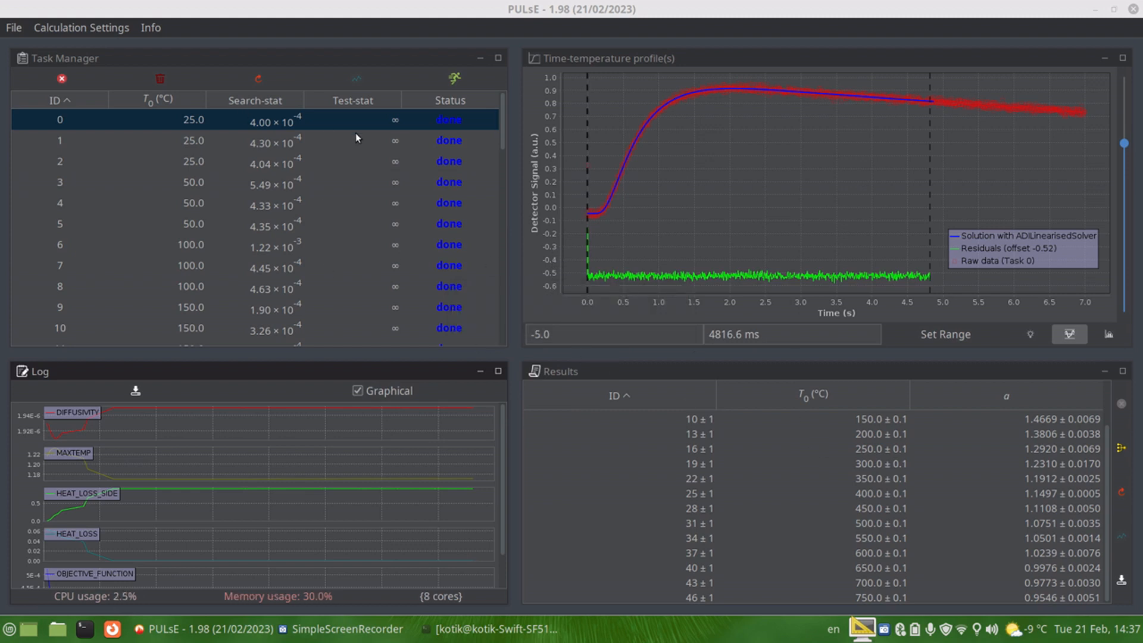
# - Clear all tasks from the task list and load the saved session Pyro_3mm.pulse
pyautogui.click(166, 83)
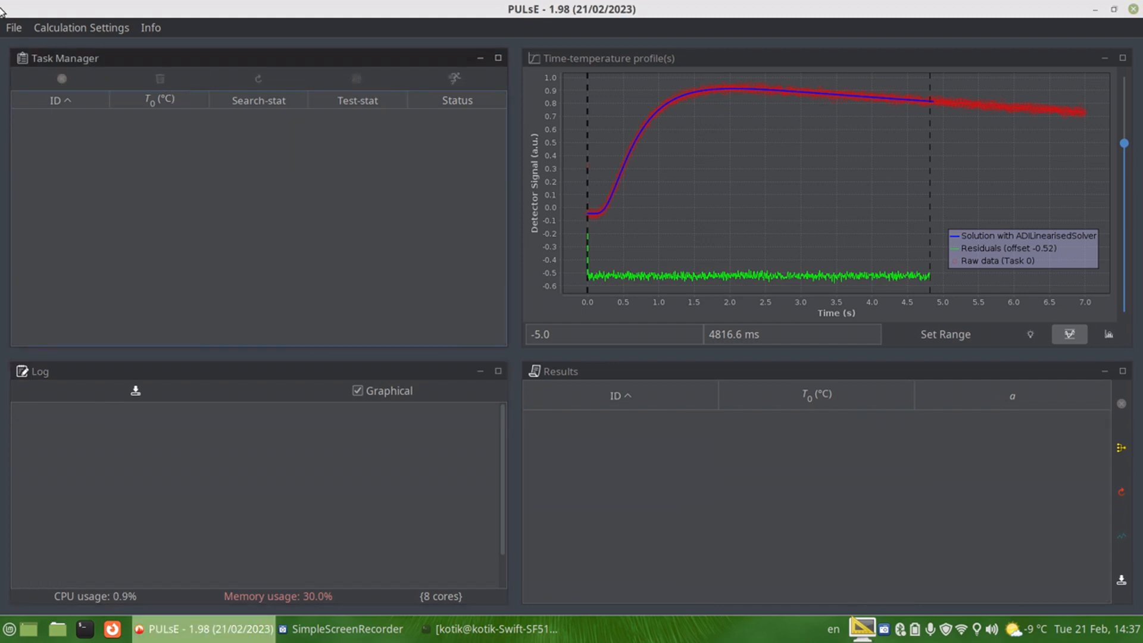
pyautogui.click(13, 28)
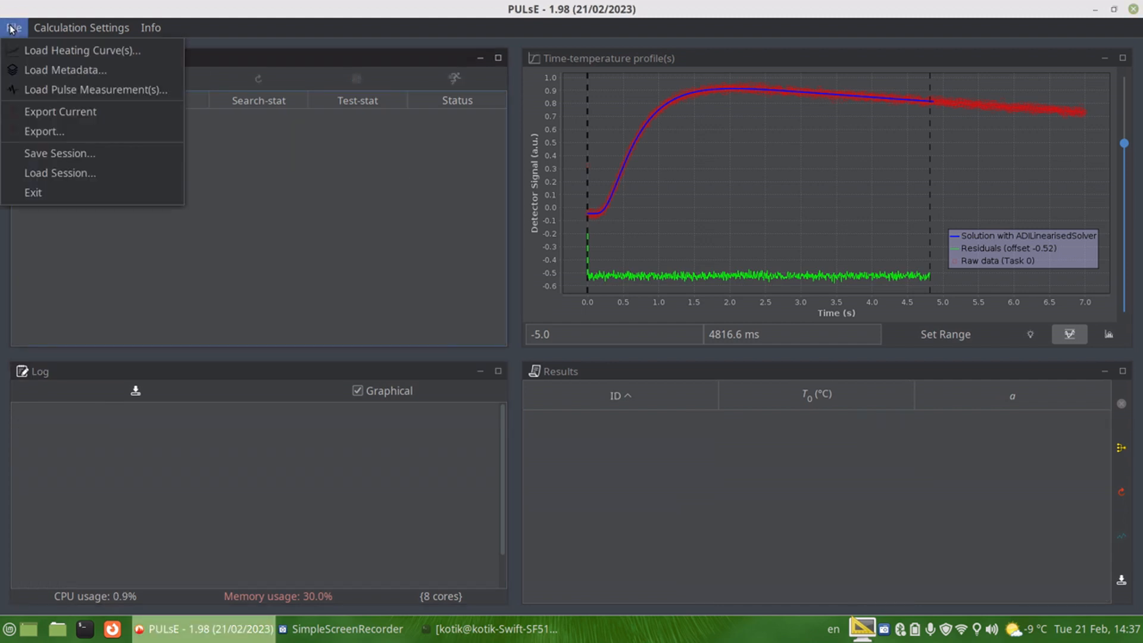
pyautogui.click(60, 173)
pyautogui.doubleClick(418, 283)
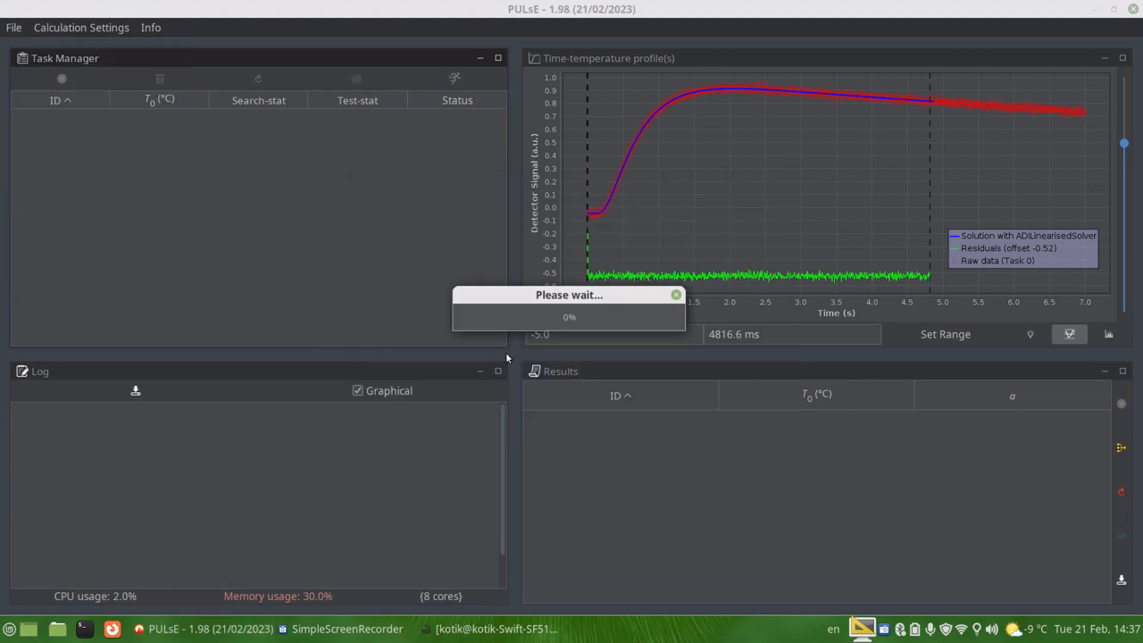